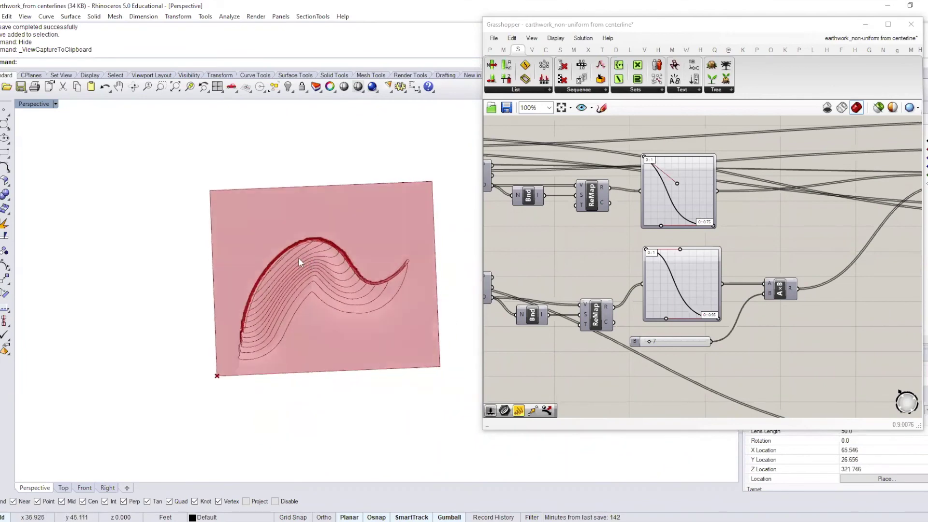
Examine the contoured earthwork surface from several angles together with the components of the non-uniform centerline definition.
{"action": "scroll", "coordinate": [285, 255], "scroll_direction": "up", "scroll_amount": 4}
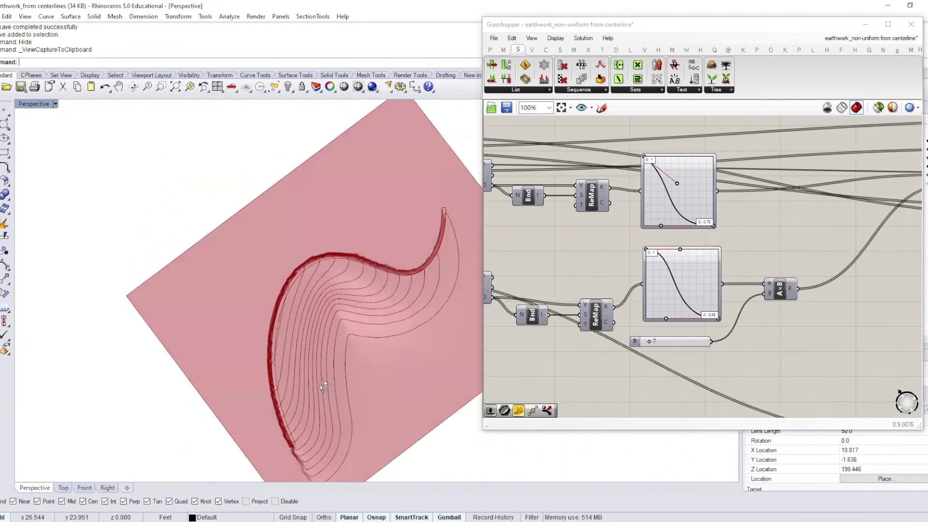
{"action": "right_click_drag", "start_coordinate": [367, 323], "coordinate": [325, 308]}
{"action": "right_click_drag", "start_coordinate": [256, 334], "coordinate": [351, 288]}
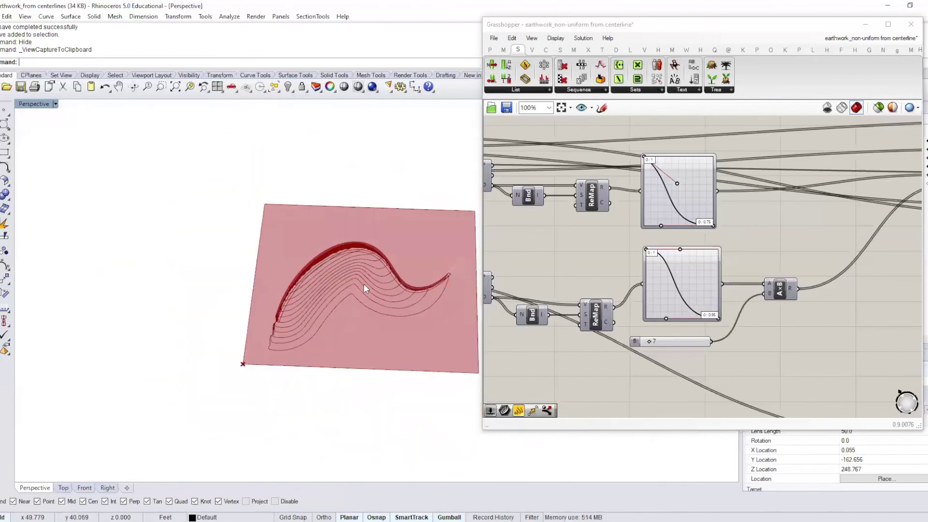
{"action": "scroll", "coordinate": [836, 243], "scroll_direction": "down", "scroll_amount": 5}
{"action": "scroll", "coordinate": [730, 228], "scroll_direction": "down", "scroll_amount": 1}
{"action": "right_click_drag", "start_coordinate": [726, 270], "coordinate": [718, 385]}
{"action": "scroll", "coordinate": [718, 384], "scroll_direction": "down", "scroll_amount": 3}
{"action": "right_click_drag", "start_coordinate": [721, 252], "coordinate": [718, 291]}
{"action": "scroll", "coordinate": [668, 200], "scroll_direction": "up", "scroll_amount": 4}
{"action": "scroll", "coordinate": [659, 214], "scroll_direction": "down", "scroll_amount": 2}
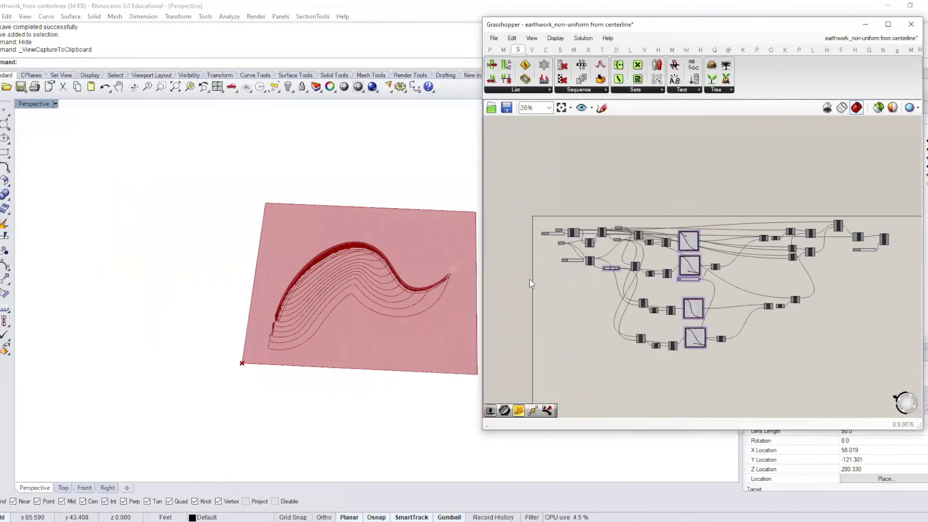
{"action": "right_click_drag", "start_coordinate": [321, 248], "coordinate": [300, 215]}
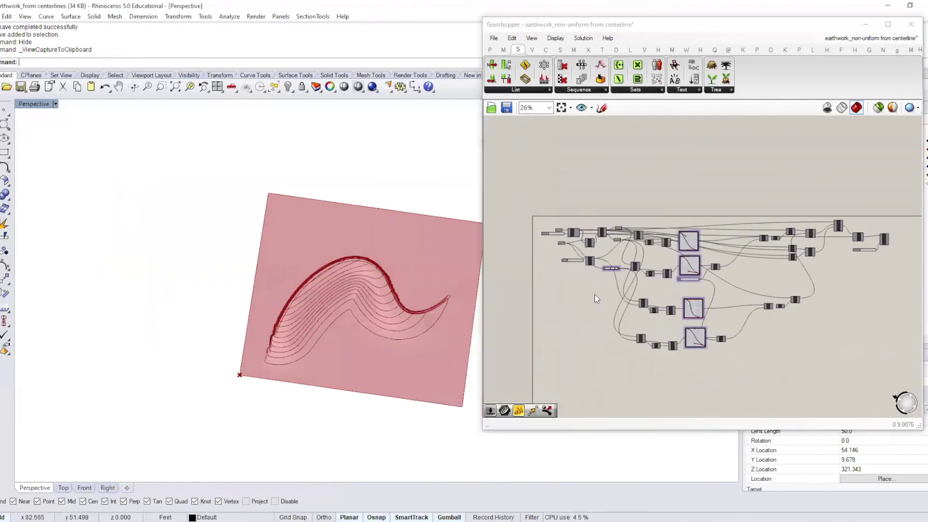
{"action": "scroll", "coordinate": [594, 294], "scroll_direction": "up", "scroll_amount": 2}
{"action": "right_click_drag", "start_coordinate": [683, 332], "coordinate": [689, 251]}
{"action": "right_click_drag", "start_coordinate": [757, 273], "coordinate": [689, 279]}
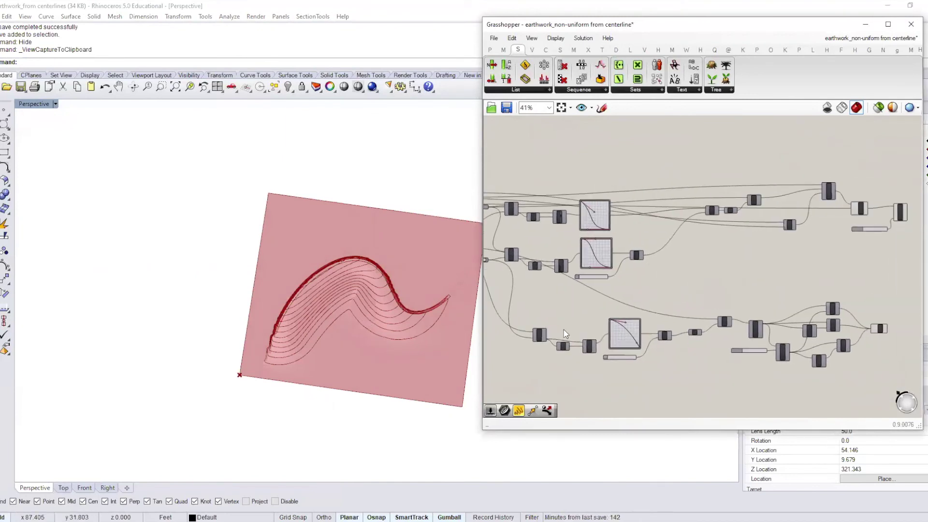
{"action": "right_click_drag", "start_coordinate": [422, 306], "coordinate": [427, 279]}
{"action": "right_click_drag", "start_coordinate": [473, 225], "coordinate": [439, 192]}
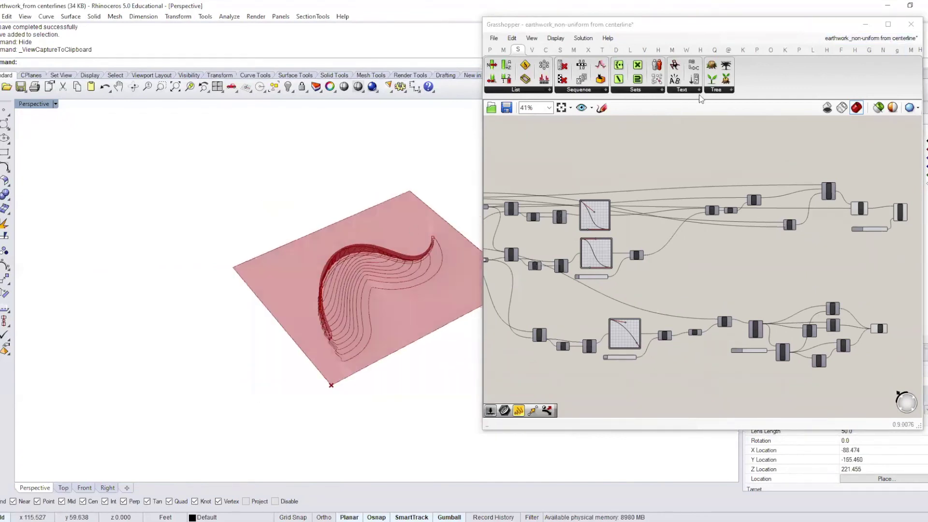
Switch to the open unnamed Grasshopper definition to show its contoured landform.
{"action": "left_click", "coordinate": [859, 44]}
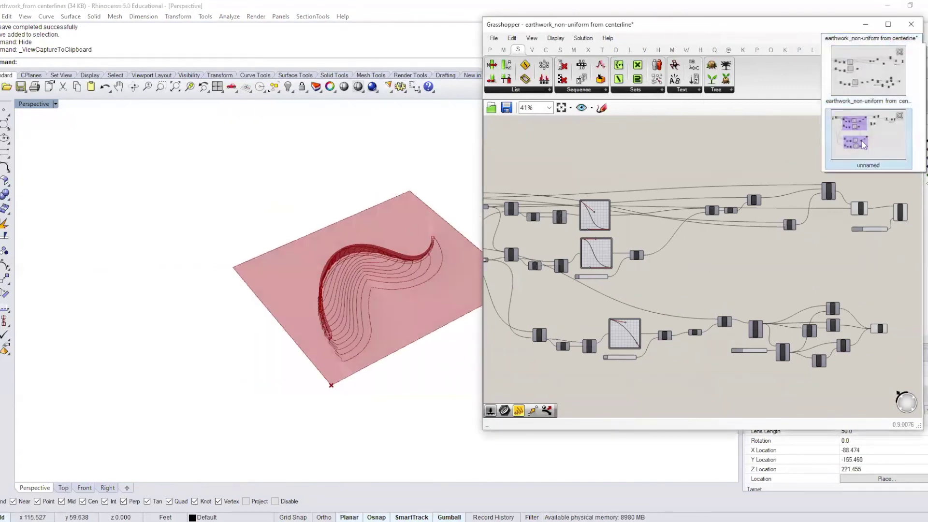
{"action": "right_click_drag", "start_coordinate": [314, 349], "coordinate": [368, 343]}
{"action": "left_click", "coordinate": [626, 305]}
{"action": "scroll", "coordinate": [694, 259], "scroll_direction": "up", "scroll_amount": 3}
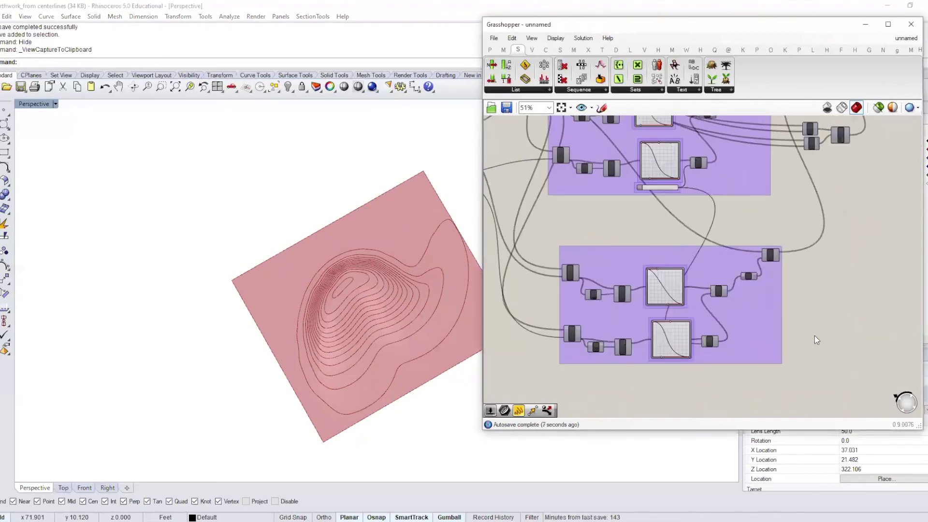
Examine the definition from its inputs, Divide and Dispatch components through both purple graph-mapper groups to the output.
{"action": "scroll", "coordinate": [814, 338], "scroll_direction": "down", "scroll_amount": 2}
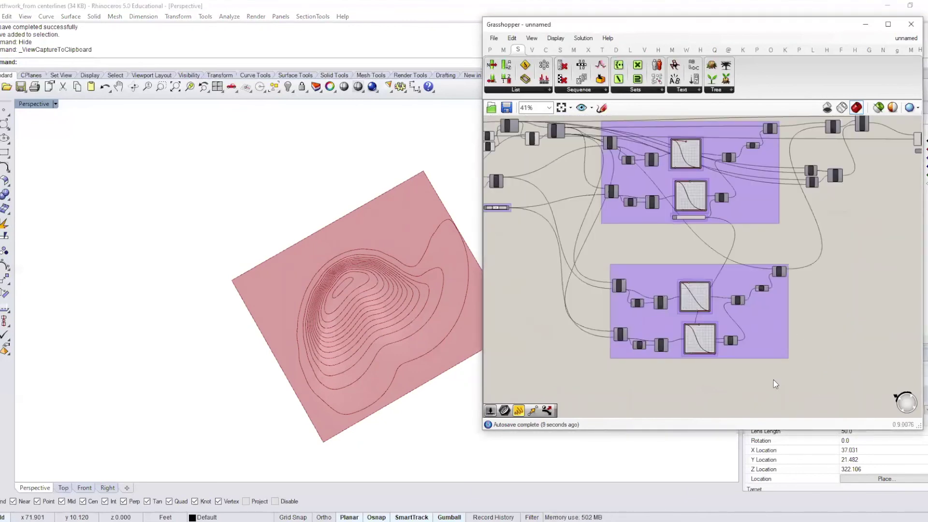
{"action": "right_click_drag", "start_coordinate": [542, 279], "coordinate": [653, 306]}
{"action": "scroll", "coordinate": [607, 197], "scroll_direction": "up", "scroll_amount": 2}
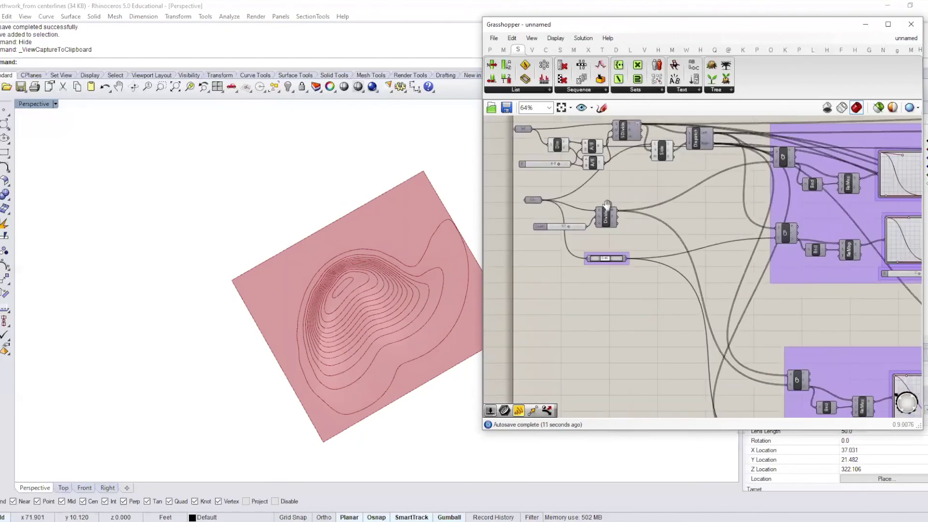
{"action": "right_click_drag", "start_coordinate": [607, 197], "coordinate": [674, 253]}
{"action": "left_click_drag", "start_coordinate": [598, 251], "coordinate": [599, 238]}
{"action": "left_click", "coordinate": [686, 234]}
{"action": "right_click_drag", "start_coordinate": [715, 242], "coordinate": [661, 277]}
{"action": "scroll", "coordinate": [685, 221], "scroll_direction": "up", "scroll_amount": 4}
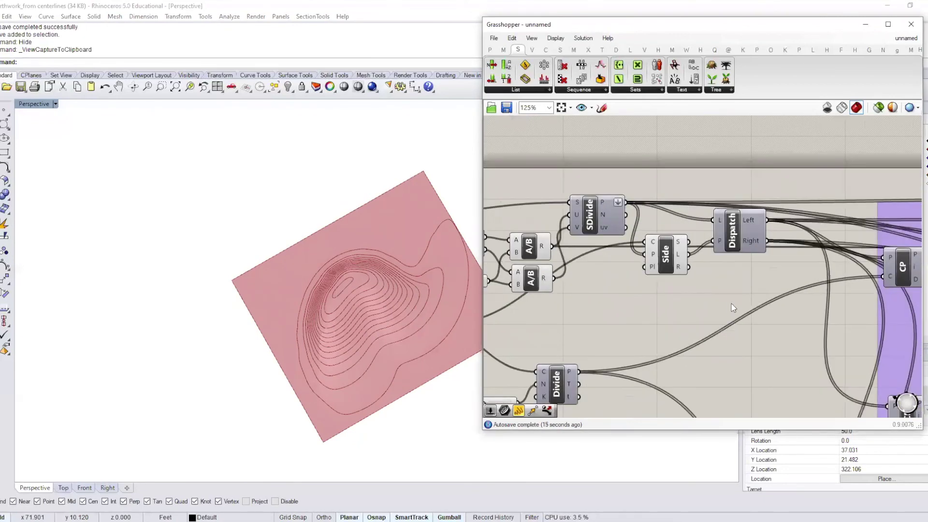
{"action": "scroll", "coordinate": [740, 306], "scroll_direction": "down", "scroll_amount": 4}
{"action": "right_click_drag", "start_coordinate": [795, 295], "coordinate": [610, 246]}
{"action": "scroll", "coordinate": [609, 248], "scroll_direction": "down", "scroll_amount": 2}
{"action": "right_click_drag", "start_coordinate": [731, 261], "coordinate": [708, 193]}
{"action": "right_click_drag", "start_coordinate": [718, 239], "coordinate": [646, 270]}
{"action": "right_click_drag", "start_coordinate": [661, 204], "coordinate": [635, 228]}
{"action": "right_click_drag", "start_coordinate": [895, 246], "coordinate": [776, 257]}
Turn off the preview of the SrfGrid, point and Contour components at the end of the definition.
{"action": "scroll", "coordinate": [775, 257], "scroll_direction": "up", "scroll_amount": 2}
{"action": "scroll", "coordinate": [776, 257], "scroll_direction": "up", "scroll_amount": 1}
{"action": "left_click_drag", "start_coordinate": [773, 294], "coordinate": [628, 160]}
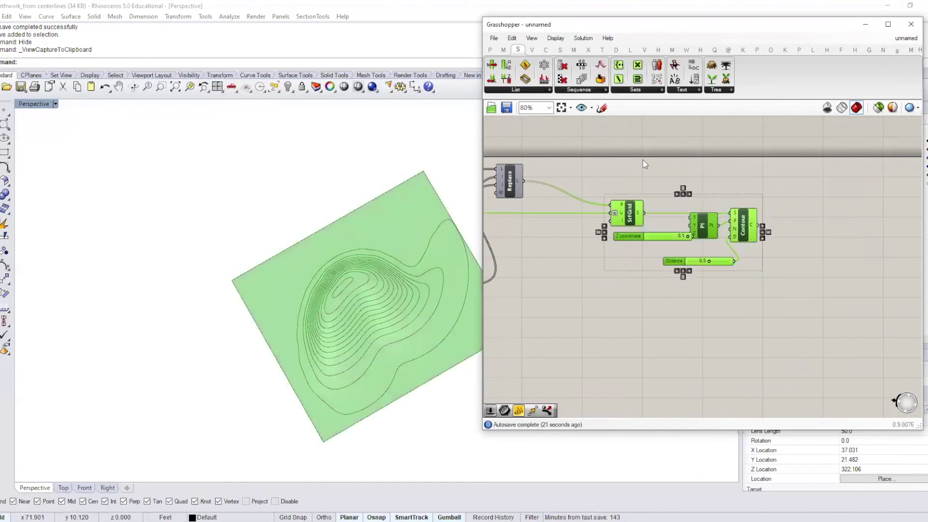
{"action": "right_click", "coordinate": [721, 181]}
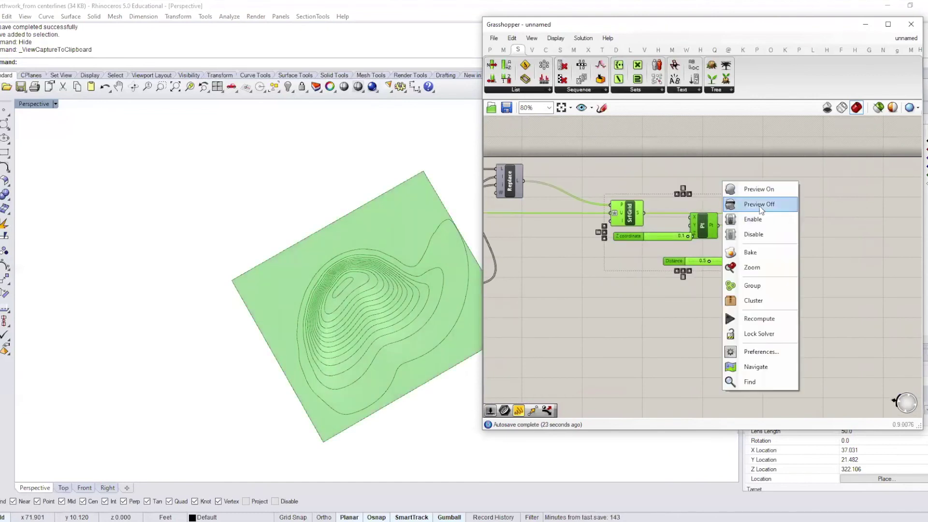
{"action": "left_click", "coordinate": [762, 205]}
{"action": "left_click", "coordinate": [648, 195]}
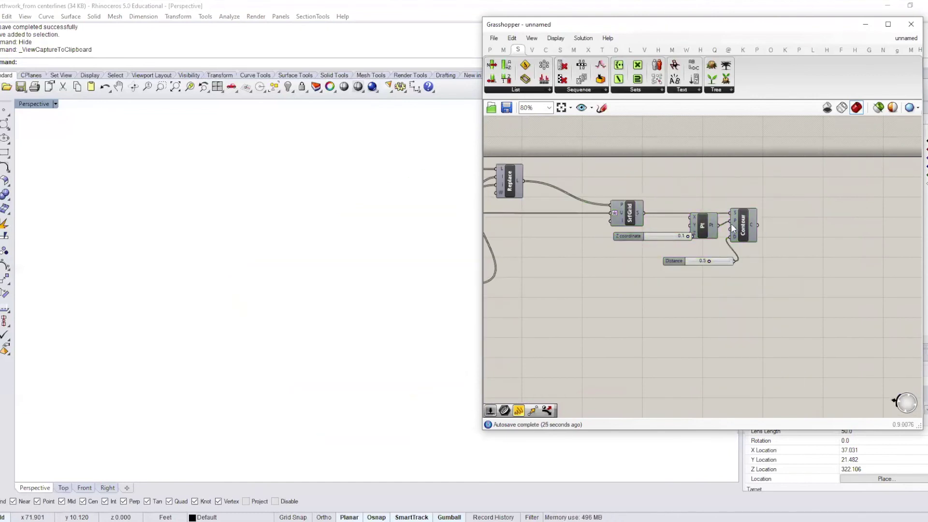
{"action": "left_click_drag", "start_coordinate": [776, 276], "coordinate": [649, 186]}
{"action": "right_click", "coordinate": [726, 174]}
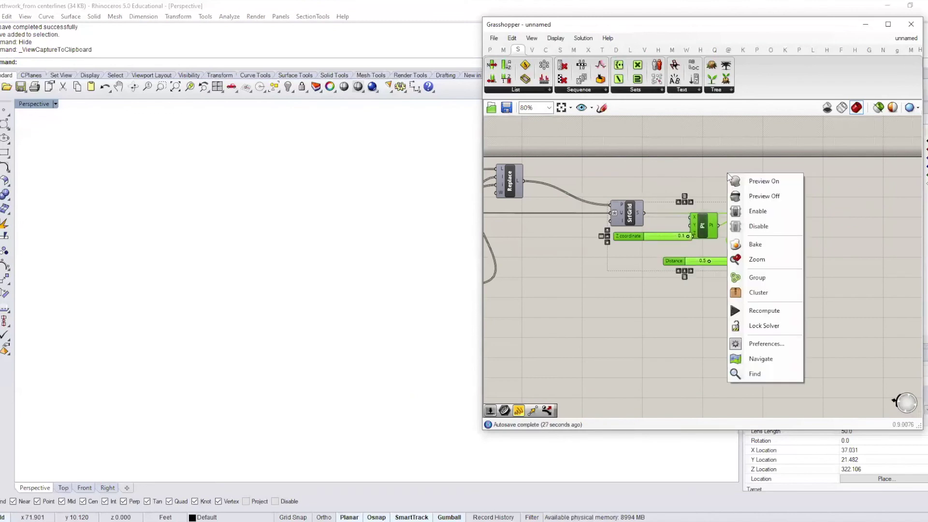
{"action": "left_click", "coordinate": [623, 152]}
Disable the SrfGrid component.
{"action": "left_click", "coordinate": [629, 210]}
{"action": "right_click", "coordinate": [631, 211]}
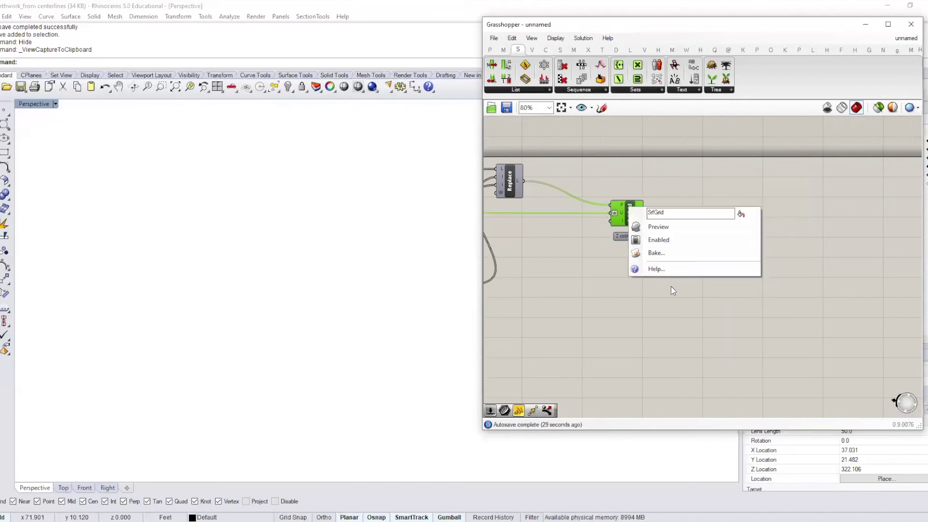
{"action": "left_click", "coordinate": [665, 239]}
{"action": "left_click", "coordinate": [575, 293]}
Delete the upper Merge component that joins the moved points ahead of the Replace component.
{"action": "right_click_drag", "start_coordinate": [638, 286], "coordinate": [880, 304]}
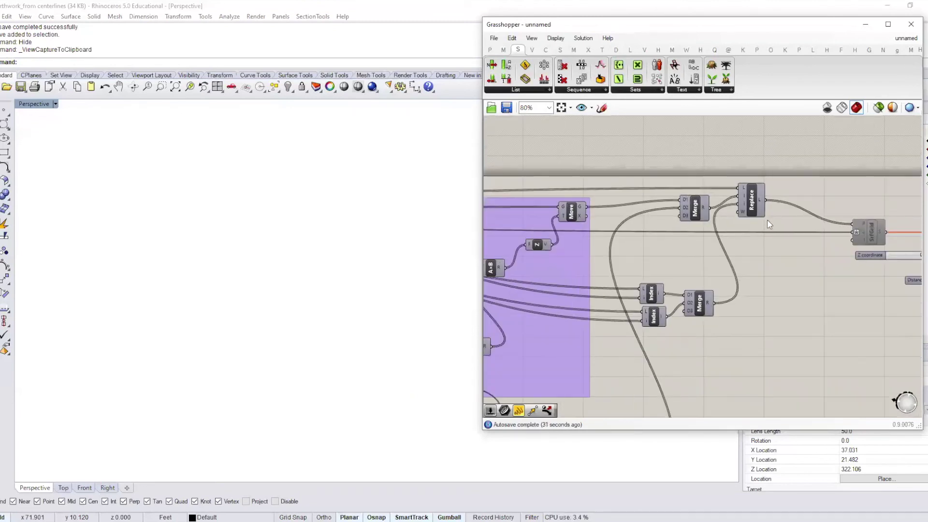
{"action": "left_click", "coordinate": [747, 203]}
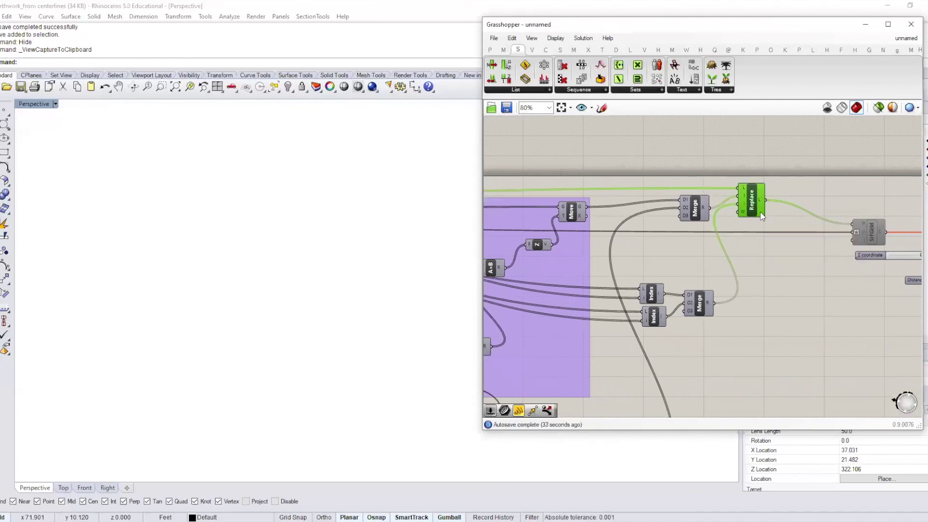
{"action": "left_click", "coordinate": [775, 281]}
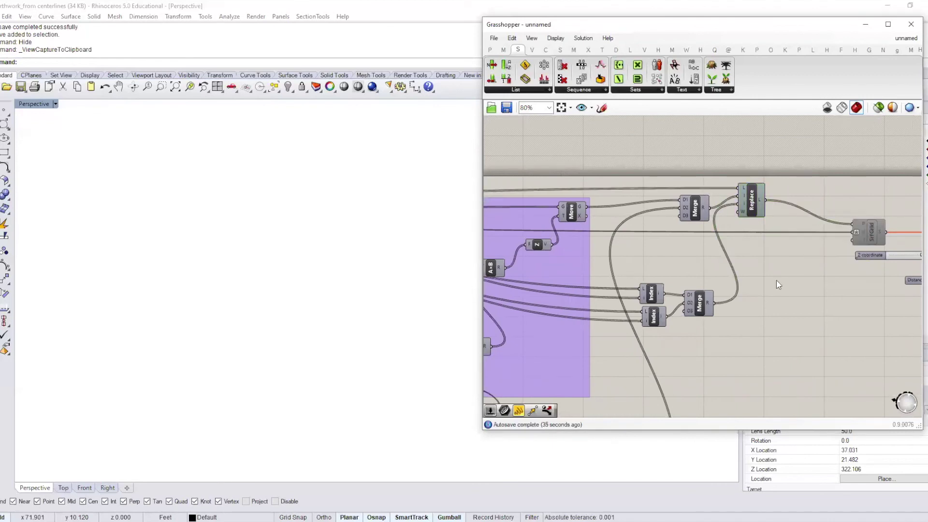
{"action": "right_click_drag", "start_coordinate": [742, 249], "coordinate": [836, 243]}
{"action": "left_click", "coordinate": [787, 202]}
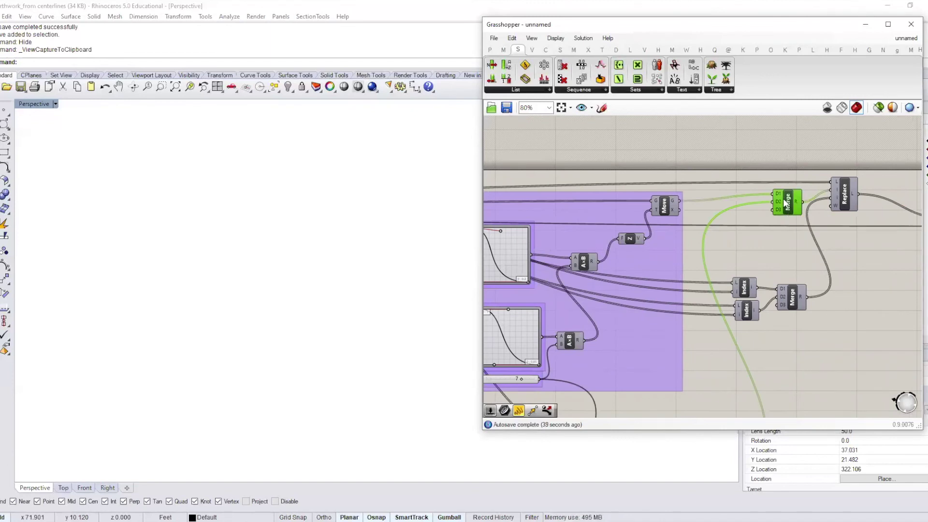
{"action": "key", "text": "Delete"}
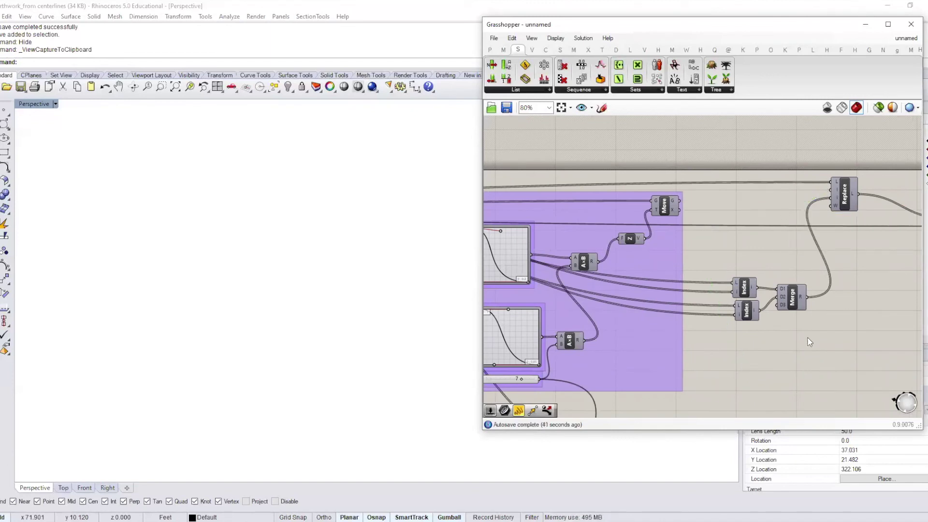
Delete the lower Merge component and the two Index components that feed it.
{"action": "left_click", "coordinate": [792, 308]}
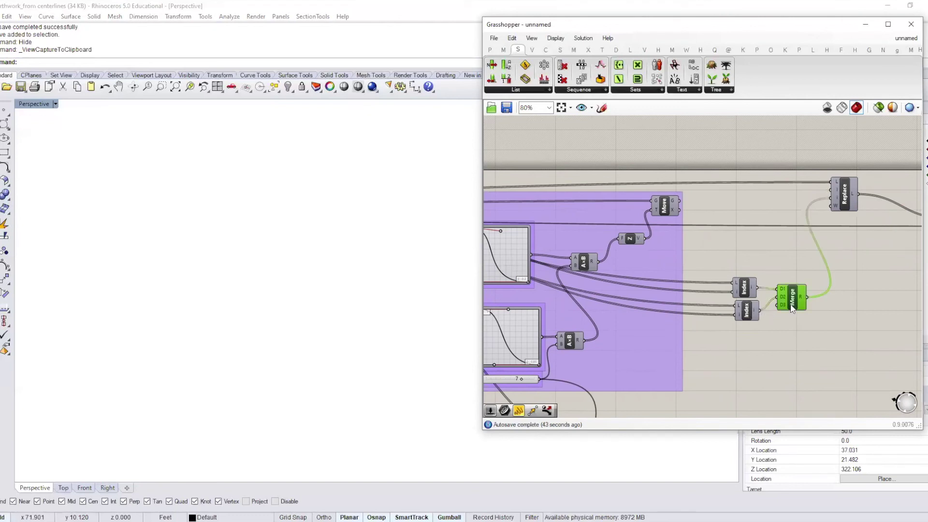
{"action": "left_click", "coordinate": [756, 313]}
{"action": "key", "text": "Delete"}
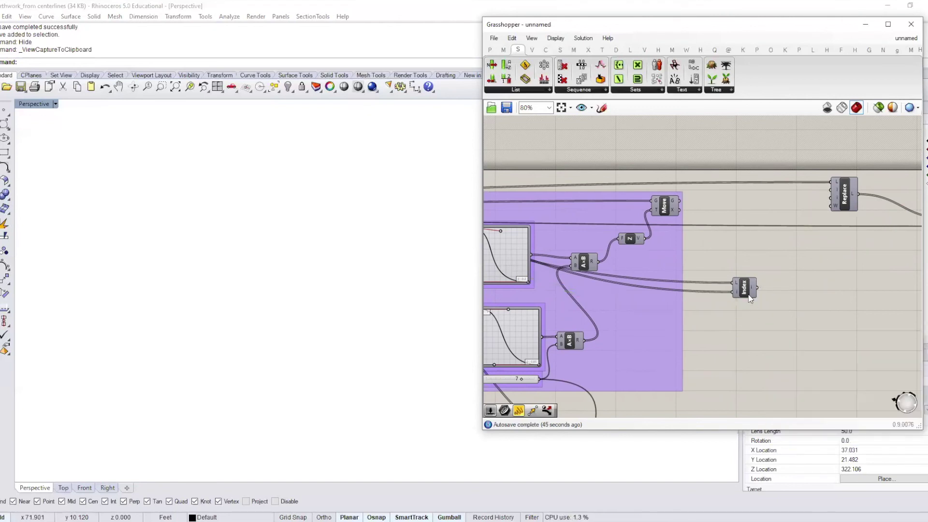
{"action": "left_click_drag", "start_coordinate": [748, 296], "coordinate": [759, 265]}
{"action": "key", "text": "Delete"}
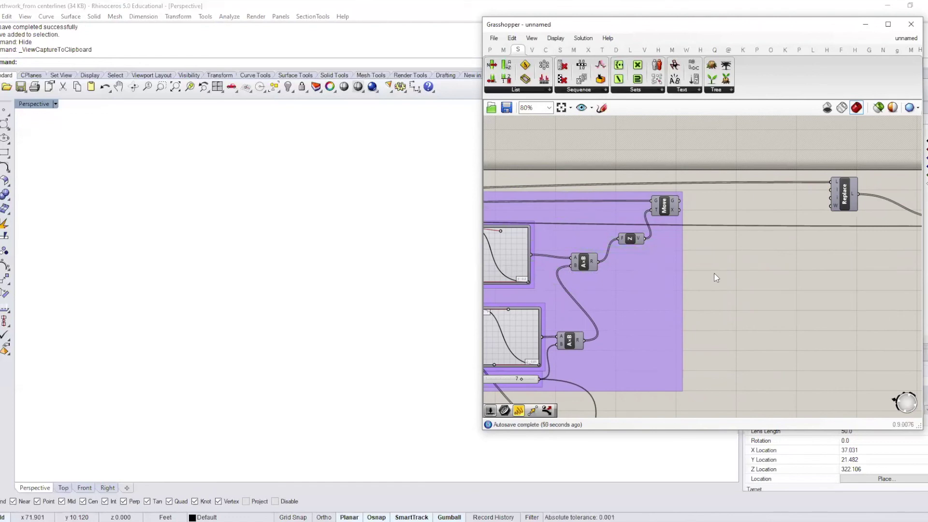
Rewire the Dispatch component's P input to the Side component's R output in place of L.
{"action": "scroll", "coordinate": [714, 274], "scroll_direction": "down", "scroll_amount": 4}
{"action": "right_click_drag", "start_coordinate": [555, 237], "coordinate": [679, 195]}
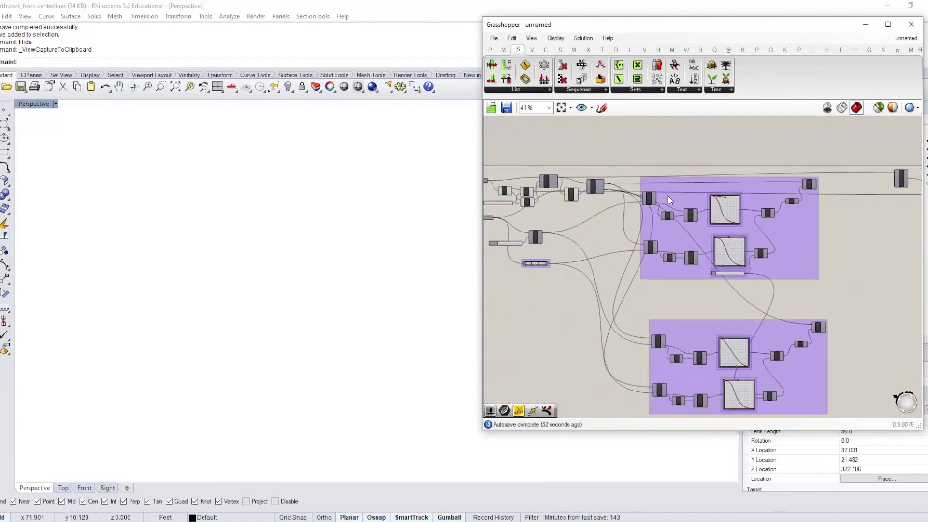
{"action": "scroll", "coordinate": [570, 203], "scroll_direction": "up", "scroll_amount": 2}
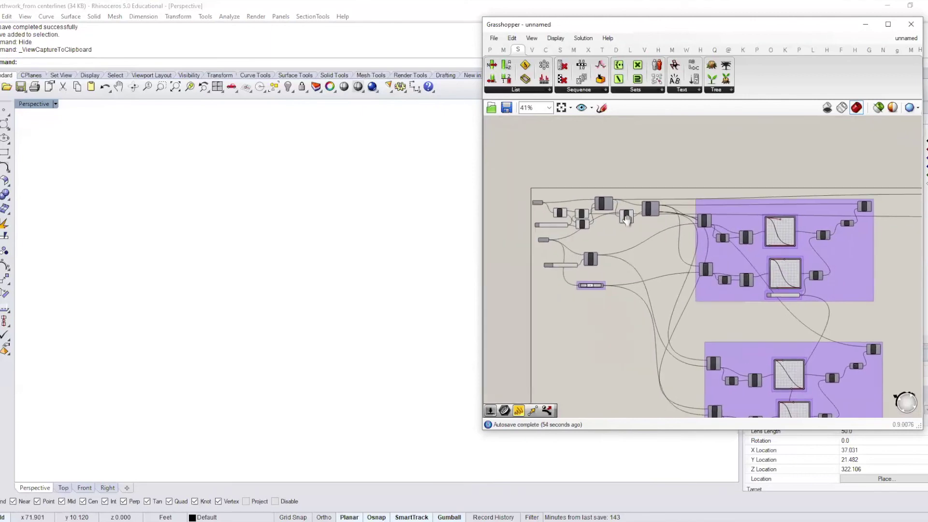
{"action": "scroll", "coordinate": [628, 223], "scroll_direction": "up", "scroll_amount": 5}
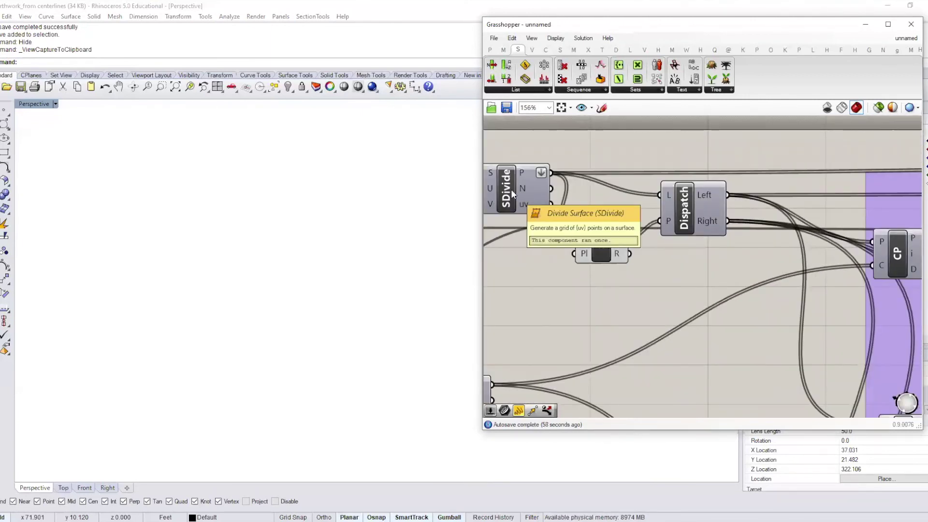
{"action": "mouse_move", "coordinate": [621, 257]}
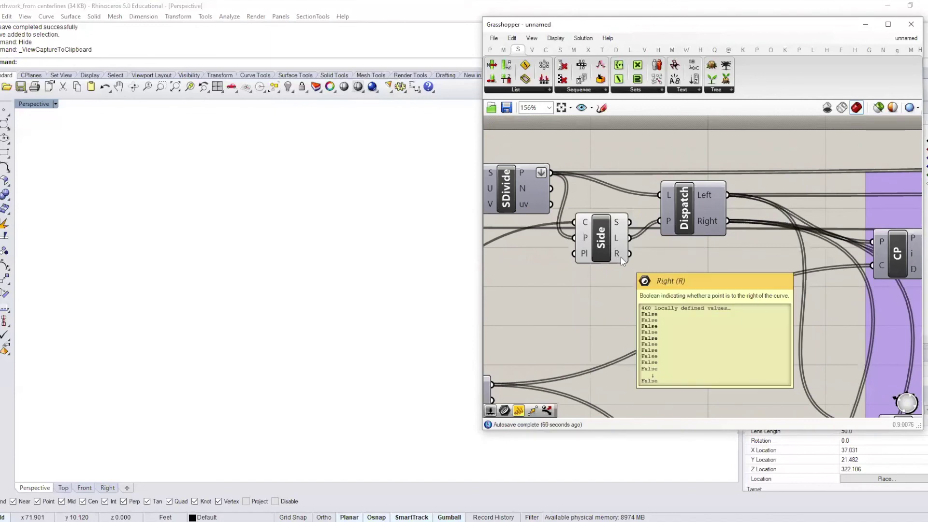
{"action": "right_click_drag", "start_coordinate": [636, 257], "coordinate": [574, 256]}
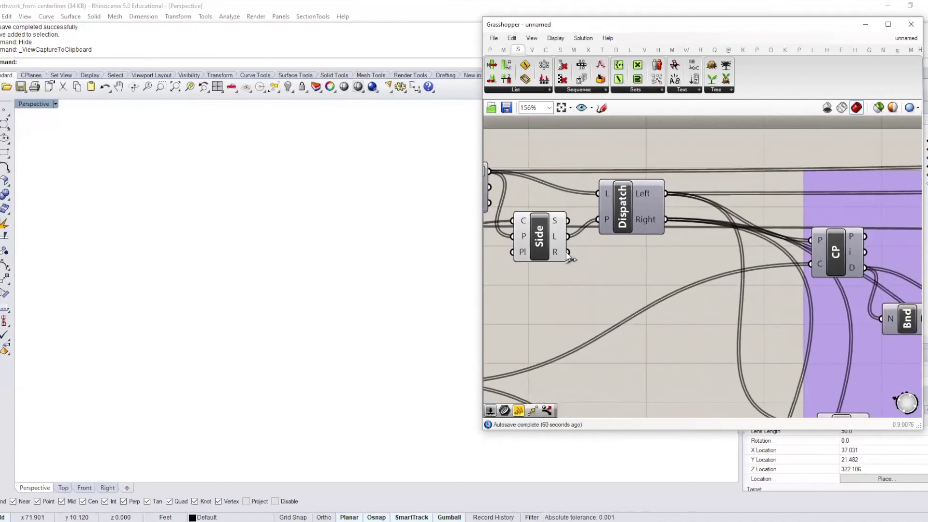
Delete the lower purple group with its CP, ReMap, graph mapper and Move components.
{"action": "right_click_drag", "start_coordinate": [695, 239], "coordinate": [593, 239]}
{"action": "scroll", "coordinate": [594, 239], "scroll_direction": "down", "scroll_amount": 6}
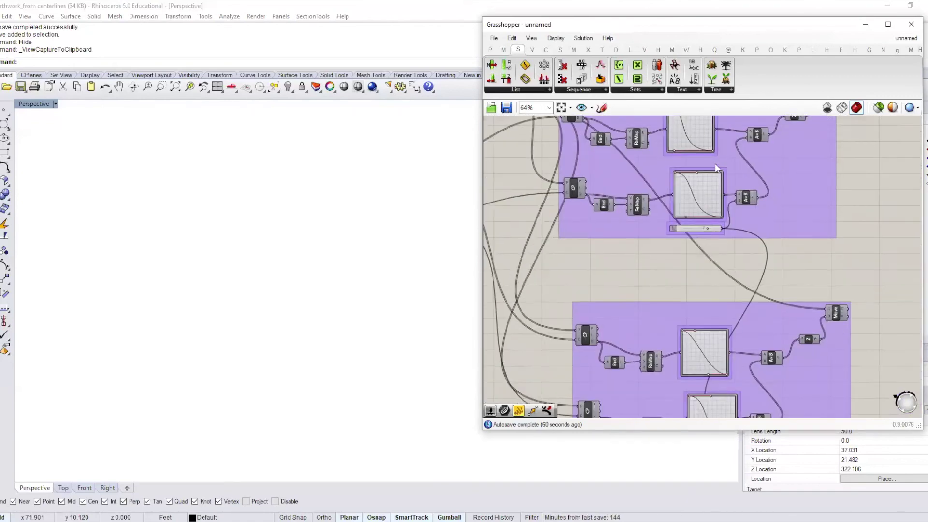
{"action": "left_click_drag", "start_coordinate": [646, 236], "coordinate": [601, 232]}
{"action": "key", "text": "Delete"}
Rename the Dispatch component's first output, labelled Left, as Right.
{"action": "right_click_drag", "start_coordinate": [618, 184], "coordinate": [666, 275]}
{"action": "scroll", "coordinate": [620, 204], "scroll_direction": "up", "scroll_amount": 6}
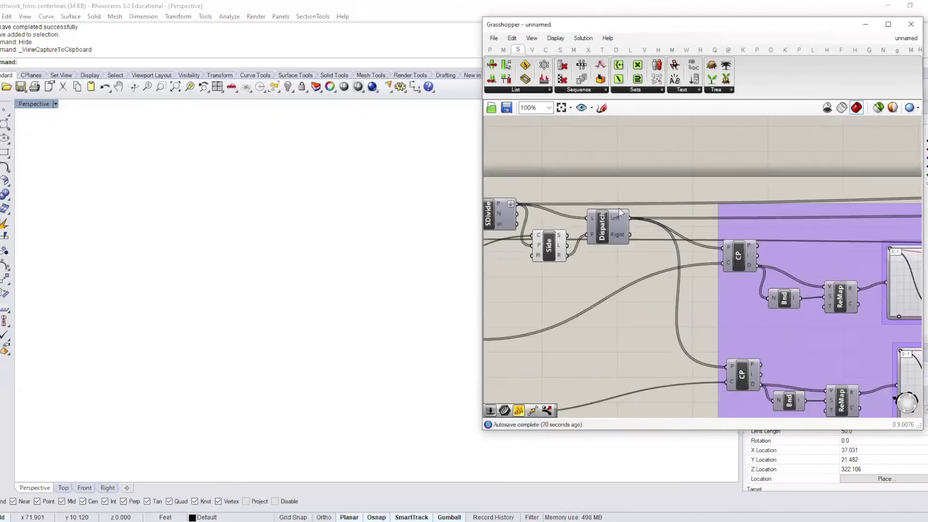
{"action": "right_click", "coordinate": [621, 231]}
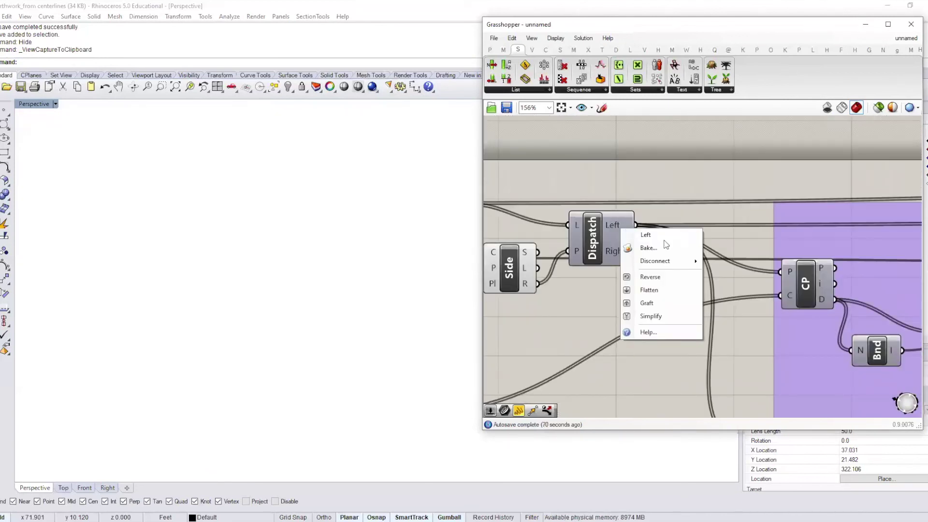
{"action": "type", "text": "Rig"}
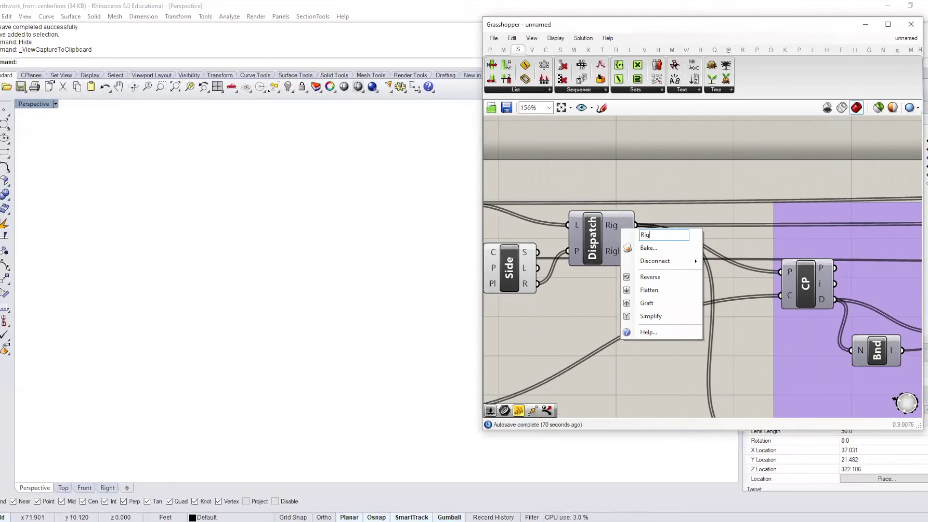
{"action": "type", "text": "ht"}
{"action": "key", "text": "Return"}
Rename the Dispatch component's second output as xxxx.
{"action": "right_click", "coordinate": [615, 249]}
{"action": "type", "text": "x"}
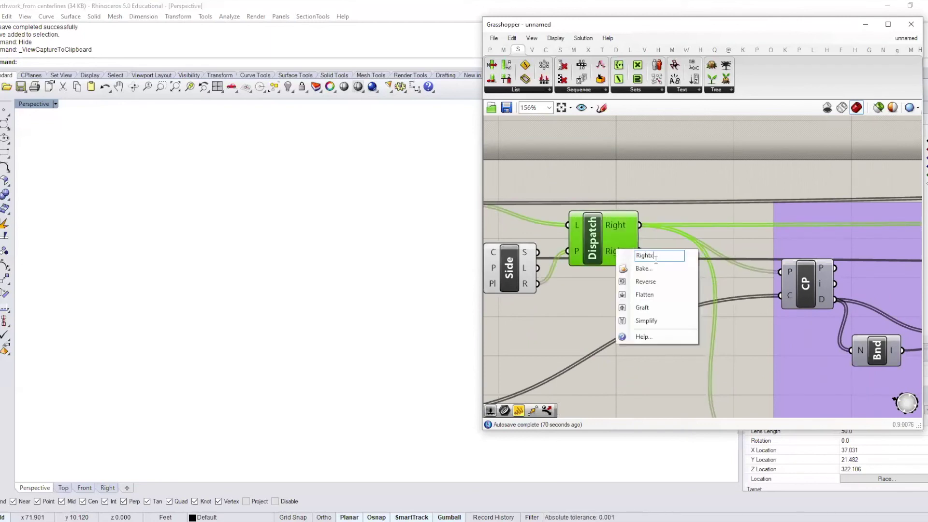
{"action": "type", "text": "x"}
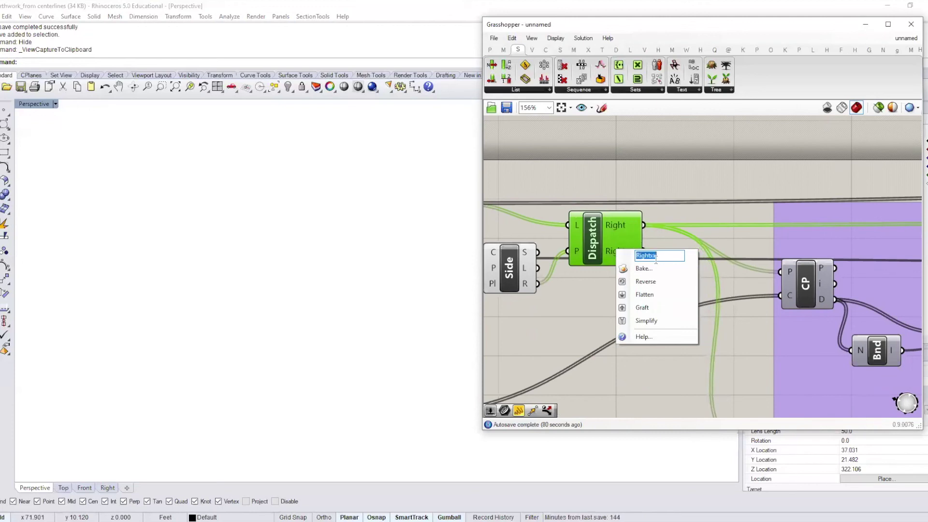
{"action": "type", "text": "xx"}
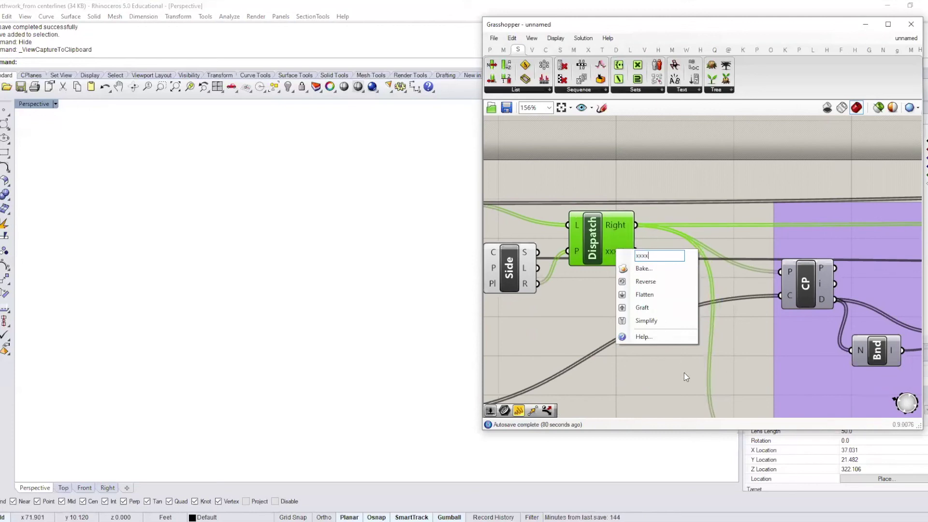
{"action": "left_click", "coordinate": [680, 370]}
Enable the preview of the Move component at the end of the purple group.
{"action": "scroll", "coordinate": [635, 322], "scroll_direction": "down", "scroll_amount": 2}
{"action": "right_click_drag", "start_coordinate": [639, 292], "coordinate": [575, 219]}
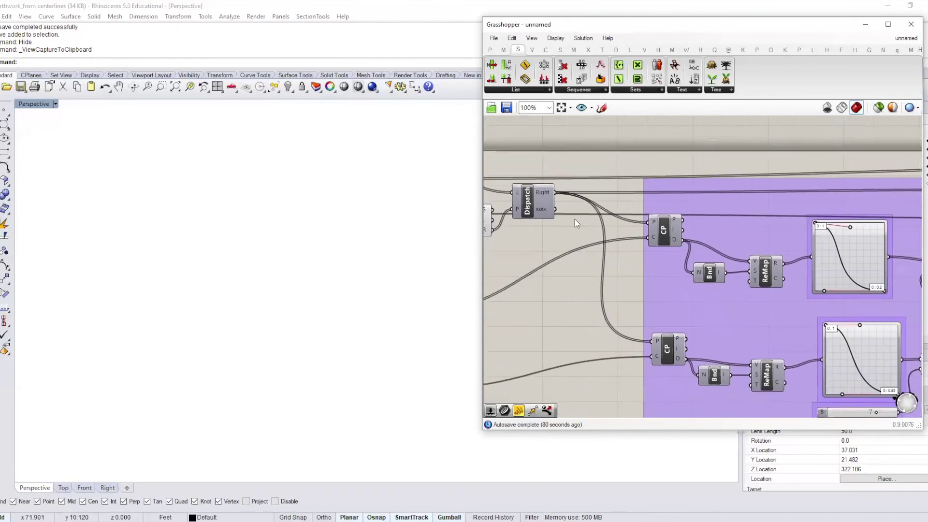
{"action": "right_click_drag", "start_coordinate": [671, 261], "coordinate": [593, 240]}
{"action": "right_click_drag", "start_coordinate": [748, 233], "coordinate": [624, 249]}
{"action": "left_click", "coordinate": [699, 230]}
{"action": "right_click", "coordinate": [818, 186]}
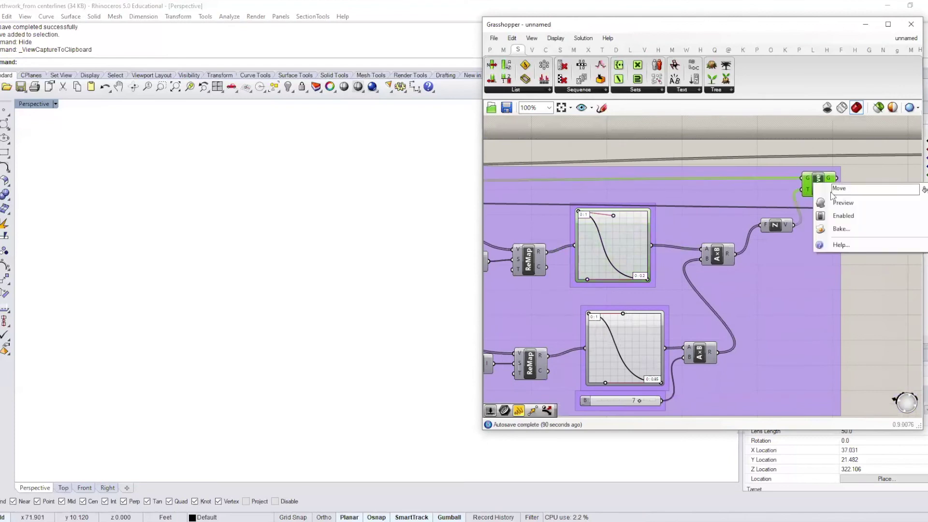
{"action": "left_click", "coordinate": [838, 202]}
{"action": "right_click_drag", "start_coordinate": [344, 165], "coordinate": [309, 140]}
Set the upper graph mapper's maximum X domain value to 0.75.
{"action": "scroll", "coordinate": [688, 258], "scroll_direction": "up", "scroll_amount": 3}
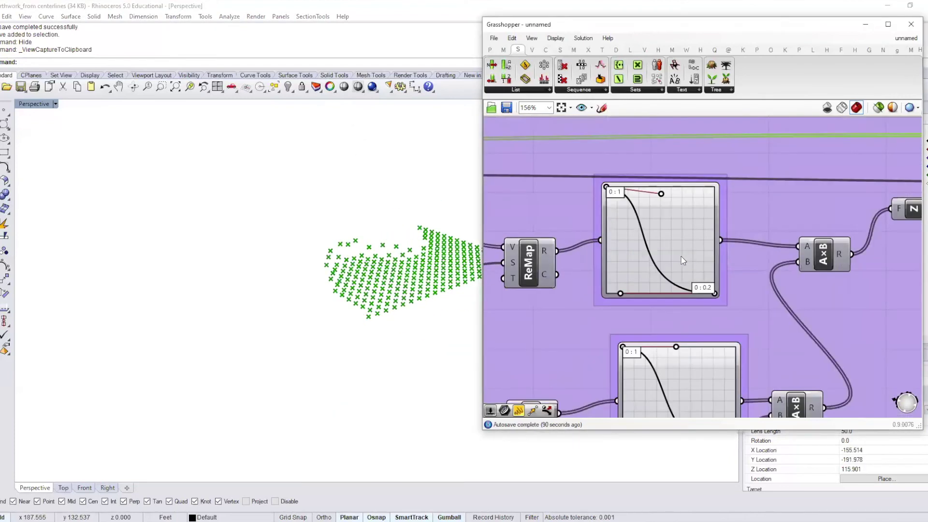
{"action": "left_click", "coordinate": [679, 227]}
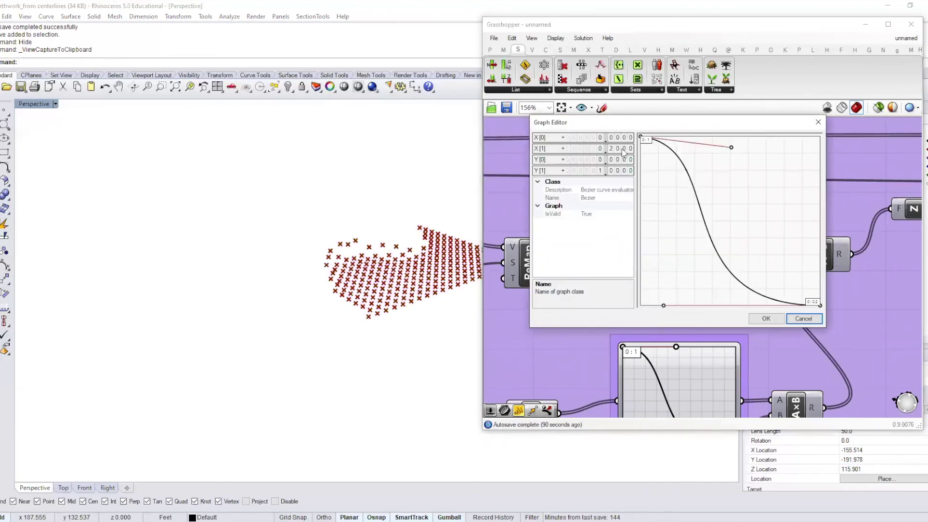
{"action": "double_click", "coordinate": [623, 149]}
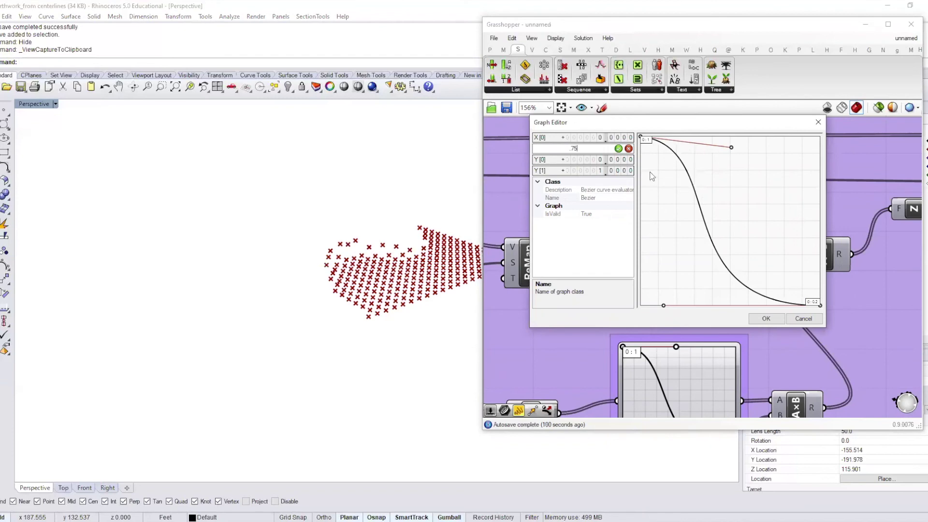
{"action": "left_click", "coordinate": [619, 149]}
{"action": "left_click", "coordinate": [765, 318]}
Reshape the upper graph mapper's Bezier curve into a nearly straight descending slope by repositioning both handles.
{"action": "right_click_drag", "start_coordinate": [388, 207], "coordinate": [590, 225]}
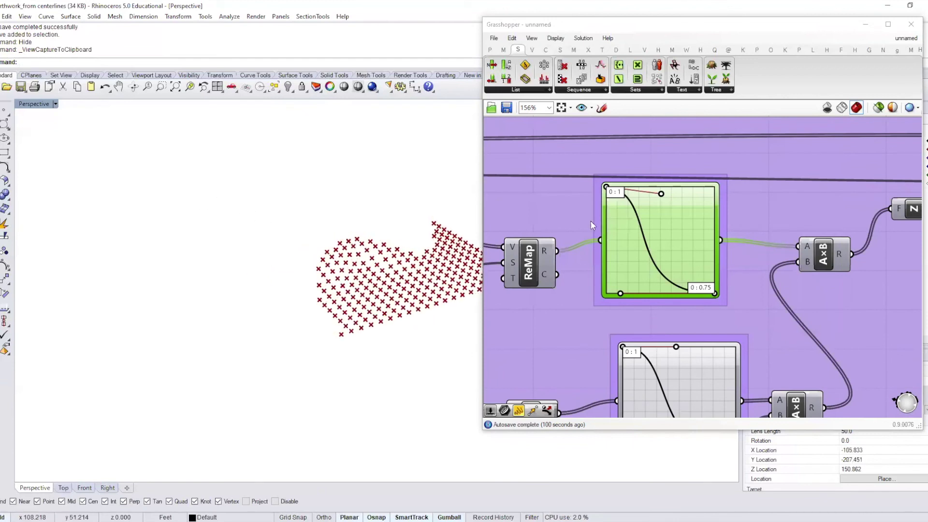
{"action": "left_click_drag", "start_coordinate": [661, 193], "coordinate": [640, 207]}
{"action": "left_click_drag", "start_coordinate": [621, 293], "coordinate": [674, 263]}
{"action": "left_click_drag", "start_coordinate": [634, 205], "coordinate": [638, 203]}
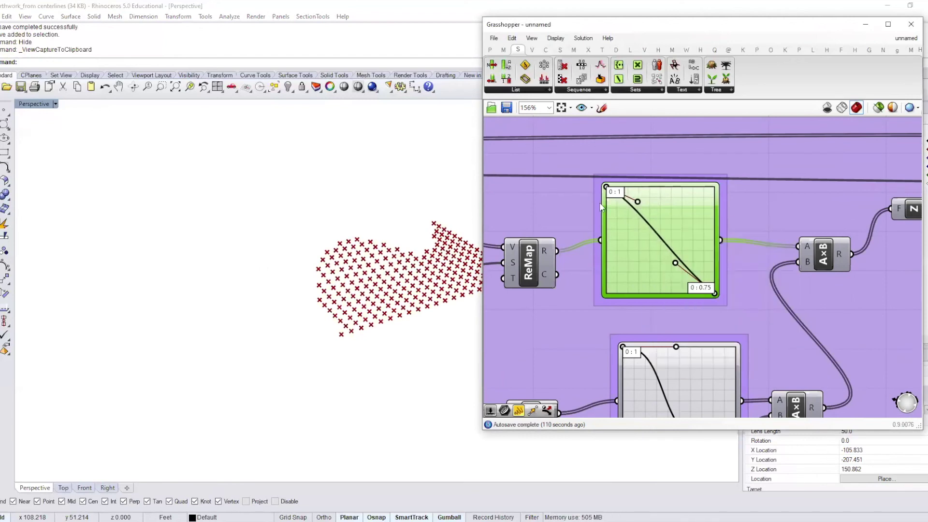
{"action": "right_click_drag", "start_coordinate": [387, 289], "coordinate": [442, 280]}
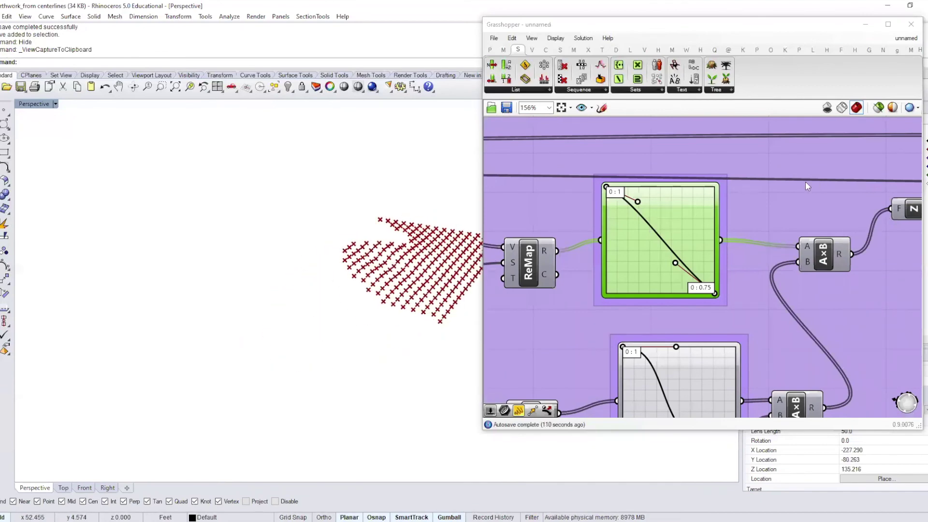
Examine the wiring of the purple group and the downstream Replace component.
{"action": "scroll", "coordinate": [805, 181], "scroll_direction": "down", "scroll_amount": 5}
{"action": "scroll", "coordinate": [678, 262], "scroll_direction": "up", "scroll_amount": 2}
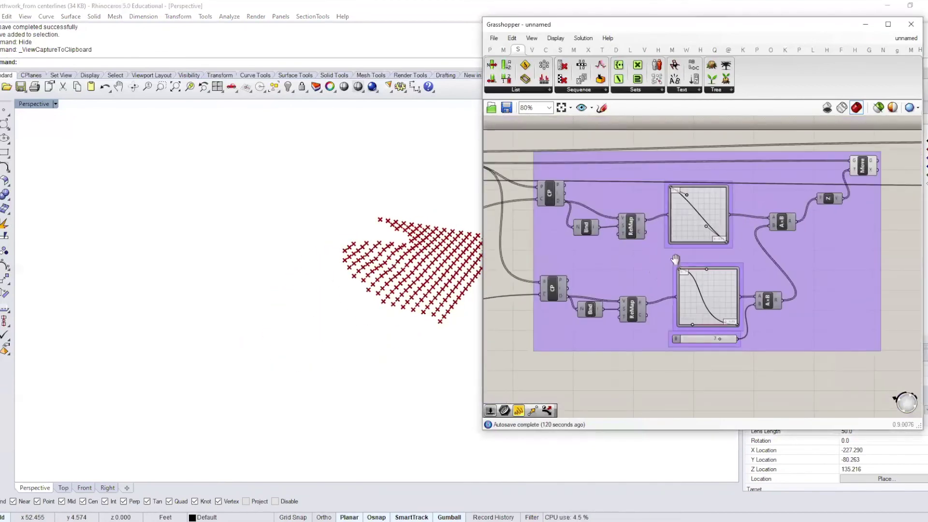
{"action": "right_click_drag", "start_coordinate": [674, 261], "coordinate": [636, 289]}
{"action": "right_click_drag", "start_coordinate": [741, 245], "coordinate": [916, 272]}
{"action": "right_click_drag", "start_coordinate": [713, 217], "coordinate": [584, 230]}
{"action": "right_click_drag", "start_coordinate": [758, 220], "coordinate": [594, 219]}
{"action": "mouse_move", "coordinate": [771, 240]}
{"action": "left_mouse_down"}
{"action": "mouse_move", "coordinate": [773, 250]}
{"action": "mouse_move", "coordinate": [772, 242]}
{"action": "left_mouse_up"}
{"action": "left_click", "coordinate": [836, 220]}
{"action": "scroll", "coordinate": [764, 219], "scroll_direction": "down", "scroll_amount": 2}
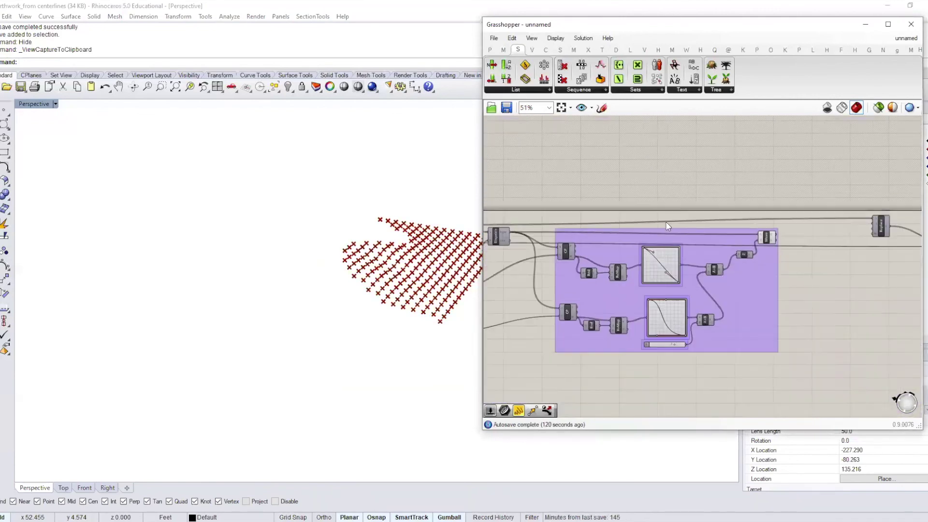
Add an Item Index component above Dispatch, wiring SDivide's P output to its L input and Dispatch's Right output to its i input.
{"action": "right_click_drag", "start_coordinate": [671, 224], "coordinate": [776, 221]}
{"action": "scroll", "coordinate": [555, 233], "scroll_direction": "up", "scroll_amount": 3}
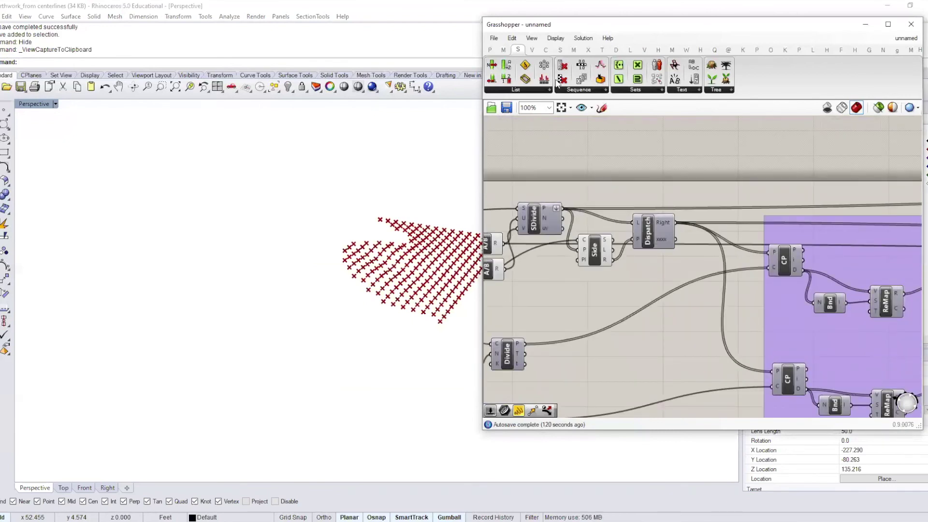
{"action": "left_click", "coordinate": [519, 90]}
{"action": "left_click", "coordinate": [573, 112]}
{"action": "left_click_drag", "start_coordinate": [562, 208], "coordinate": [666, 168]}
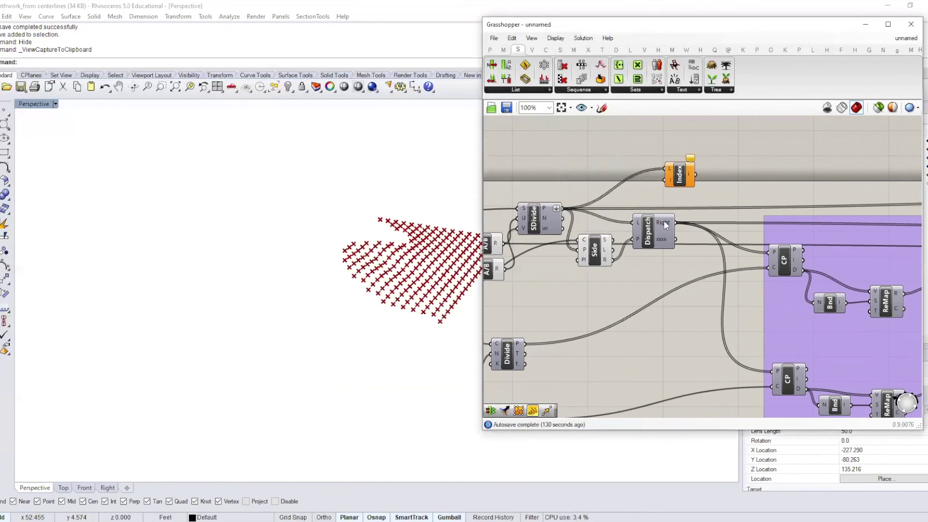
{"action": "left_click_drag", "start_coordinate": [675, 224], "coordinate": [666, 180]}
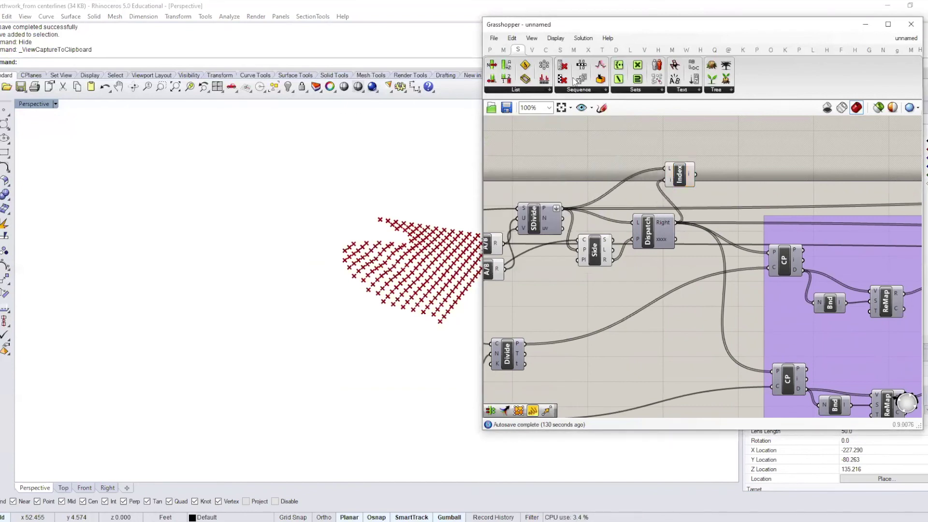
Add a Replace Items component, wiring SDivide's P output to its L input and the Index output to its i input.
{"action": "left_click", "coordinate": [516, 90]}
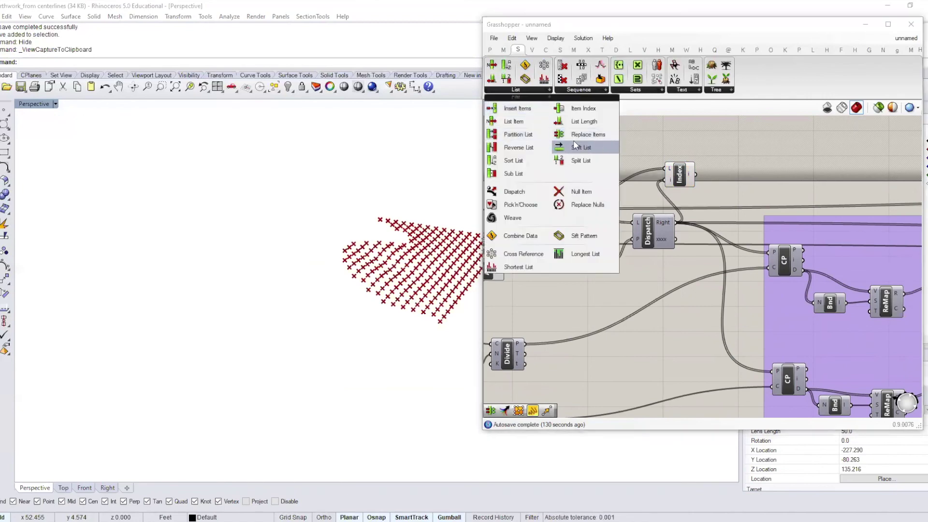
{"action": "right_click_drag", "start_coordinate": [589, 223], "coordinate": [587, 224]}
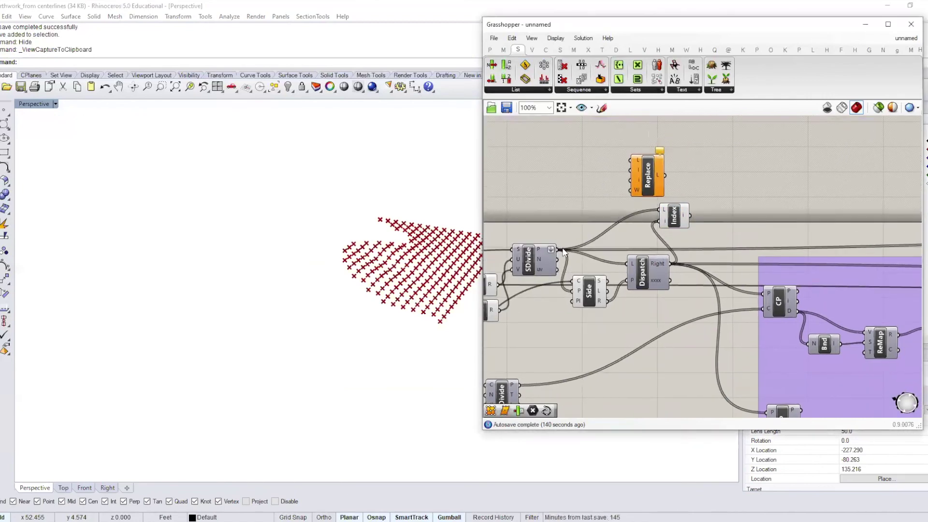
{"action": "left_click_drag", "start_coordinate": [596, 215], "coordinate": [734, 150]}
{"action": "left_click", "coordinate": [728, 197]}
{"action": "left_click_drag", "start_coordinate": [690, 215], "coordinate": [716, 158]}
Move the new Index and Replace components past the purple group and wire Move's G output to Replace's I input.
{"action": "scroll", "coordinate": [642, 169], "scroll_direction": "down", "scroll_amount": 2}
{"action": "right_click_drag", "start_coordinate": [613, 214], "coordinate": [602, 220]}
{"action": "left_click_drag", "start_coordinate": [620, 248], "coordinate": [560, 184]}
{"action": "left_click_drag", "start_coordinate": [612, 202], "coordinate": [827, 272]}
{"action": "left_click", "coordinate": [849, 222]}
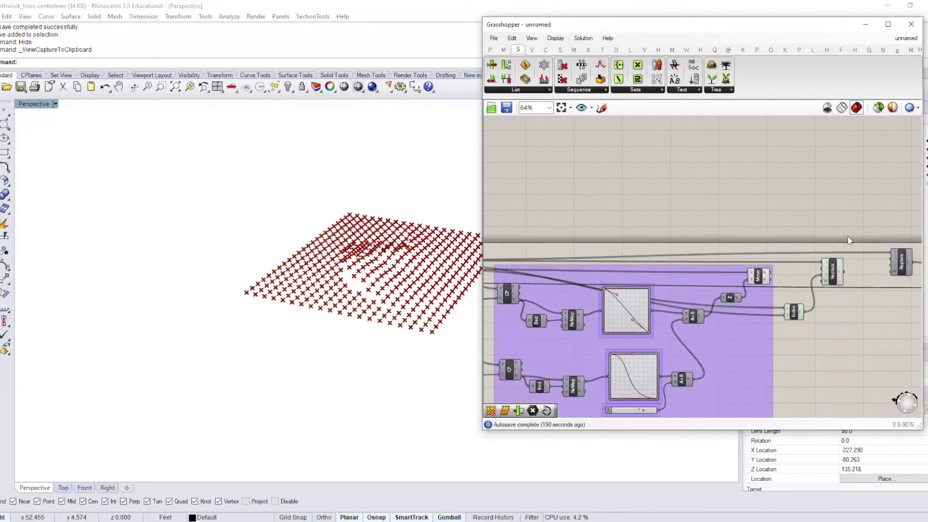
{"action": "scroll", "coordinate": [876, 269], "scroll_direction": "up", "scroll_amount": 3}
{"action": "left_click_drag", "start_coordinate": [723, 274], "coordinate": [767, 266]}
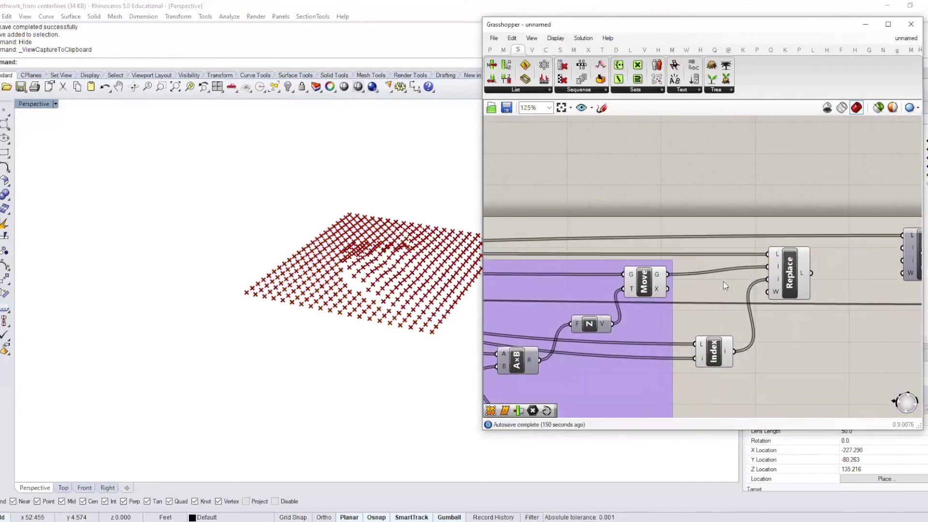
Turn off the Move component's preview and shift the Index component up closer to Replace.
{"action": "right_click", "coordinate": [647, 280]}
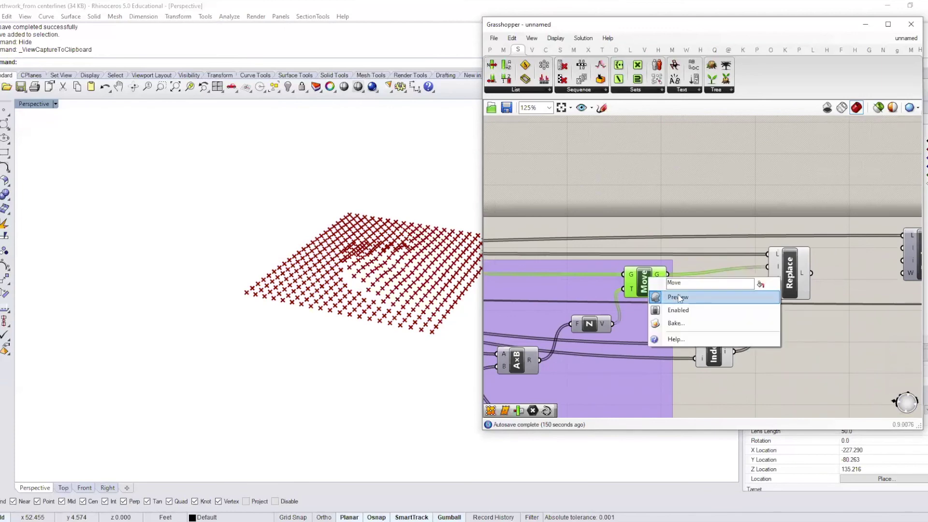
{"action": "left_click", "coordinate": [669, 296]}
{"action": "right_click_drag", "start_coordinate": [315, 262], "coordinate": [352, 219]}
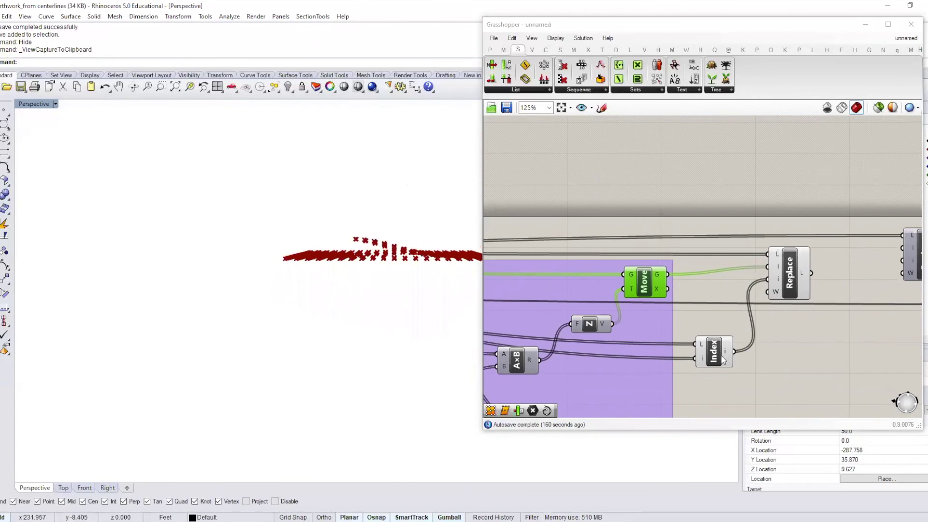
{"action": "left_click_drag", "start_coordinate": [723, 360], "coordinate": [727, 313]}
Set the B slider feeding the two A/B division components to 1.0.
{"action": "right_click_drag", "start_coordinate": [343, 269], "coordinate": [362, 403]}
{"action": "scroll", "coordinate": [672, 295], "scroll_direction": "down", "scroll_amount": 2}
{"action": "scroll", "coordinate": [671, 294], "scroll_direction": "down", "scroll_amount": 2}
{"action": "right_click_drag", "start_coordinate": [488, 289], "coordinate": [625, 253]}
{"action": "scroll", "coordinate": [581, 311], "scroll_direction": "up", "scroll_amount": 6}
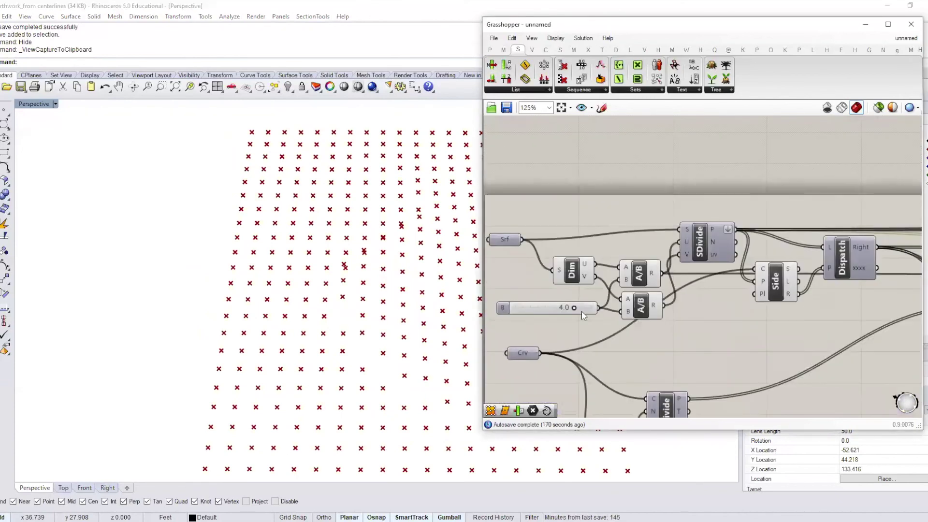
{"action": "left_click_drag", "start_coordinate": [572, 308], "coordinate": [528, 310]}
{"action": "scroll", "coordinate": [527, 309], "scroll_direction": "up", "scroll_amount": 4}
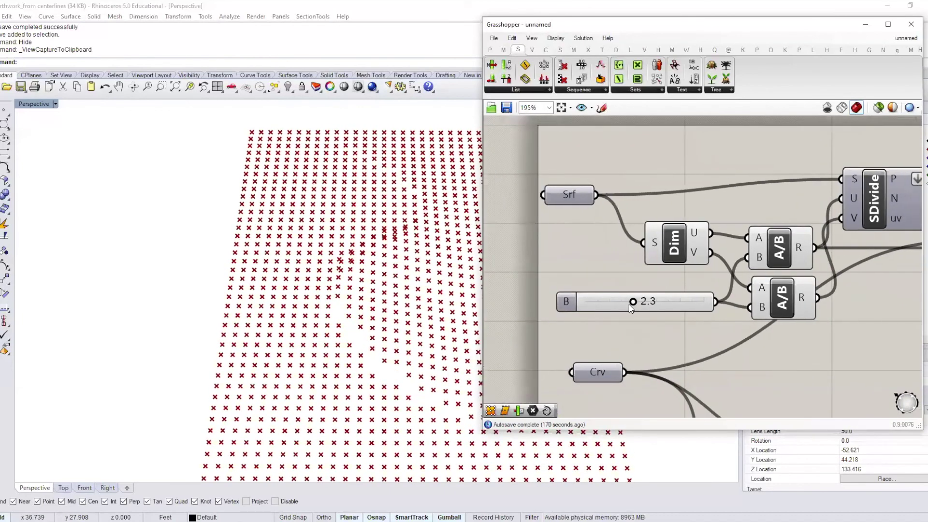
{"action": "left_click_drag", "start_coordinate": [635, 304], "coordinate": [573, 313]}
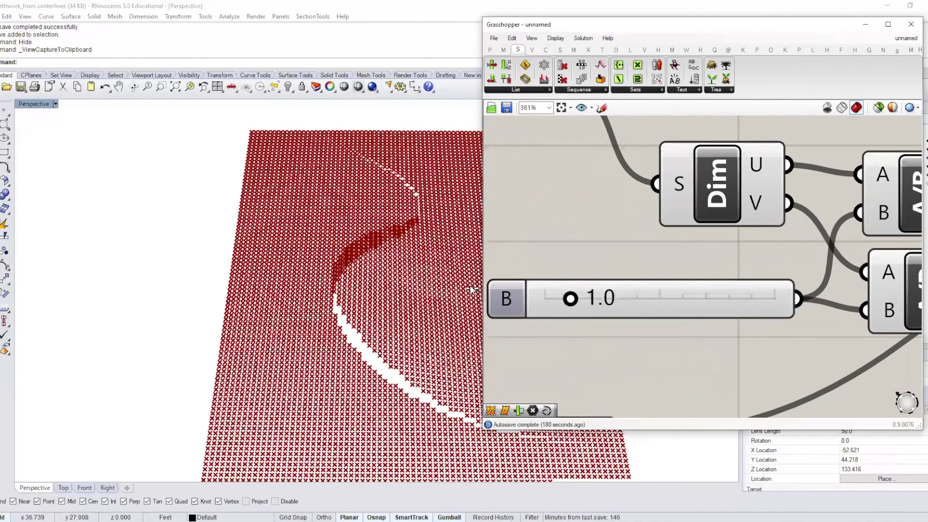
Inspect the denser point grid along the centerline in the Top and Perspective views.
{"action": "right_click_drag", "start_coordinate": [319, 238], "coordinate": [326, 283]}
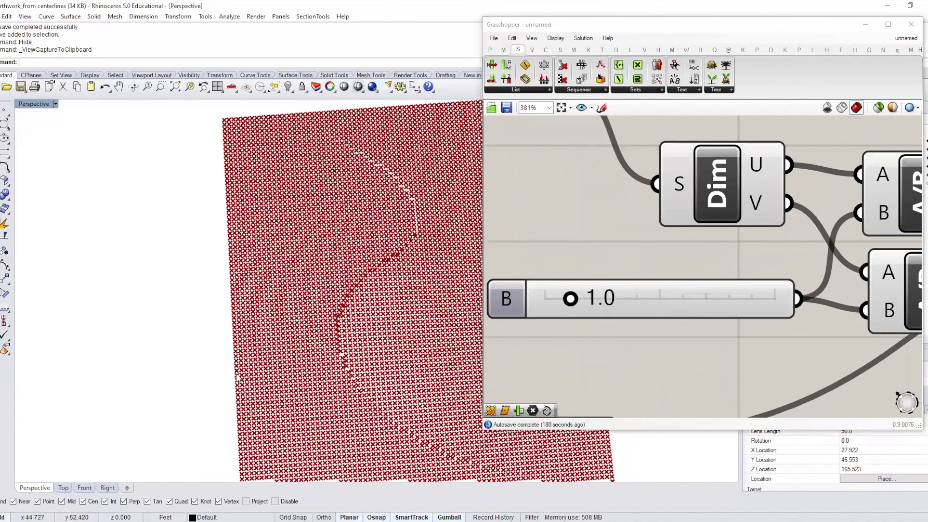
{"action": "left_click", "coordinate": [63, 488]}
{"action": "scroll", "coordinate": [310, 282], "scroll_direction": "up", "scroll_amount": 5}
{"action": "scroll", "coordinate": [310, 282], "scroll_direction": "down", "scroll_amount": 5}
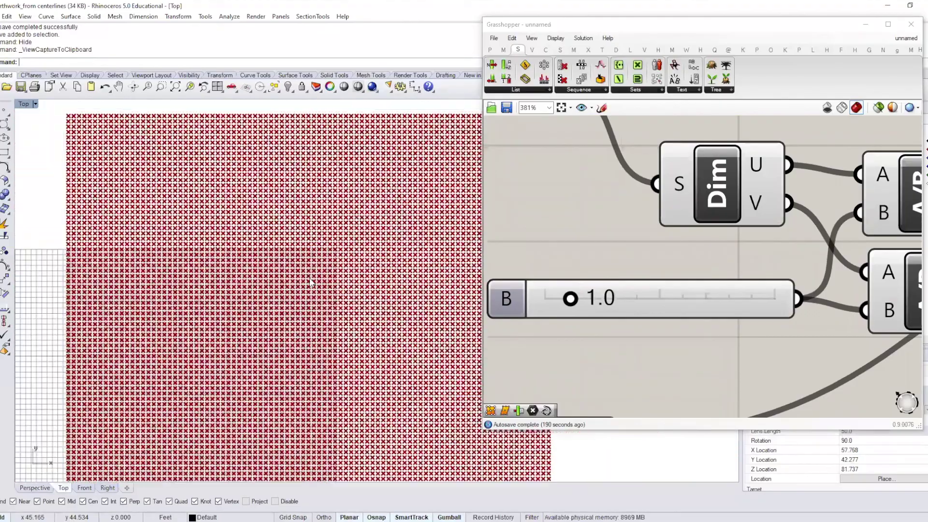
{"action": "left_click", "coordinate": [47, 491]}
{"action": "right_click_drag", "start_coordinate": [344, 351], "coordinate": [325, 332]}
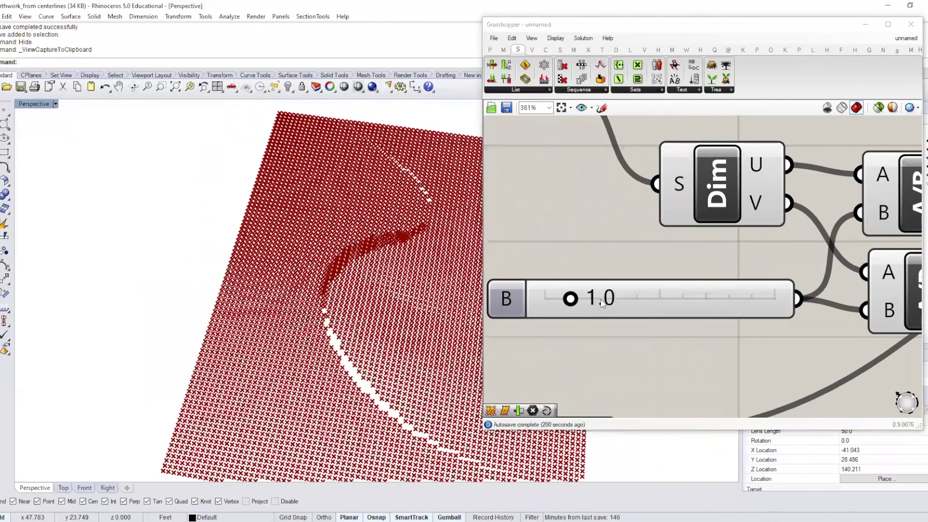
Set the B slider feeding the two A/B division components to 0.6.
{"action": "scroll", "coordinate": [578, 300], "scroll_direction": "up", "scroll_amount": 3}
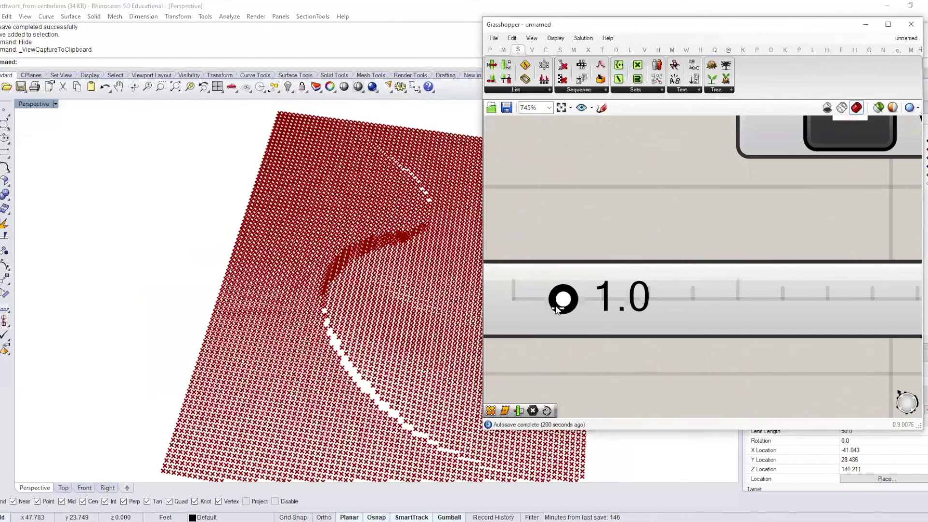
{"action": "left_click_drag", "start_coordinate": [551, 311], "coordinate": [545, 314]}
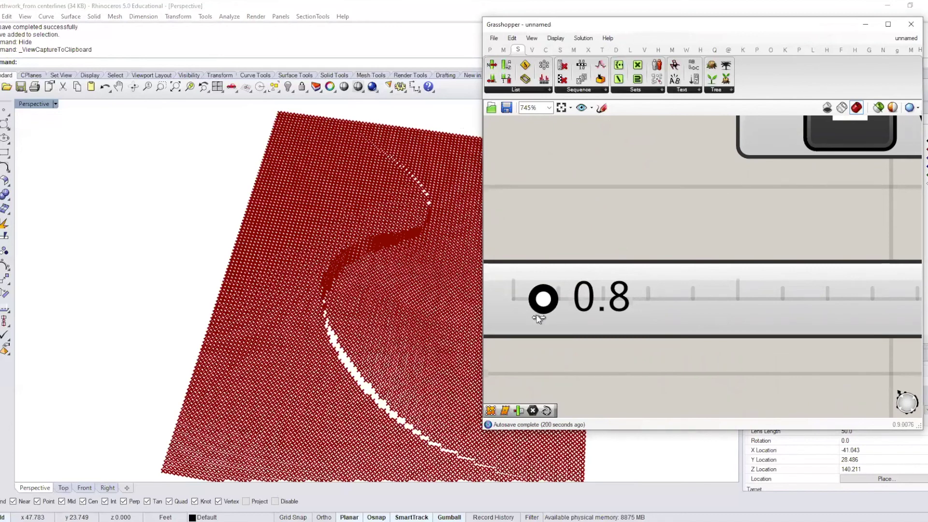
{"action": "left_click_drag", "start_coordinate": [529, 326], "coordinate": [529, 327]}
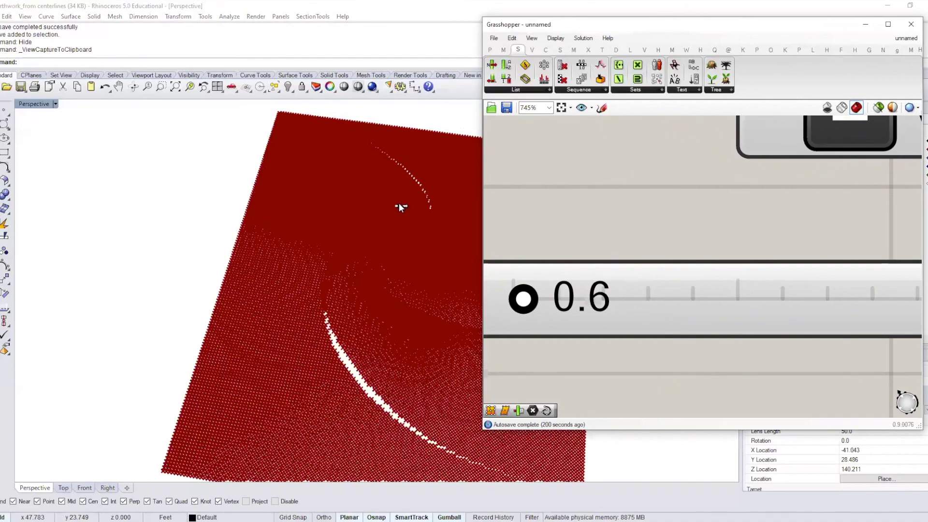
{"action": "right_click_drag", "start_coordinate": [393, 239], "coordinate": [296, 199]}
{"action": "scroll", "coordinate": [356, 287], "scroll_direction": "down", "scroll_amount": 5}
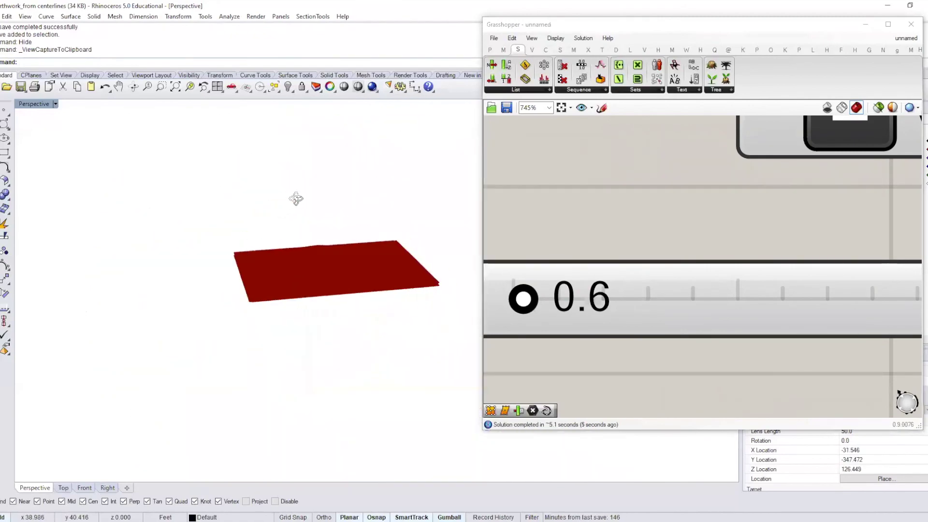
{"action": "scroll", "coordinate": [279, 252], "scroll_direction": "up", "scroll_amount": 5}
{"action": "right_click_drag", "start_coordinate": [280, 253], "coordinate": [378, 289]}
{"action": "scroll", "coordinate": [379, 289], "scroll_direction": "up", "scroll_amount": 5}
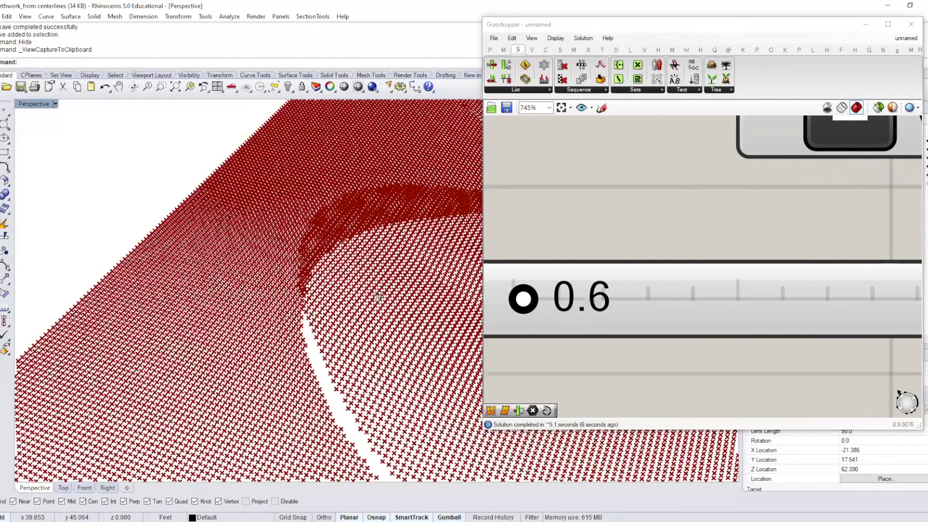
Delete the redundant second Replace component that feeds the SrfGrid component's P input.
{"action": "scroll", "coordinate": [604, 271], "scroll_direction": "down", "scroll_amount": 4}
{"action": "scroll", "coordinate": [605, 271], "scroll_direction": "down", "scroll_amount": 4}
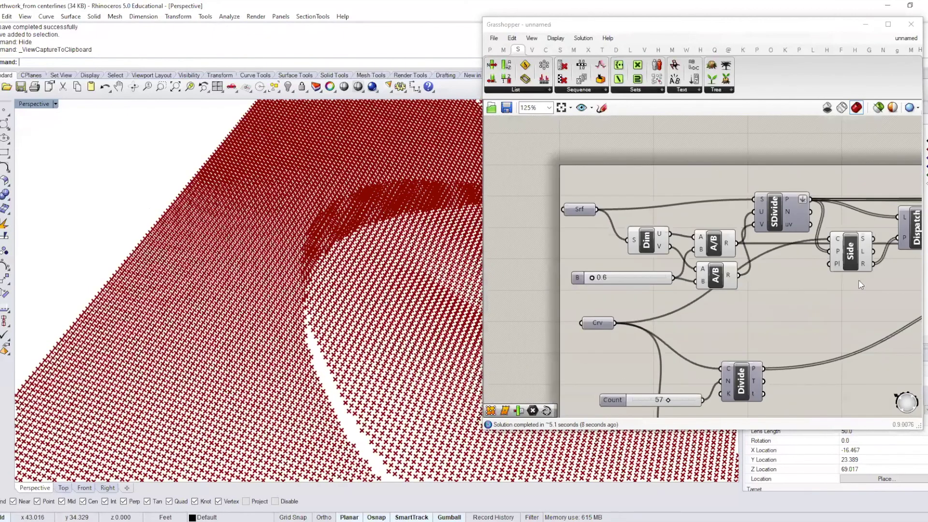
{"action": "scroll", "coordinate": [851, 273], "scroll_direction": "down", "scroll_amount": 4}
{"action": "right_click_drag", "start_coordinate": [851, 274], "coordinate": [503, 302]}
{"action": "right_click_drag", "start_coordinate": [818, 276], "coordinate": [679, 279]}
{"action": "scroll", "coordinate": [679, 283], "scroll_direction": "up", "scroll_amount": 3}
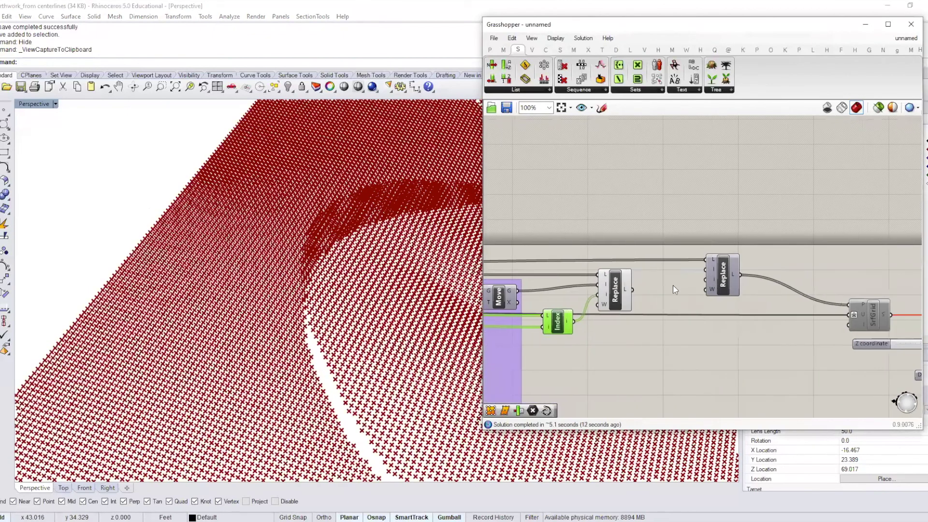
{"action": "left_click", "coordinate": [738, 286]}
{"action": "left_click", "coordinate": [730, 286]}
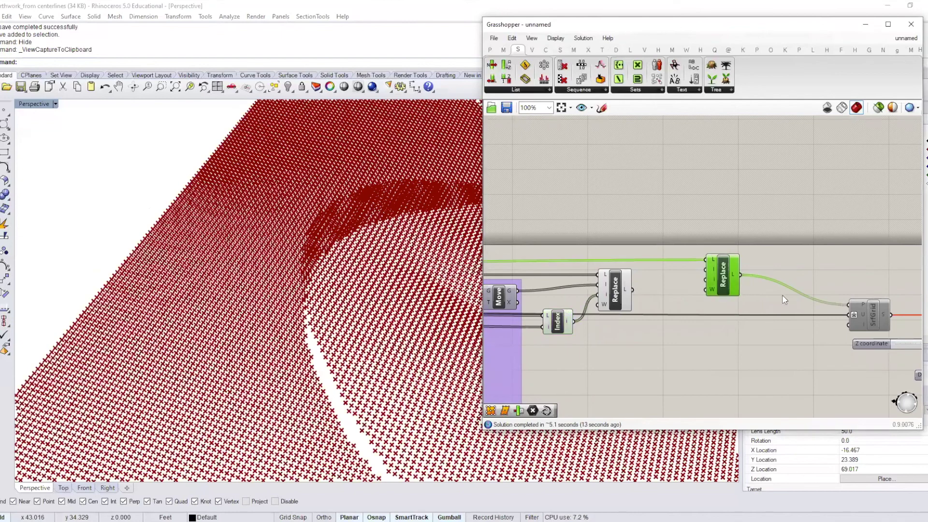
{"action": "right_click_drag", "start_coordinate": [783, 298], "coordinate": [717, 299]}
{"action": "key", "text": "Delete"}
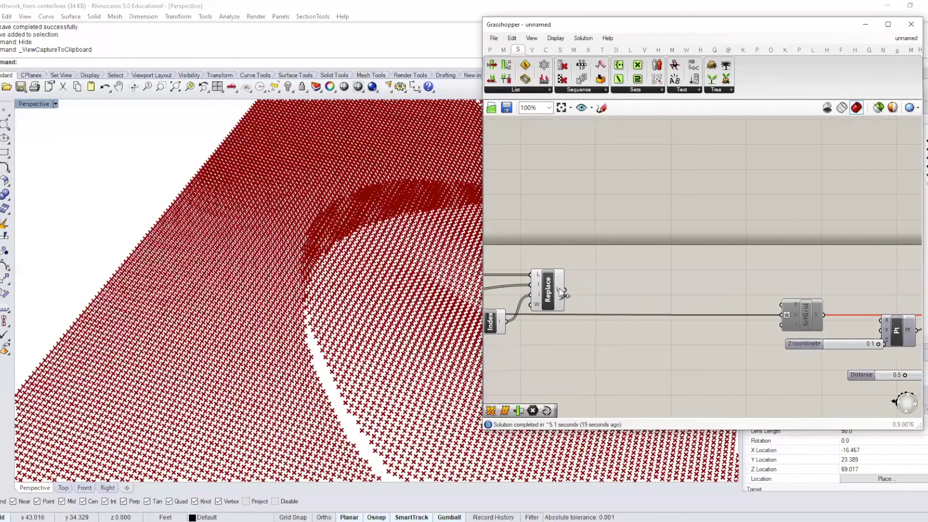
Connect the remaining Replace component's output to the P input of SrfGrid.
{"action": "left_click", "coordinate": [555, 291]}
{"action": "left_click_drag", "start_coordinate": [566, 285], "coordinate": [781, 305]}
{"action": "right_click_drag", "start_coordinate": [833, 301], "coordinate": [665, 282]}
Disable the contour components after SrfGrid: the Z coordinate and Distance sliders, Pt and Contour.
{"action": "left_click_drag", "start_coordinate": [821, 376], "coordinate": [677, 264]}
{"action": "right_click", "coordinate": [715, 261]}
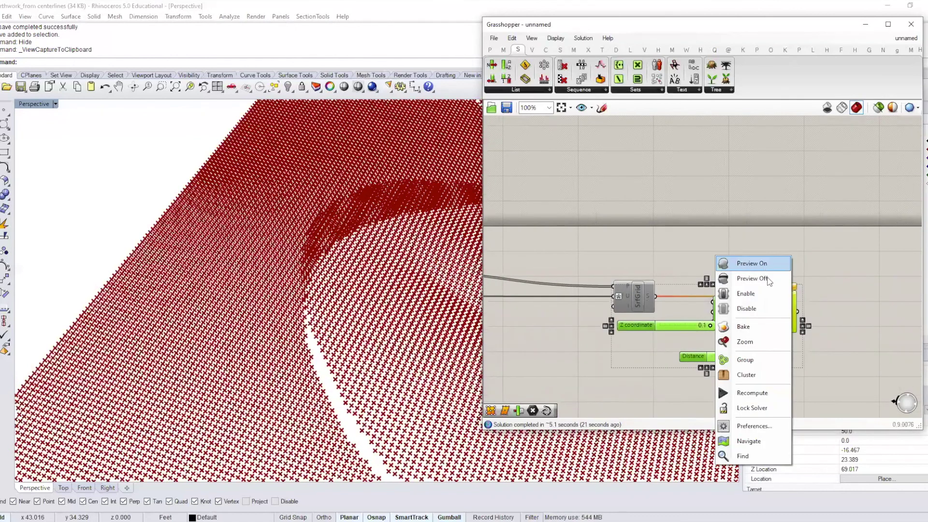
{"action": "left_click", "coordinate": [746, 308]}
Enable the SrfGrid component and turn on its preview.
{"action": "left_click", "coordinate": [639, 294]}
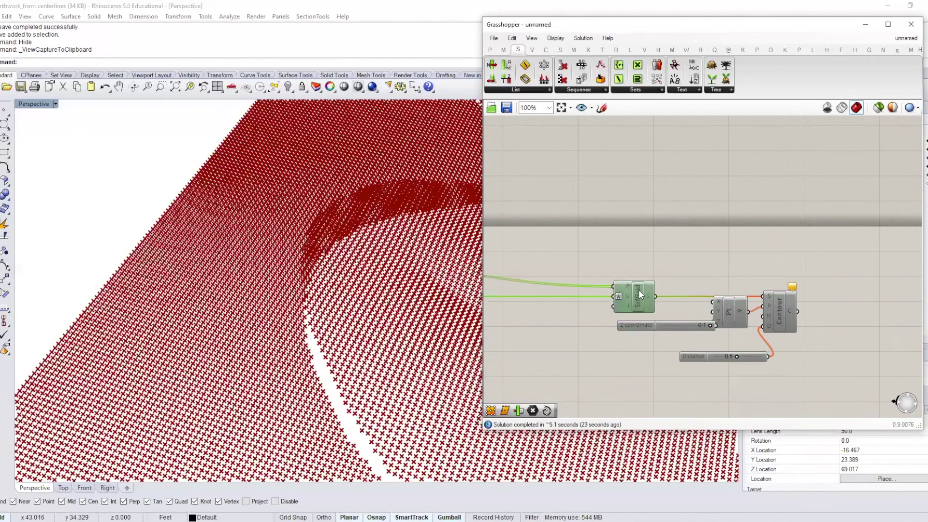
{"action": "right_click", "coordinate": [639, 294]}
{"action": "left_click", "coordinate": [662, 325]}
{"action": "right_click_drag", "start_coordinate": [625, 248], "coordinate": [765, 244]}
{"action": "right_click", "coordinate": [774, 294]}
{"action": "left_click", "coordinate": [803, 314]}
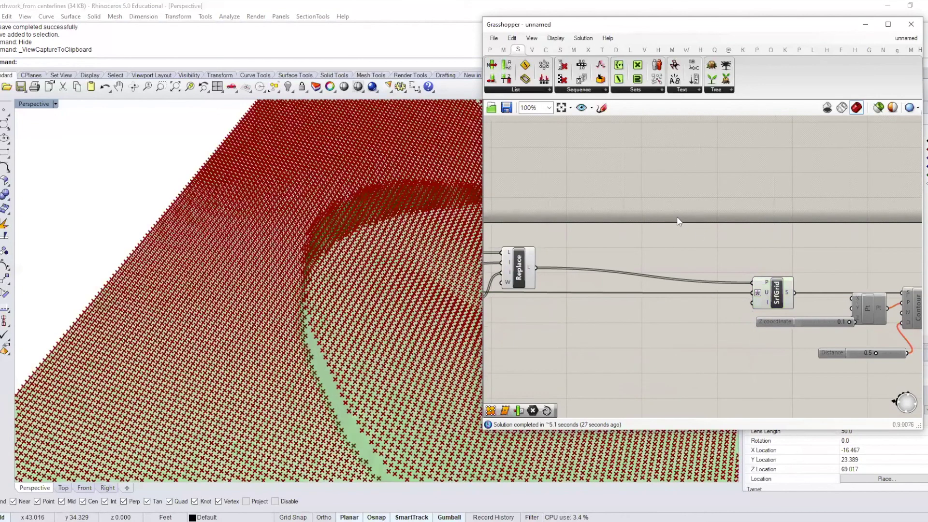
Turn off the Replace component's preview so only the surface is displayed in the Perspective view.
{"action": "left_click", "coordinate": [521, 262]}
{"action": "right_click", "coordinate": [520, 262]}
{"action": "left_click", "coordinate": [541, 284]}
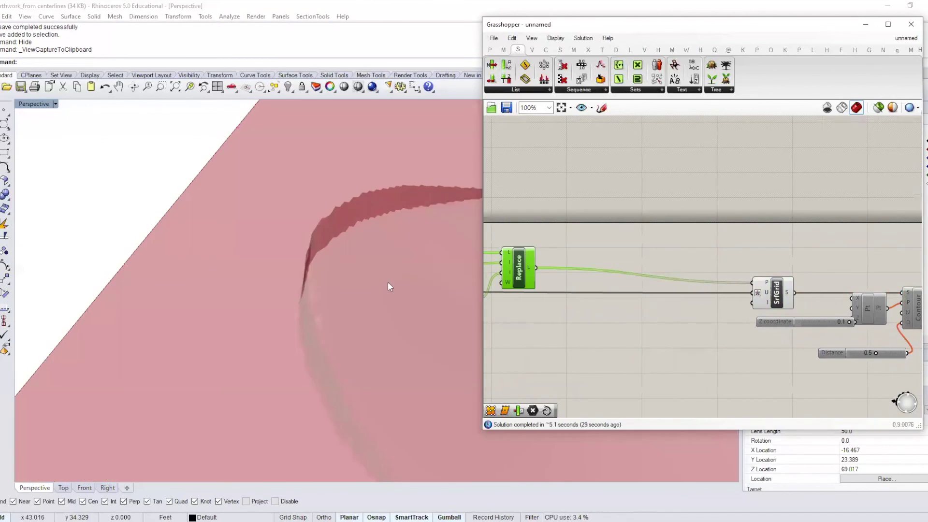
{"action": "right_click_drag", "start_coordinate": [215, 268], "coordinate": [300, 251]}
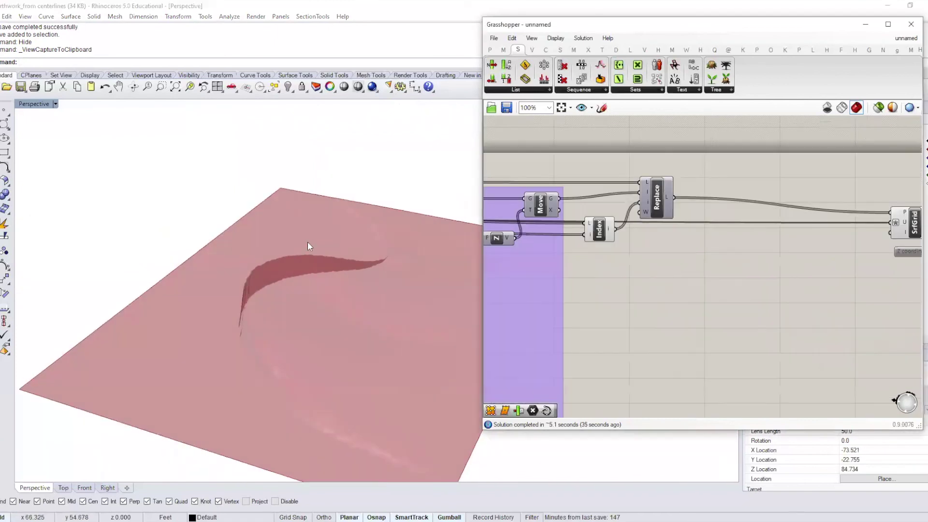
{"action": "right_click_drag", "start_coordinate": [308, 243], "coordinate": [249, 306]}
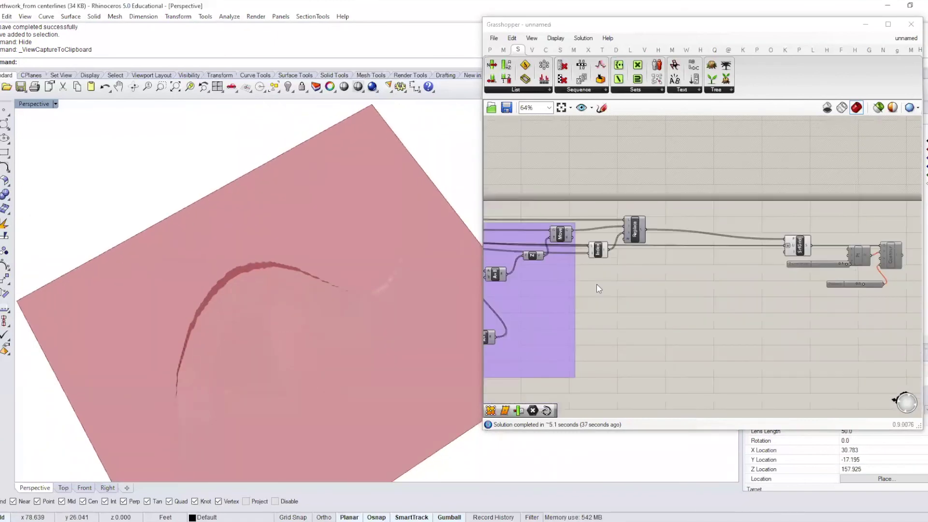
Turn on the preview of the Divide component to display the centerline's division points against the surface.
{"action": "scroll", "coordinate": [596, 284], "scroll_direction": "down", "scroll_amount": 3}
{"action": "right_click_drag", "start_coordinate": [488, 249], "coordinate": [697, 241]}
{"action": "scroll", "coordinate": [616, 245], "scroll_direction": "up", "scroll_amount": 3}
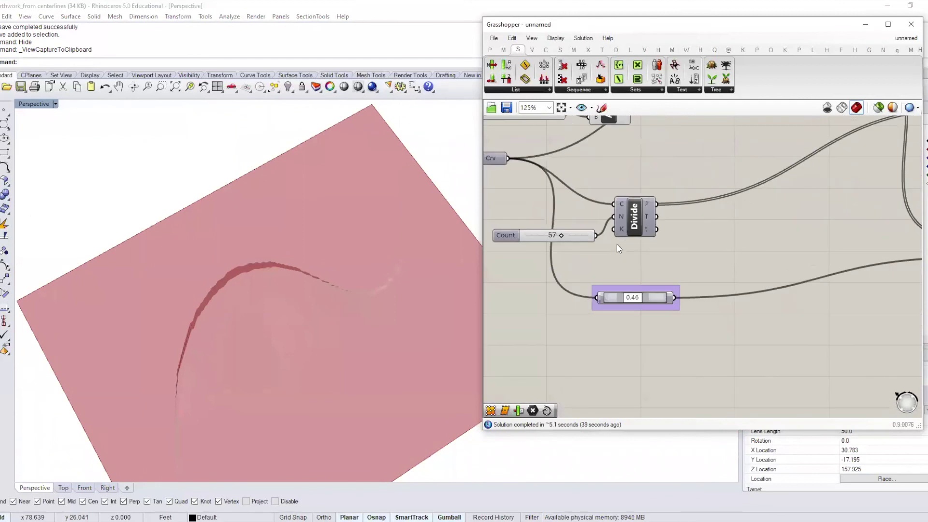
{"action": "left_click", "coordinate": [621, 234]}
{"action": "right_click", "coordinate": [621, 234]}
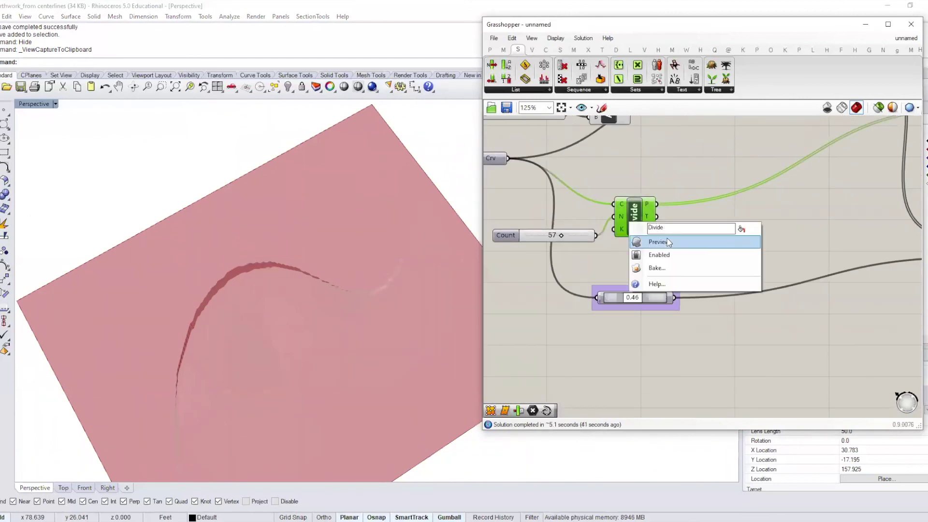
{"action": "left_click", "coordinate": [658, 242]}
{"action": "right_click_drag", "start_coordinate": [302, 251], "coordinate": [276, 166]}
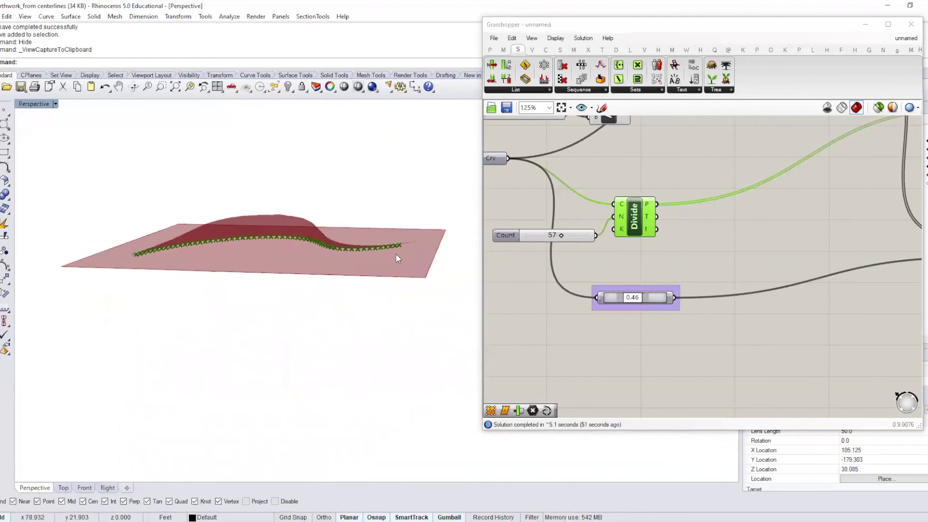
{"action": "right_click_drag", "start_coordinate": [395, 256], "coordinate": [406, 309]}
Examine the two closest-point, remap and graph mapper chains inside the purple group.
{"action": "scroll", "coordinate": [788, 219], "scroll_direction": "down", "scroll_amount": 1}
{"action": "left_click", "coordinate": [604, 243]}
{"action": "right_click_drag", "start_coordinate": [787, 218], "coordinate": [548, 241]}
{"action": "left_click", "coordinate": [513, 243]}
{"action": "left_click", "coordinate": [648, 242]}
{"action": "scroll", "coordinate": [648, 241], "scroll_direction": "down", "scroll_amount": 2}
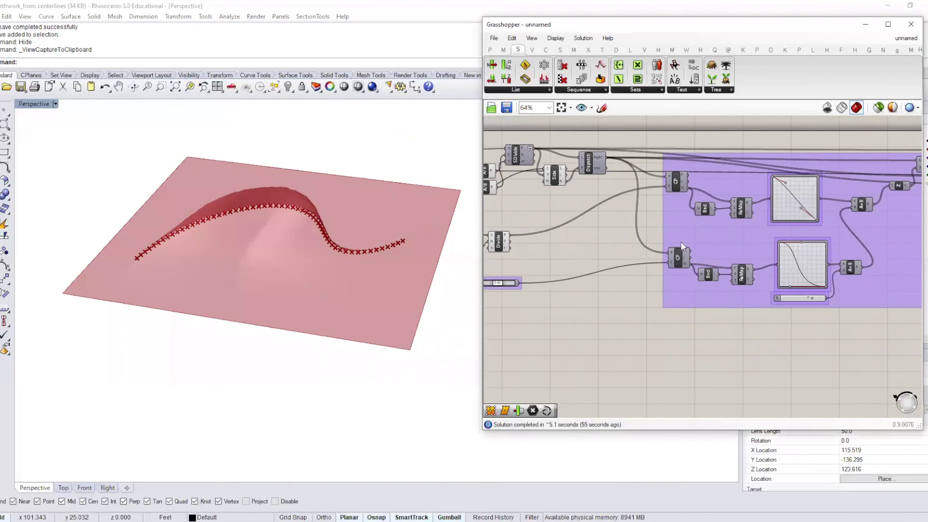
{"action": "scroll", "coordinate": [725, 303], "scroll_direction": "up", "scroll_amount": 1}
{"action": "right_click_drag", "start_coordinate": [725, 303], "coordinate": [796, 274]}
{"action": "left_click", "coordinate": [523, 228]}
{"action": "left_click", "coordinate": [640, 232]}
{"action": "right_click_drag", "start_coordinate": [783, 203], "coordinate": [699, 218]}
{"action": "right_click_drag", "start_coordinate": [810, 227], "coordinate": [724, 242]}
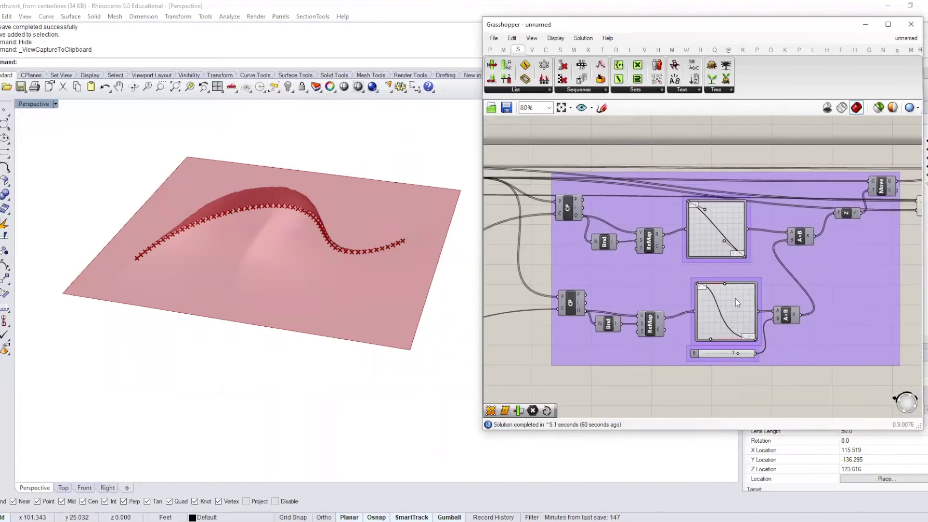
{"action": "right_click_drag", "start_coordinate": [683, 267], "coordinate": [699, 257]}
Duplicate the upper chain of Closest Point, Bounds, ReMap and Graph Mapper to the empty area below the purple group.
{"action": "left_click", "coordinate": [735, 231]}
{"action": "left_click", "coordinate": [669, 240], "text": "shift"}
{"action": "left_click", "coordinate": [623, 238], "text": "shift"}
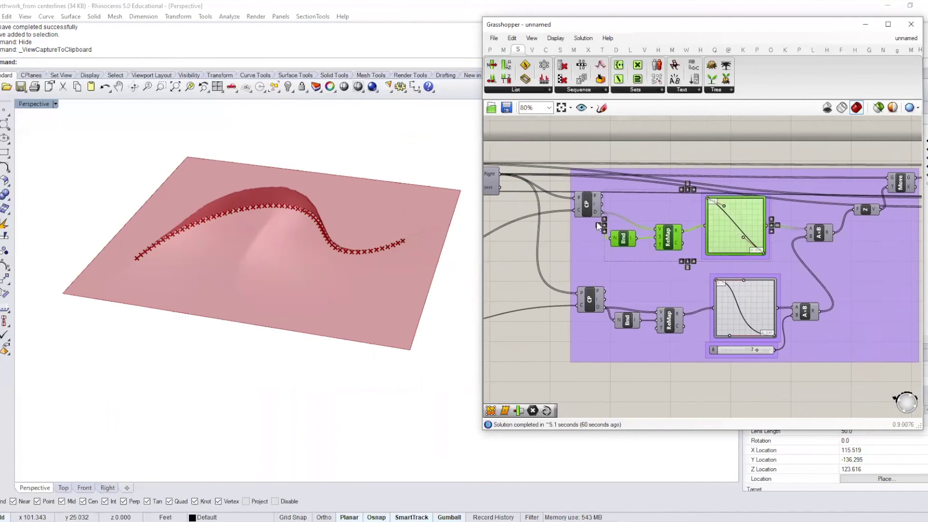
{"action": "left_click", "coordinate": [588, 203], "text": "shift"}
{"action": "scroll", "coordinate": [720, 227], "scroll_direction": "down", "scroll_amount": 1}
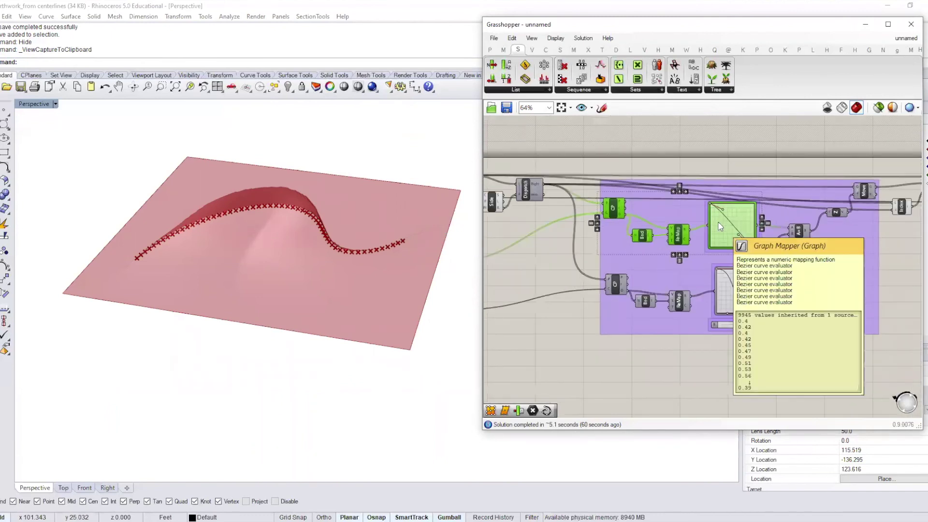
{"action": "left_click_drag", "start_coordinate": [735, 225], "coordinate": [737, 403], "text": "alt"}
{"action": "right_click_drag", "start_coordinate": [605, 355], "coordinate": [676, 321]}
{"action": "left_click", "coordinate": [722, 314]}
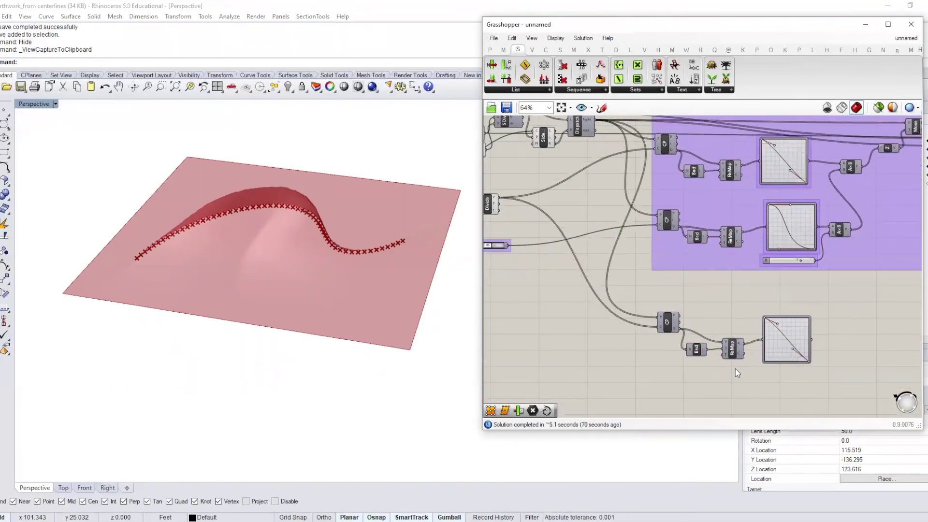
Delete the copied Closest Point component below the purple group.
{"action": "right_click_drag", "start_coordinate": [625, 282], "coordinate": [714, 297]}
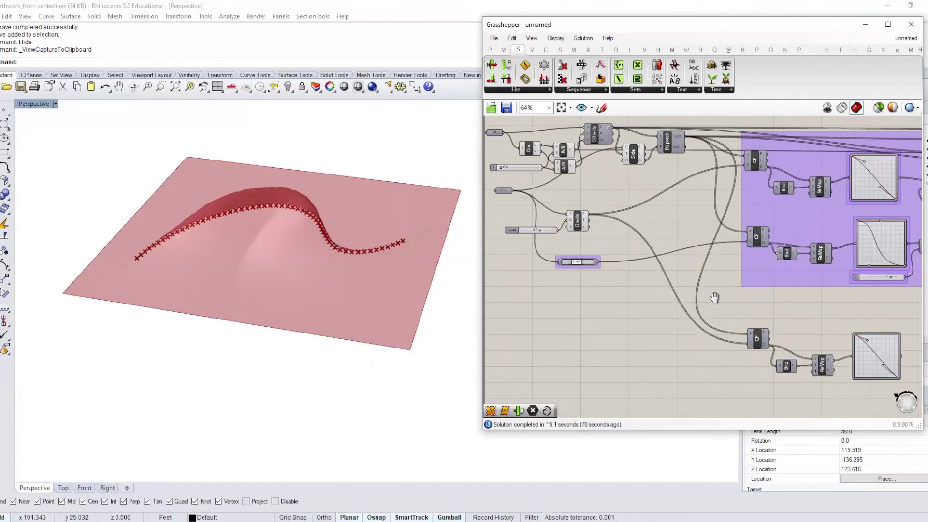
{"action": "scroll", "coordinate": [666, 299], "scroll_direction": "up", "scroll_amount": 1}
{"action": "right_click_drag", "start_coordinate": [628, 283], "coordinate": [573, 271]}
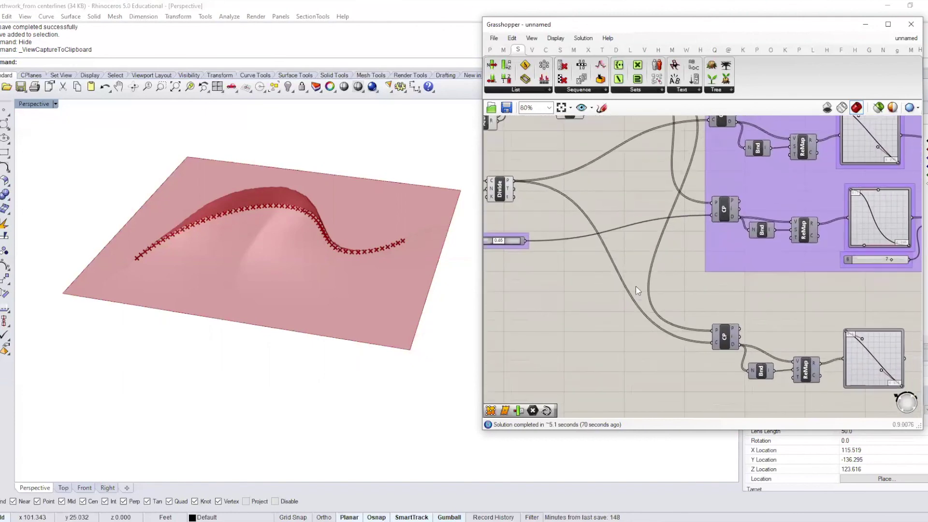
{"action": "left_click", "coordinate": [728, 340]}
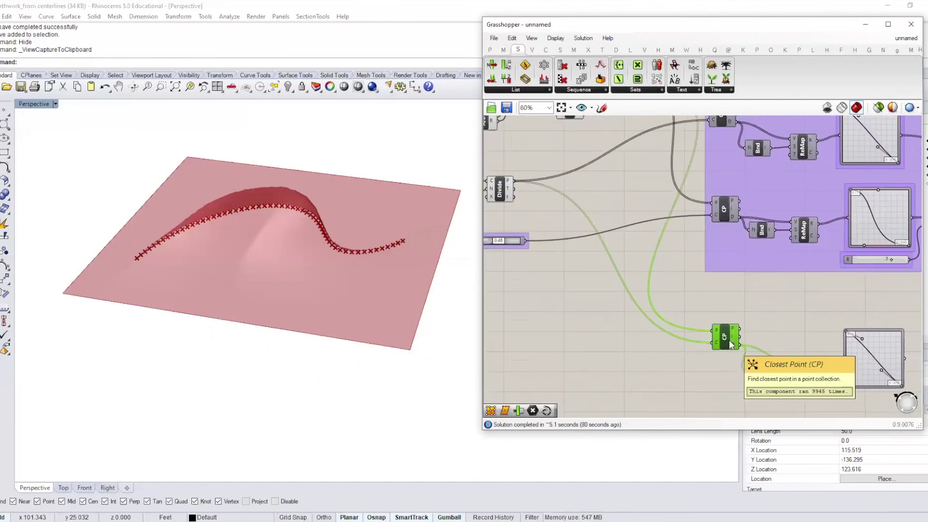
{"action": "key", "text": "Delete"}
{"action": "right_click_drag", "start_coordinate": [707, 328], "coordinate": [742, 317]}
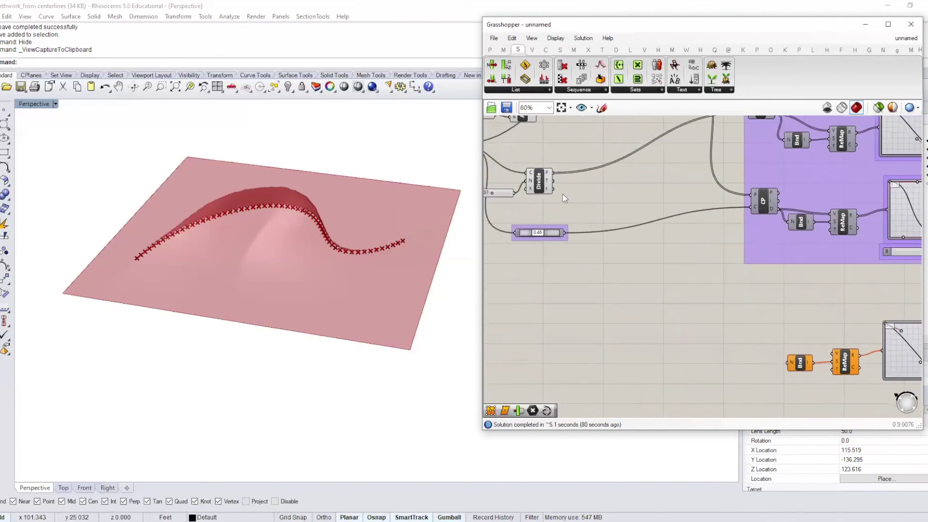
Delete the copied Bounds and ReMap components, keeping only the copied Graph Mapper.
{"action": "mouse_move", "coordinate": [546, 175]}
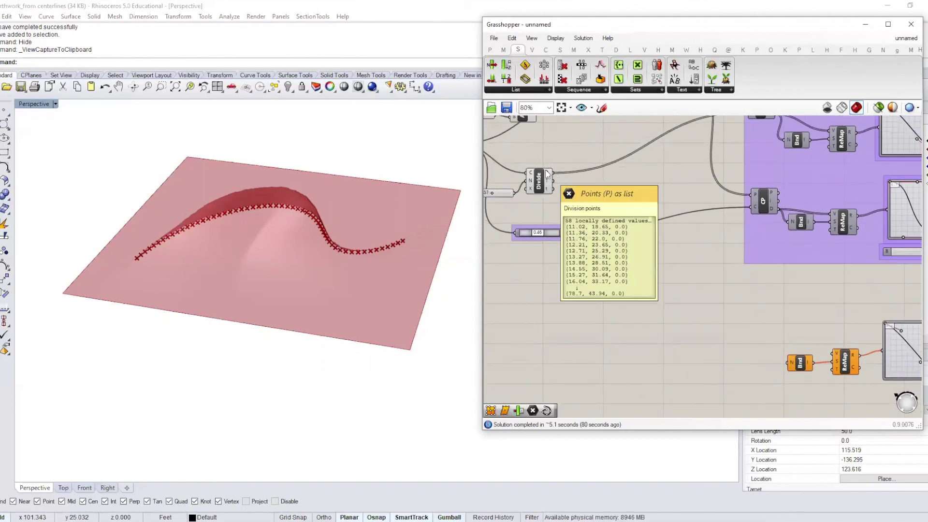
{"action": "right_click_drag", "start_coordinate": [660, 245], "coordinate": [627, 260]}
{"action": "right_click_drag", "start_coordinate": [737, 334], "coordinate": [725, 315]}
{"action": "left_click_drag", "start_coordinate": [795, 379], "coordinate": [722, 318]}
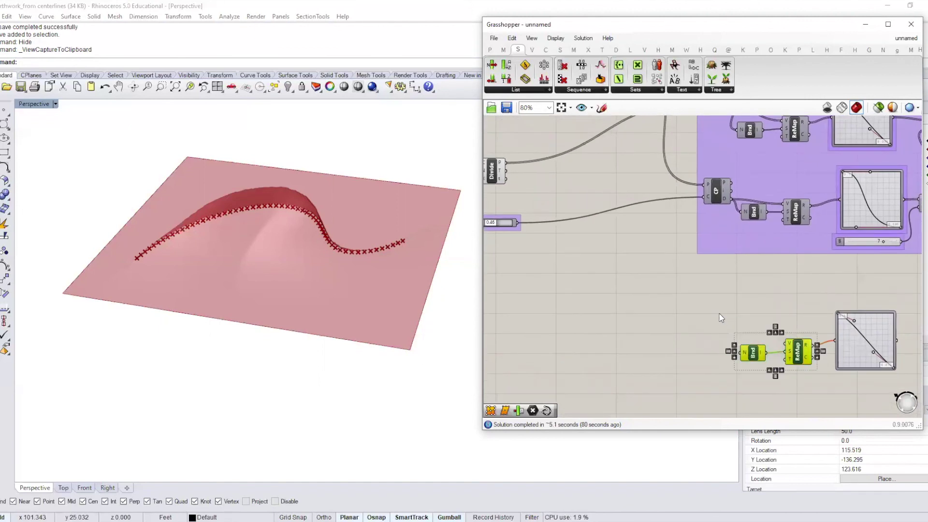
Place a Range component from the Sequence group in the empty area below the Divide component.
{"action": "right_click_drag", "start_coordinate": [634, 260], "coordinate": [787, 303]}
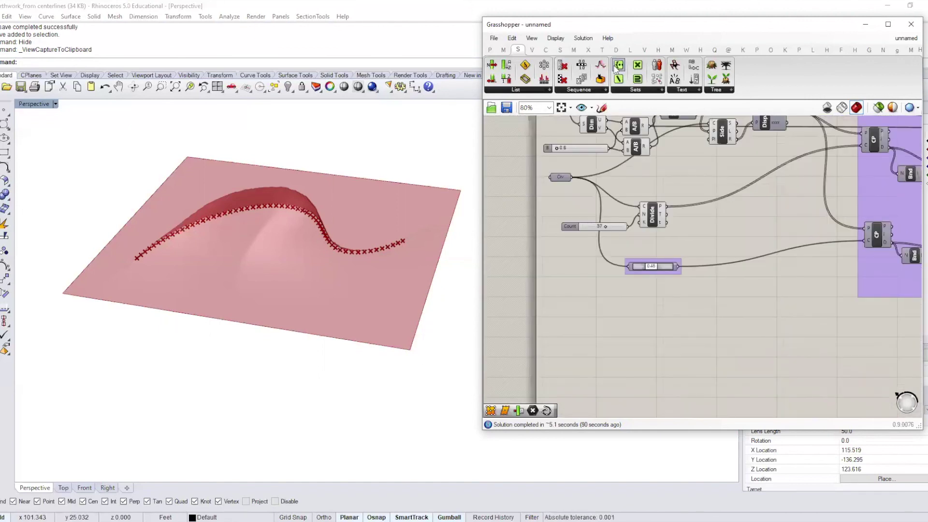
{"action": "right_click_drag", "start_coordinate": [793, 294], "coordinate": [688, 289]}
{"action": "right_click_drag", "start_coordinate": [721, 209], "coordinate": [780, 214]}
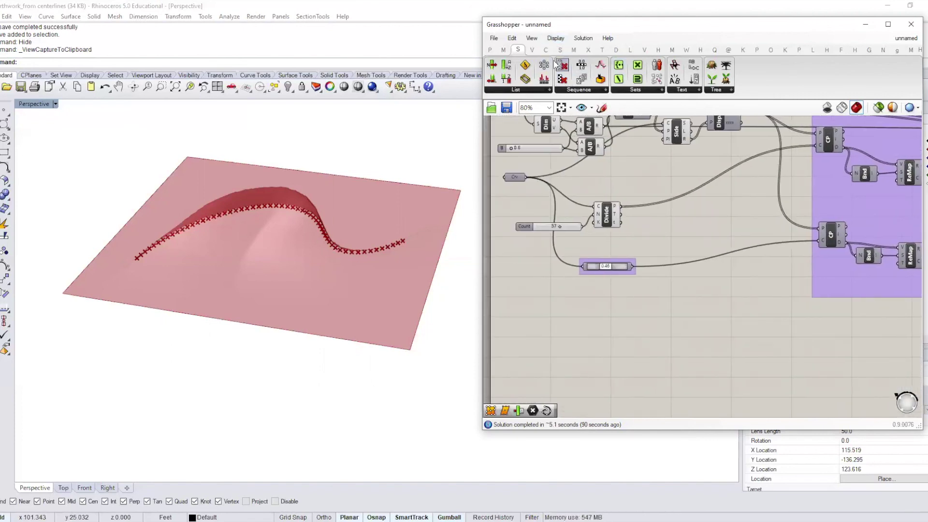
{"action": "left_click_drag", "start_coordinate": [579, 66], "coordinate": [689, 316]}
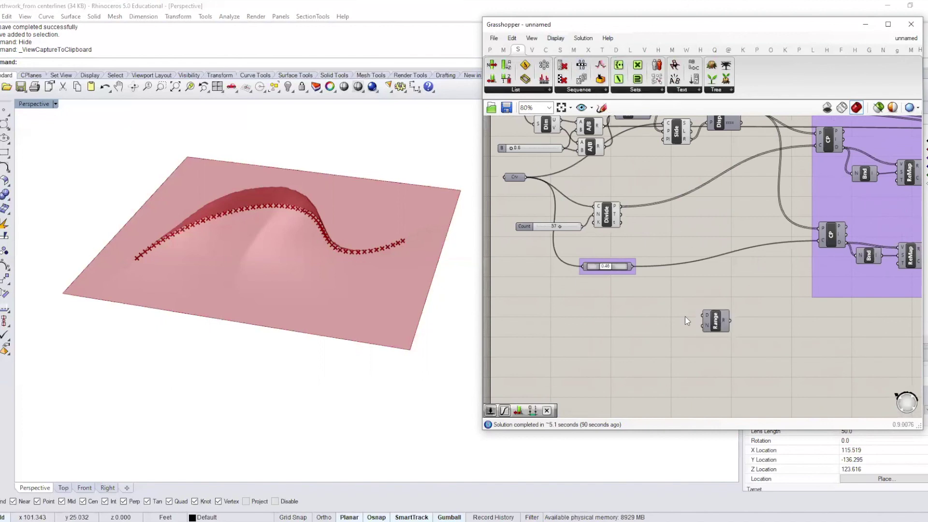
{"action": "scroll", "coordinate": [691, 314], "scroll_direction": "up", "scroll_amount": 1}
{"action": "mouse_move", "coordinate": [711, 317]}
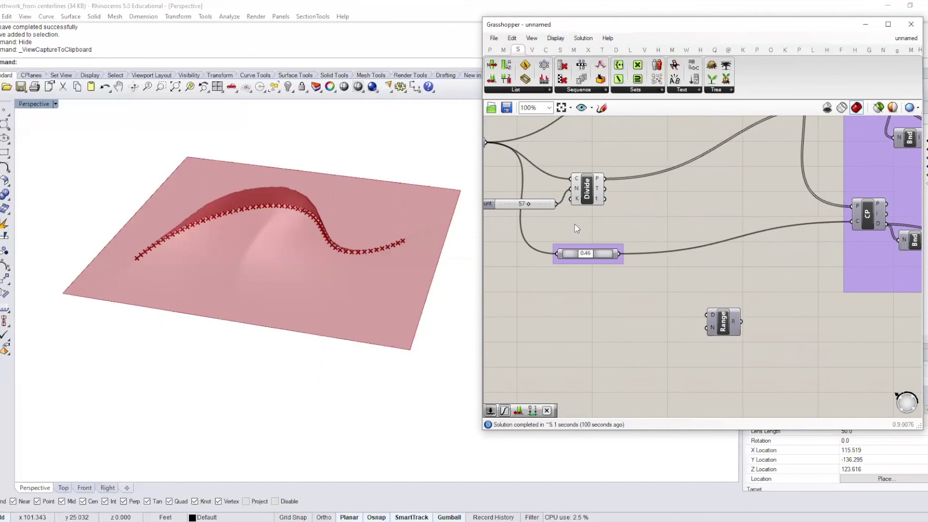
Connect the Count slider to the Range component's N input and compare the Divide and Range output lists.
{"action": "left_click_drag", "start_coordinate": [553, 202], "coordinate": [709, 327]}
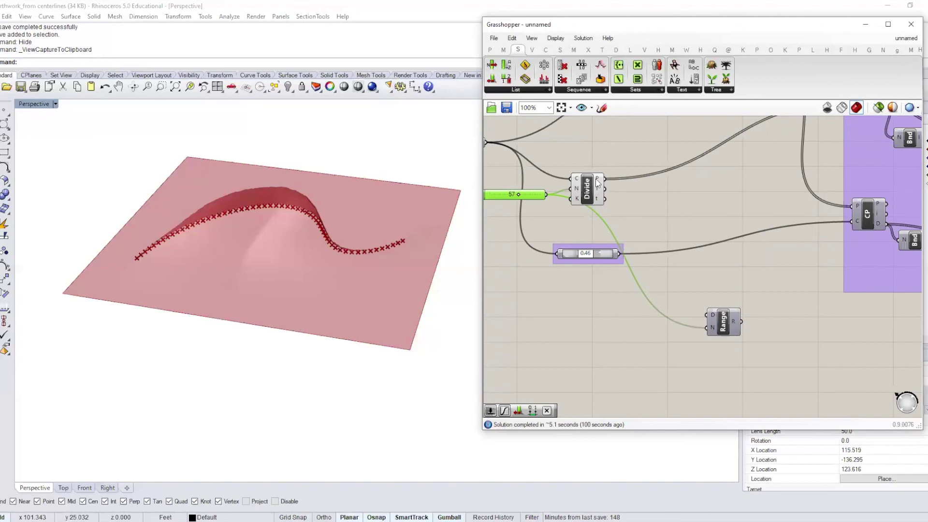
{"action": "mouse_move", "coordinate": [598, 181]}
{"action": "mouse_move", "coordinate": [735, 321]}
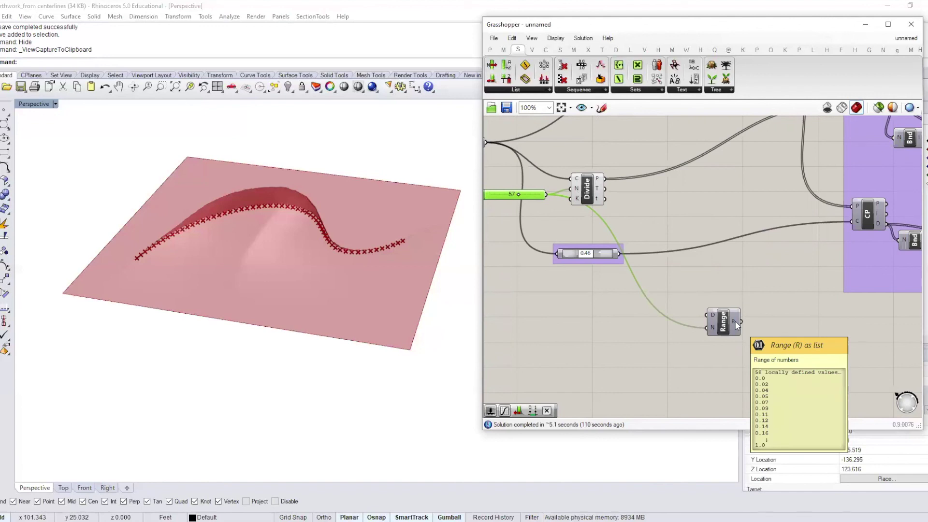
Move the Range component next to the copied Graph Mapper and connect its R output to the mapper's input.
{"action": "right_click_drag", "start_coordinate": [719, 305], "coordinate": [630, 228]}
{"action": "left_click_drag", "start_coordinate": [633, 244], "coordinate": [777, 321]}
{"action": "right_click_drag", "start_coordinate": [743, 314], "coordinate": [555, 296]}
{"action": "left_click_drag", "start_coordinate": [605, 311], "coordinate": [673, 312]}
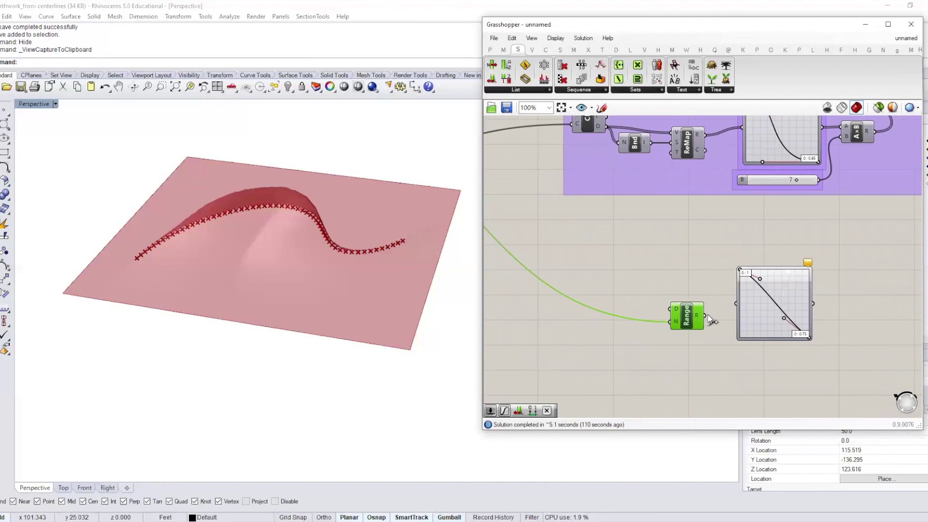
{"action": "mouse_move", "coordinate": [703, 316]}
{"action": "left_mouse_down"}
{"action": "mouse_move", "coordinate": [738, 309]}
{"action": "mouse_move", "coordinate": [699, 306]}
{"action": "left_mouse_up"}
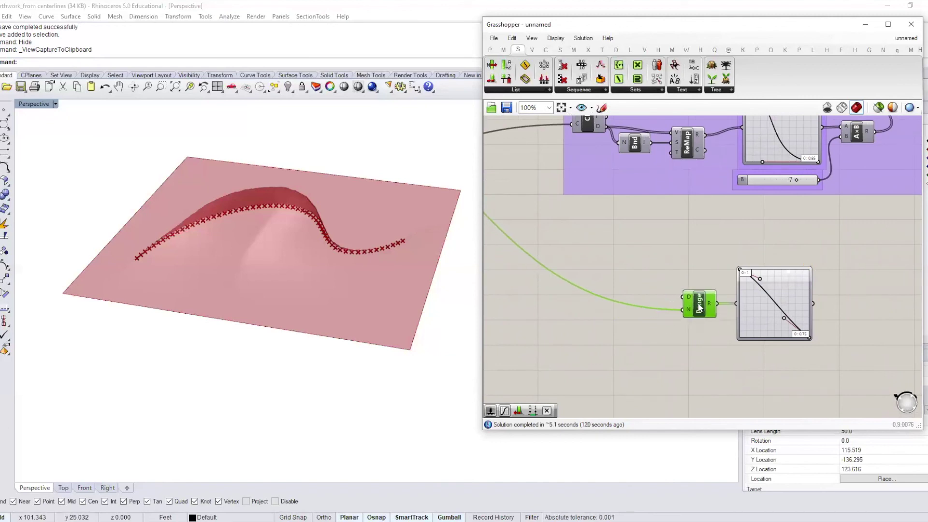
Place a Move component in the empty area beside the copied Graph Mapper.
{"action": "scroll", "coordinate": [727, 311], "scroll_direction": "down", "scroll_amount": 1}
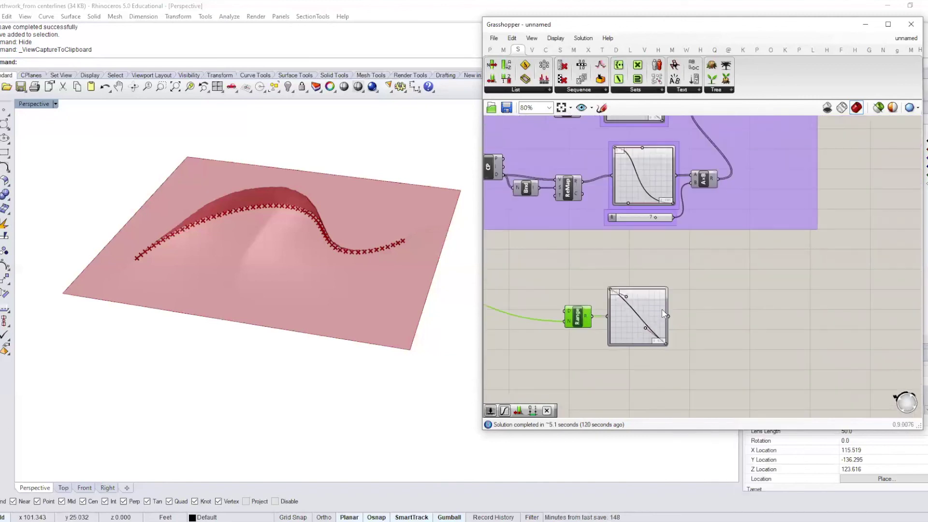
{"action": "scroll", "coordinate": [663, 311], "scroll_direction": "down", "scroll_amount": 1}
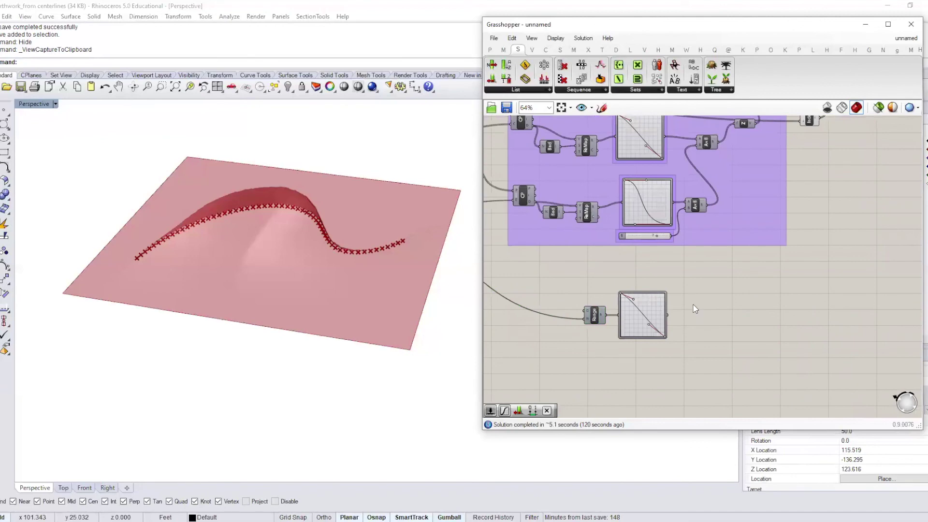
{"action": "double_click", "coordinate": [695, 309]}
{"action": "type", "text": "move"}
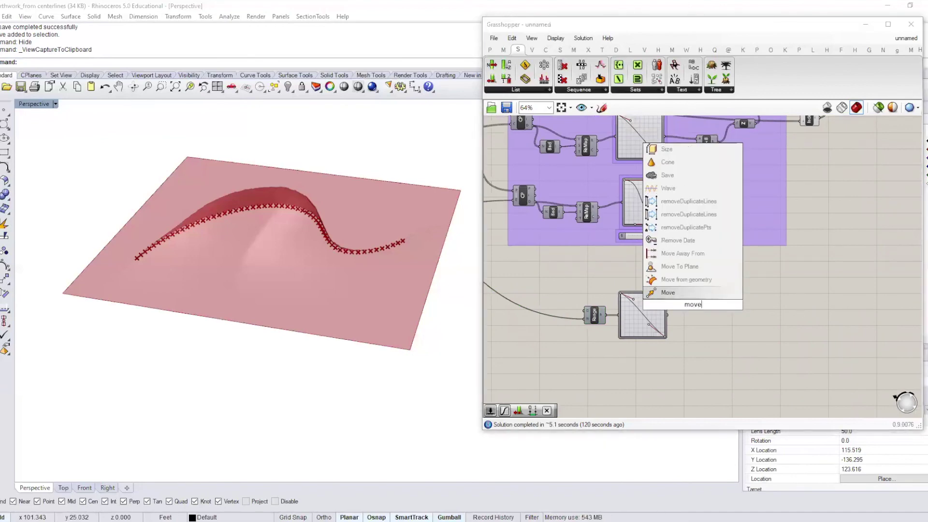
{"action": "key", "text": "Return"}
Connect the Divide component's P output to the Move component's G input and shift Move up and away from the copied mapper.
{"action": "scroll", "coordinate": [614, 261], "scroll_direction": "up", "scroll_amount": 2}
{"action": "right_click_drag", "start_coordinate": [617, 262], "coordinate": [771, 289]}
{"action": "scroll", "coordinate": [773, 288], "scroll_direction": "down", "scroll_amount": 2}
{"action": "right_click_drag", "start_coordinate": [561, 217], "coordinate": [630, 227]}
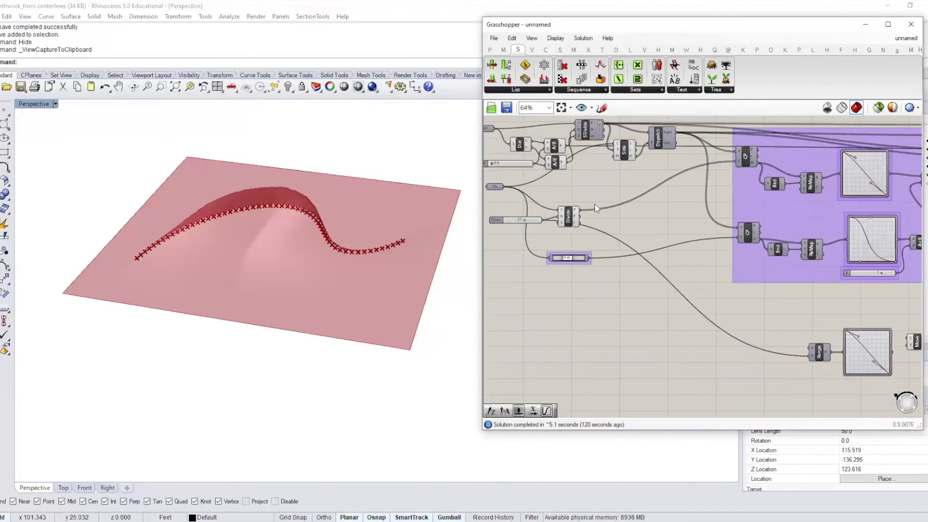
{"action": "scroll", "coordinate": [630, 227], "scroll_direction": "up", "scroll_amount": 1}
{"action": "left_click_drag", "start_coordinate": [585, 212], "coordinate": [886, 370]}
{"action": "scroll", "coordinate": [669, 274], "scroll_direction": "up", "scroll_amount": 2}
{"action": "left_click_drag", "start_coordinate": [696, 285], "coordinate": [768, 246]}
Add a Unit Z component between the copied Graph Mapper and Move, wiring the mapper into F and V into Move's T input.
{"action": "double_click", "coordinate": [717, 305]}
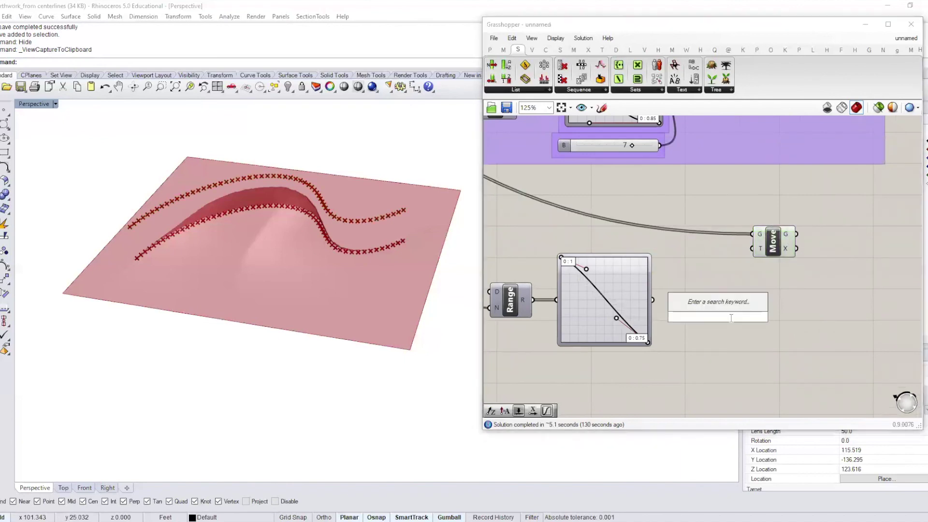
{"action": "type", "text": "z"}
{"action": "key", "text": "Return"}
{"action": "left_click_drag", "start_coordinate": [653, 301], "coordinate": [728, 295]}
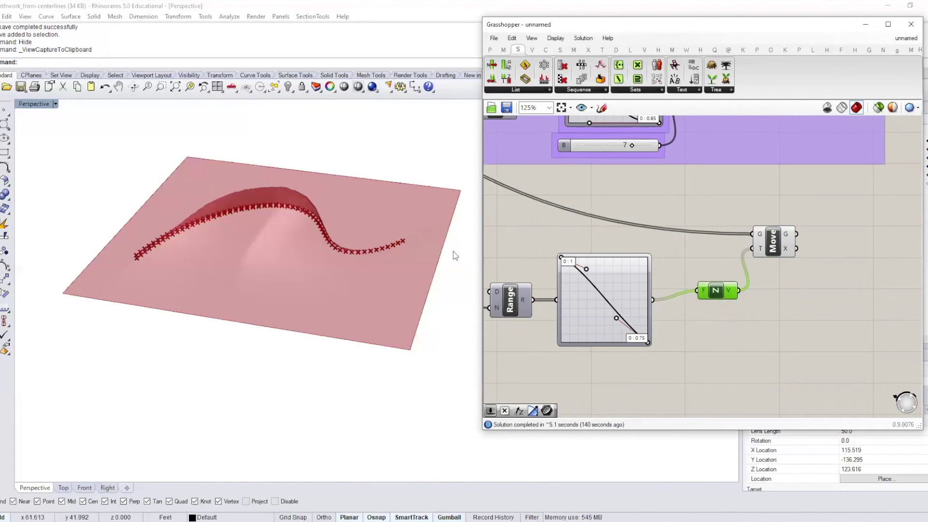
{"action": "right_click_drag", "start_coordinate": [453, 254], "coordinate": [459, 290]}
Copy the lower multiplication component and its B slider beneath the new mapper, and shift Unit Z and Move over to make room.
{"action": "scroll", "coordinate": [681, 206], "scroll_direction": "down", "scroll_amount": 2}
{"action": "right_click_drag", "start_coordinate": [679, 169], "coordinate": [667, 215]}
{"action": "left_click", "coordinate": [684, 178]}
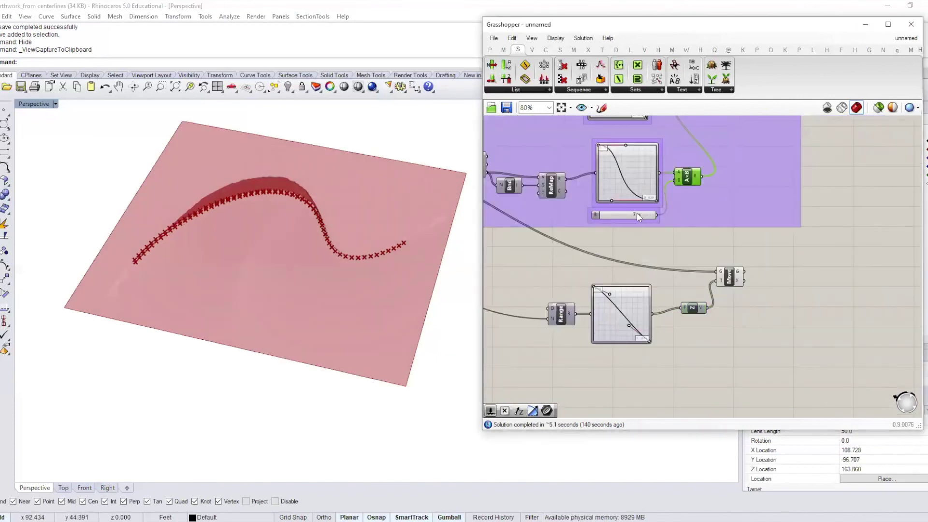
{"action": "left_click", "coordinate": [610, 213], "text": "shift"}
{"action": "left_click_drag", "start_coordinate": [691, 182], "coordinate": [680, 344]}
{"action": "left_click", "coordinate": [738, 337]}
{"action": "scroll", "coordinate": [739, 336], "scroll_direction": "up", "scroll_amount": 2}
{"action": "left_click_drag", "start_coordinate": [767, 309], "coordinate": [666, 227]}
{"action": "left_click_drag", "start_coordinate": [717, 251], "coordinate": [774, 256]}
{"action": "left_click", "coordinate": [697, 346]}
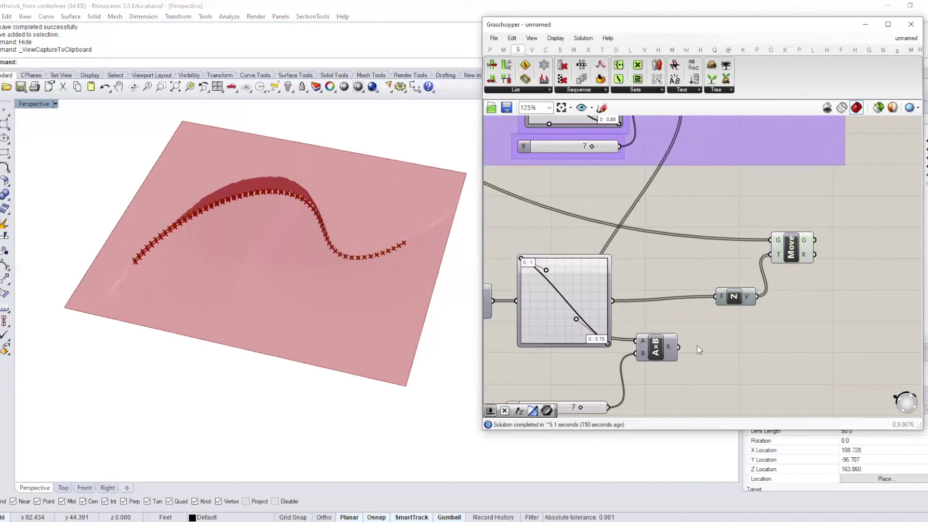
Insert the copied multiplication between the new Graph Mapper and Unit Z, with the mapper into A and the result into F.
{"action": "left_click_drag", "start_coordinate": [655, 352], "coordinate": [690, 330]}
{"action": "left_click_drag", "start_coordinate": [614, 299], "coordinate": [670, 318]}
{"action": "left_click_drag", "start_coordinate": [692, 323], "coordinate": [666, 315]}
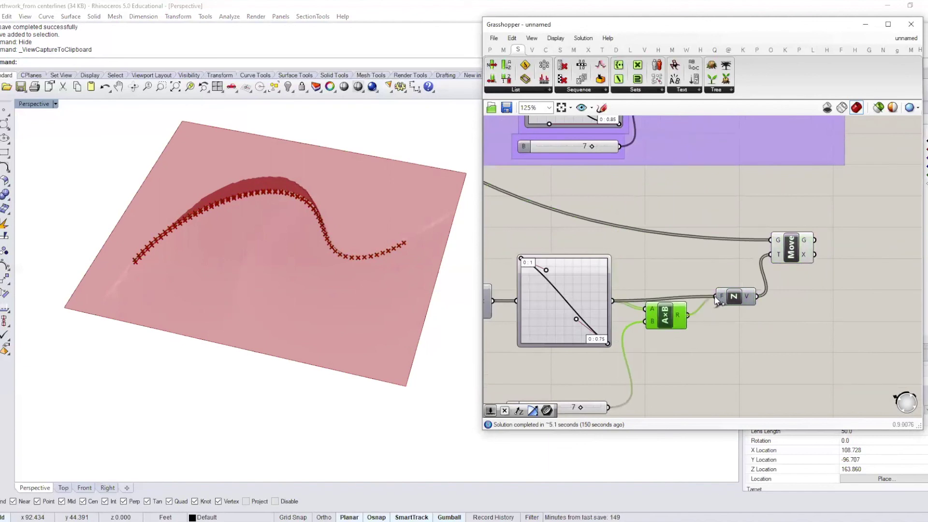
{"action": "right_click_drag", "start_coordinate": [199, 298], "coordinate": [349, 253]}
{"action": "right_click_drag", "start_coordinate": [591, 295], "coordinate": [659, 245]}
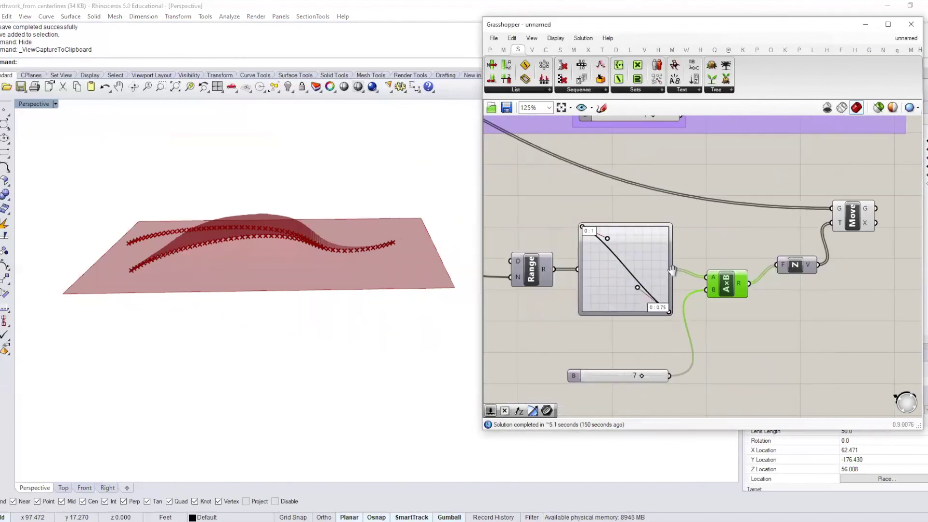
{"action": "scroll", "coordinate": [709, 281], "scroll_direction": "down", "scroll_amount": 3}
{"action": "left_click", "coordinate": [642, 295]}
{"action": "scroll", "coordinate": [694, 294], "scroll_direction": "up", "scroll_amount": 3}
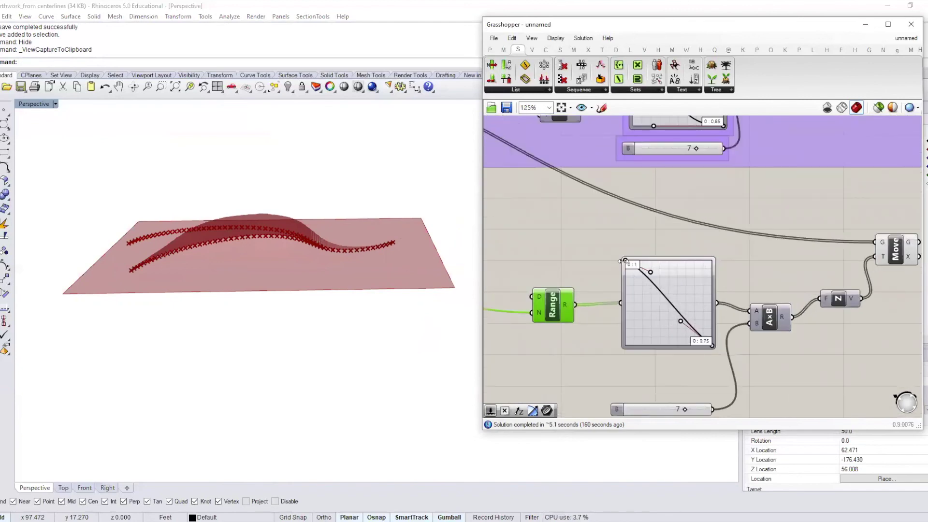
Copy the lower Curve Closest Point component below the purple group and connect the Divide component's P output to its P input.
{"action": "scroll", "coordinate": [696, 263], "scroll_direction": "down", "scroll_amount": 2}
{"action": "right_click_drag", "start_coordinate": [641, 247], "coordinate": [729, 306]}
{"action": "right_click_drag", "start_coordinate": [706, 222], "coordinate": [739, 268]}
{"action": "right_click_drag", "start_coordinate": [673, 273], "coordinate": [785, 265]}
{"action": "right_click_drag", "start_coordinate": [681, 289], "coordinate": [649, 263]}
{"action": "left_click", "coordinate": [734, 208]}
{"action": "key", "text": "ctrl+c"}
{"action": "key", "text": "ctrl+v"}
{"action": "left_click_drag", "start_coordinate": [731, 244], "coordinate": [722, 333]}
{"action": "left_click", "coordinate": [685, 265]}
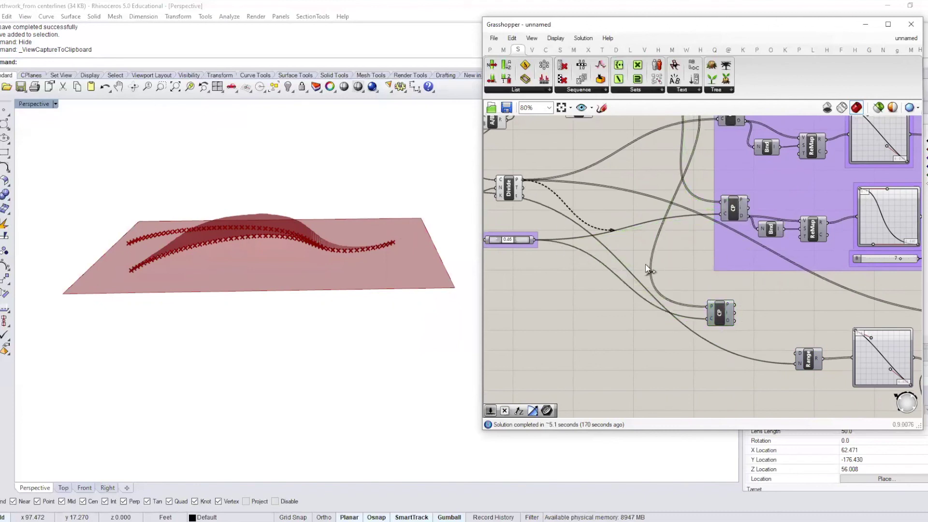
{"action": "left_click_drag", "start_coordinate": [718, 315], "coordinate": [725, 296]}
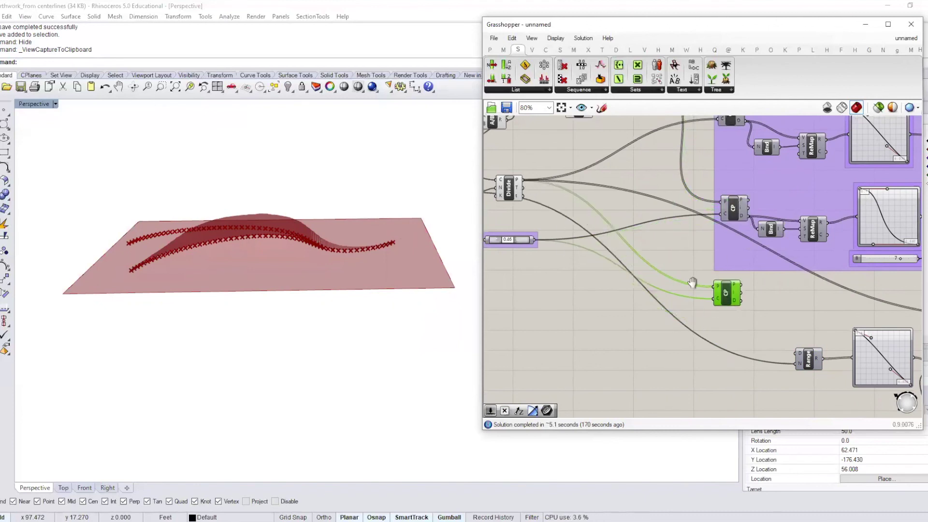
Delete the Range component and position the copied Curve Closest Point component in line with the new Graph Mapper.
{"action": "right_click_drag", "start_coordinate": [691, 283], "coordinate": [602, 255]}
{"action": "left_click_drag", "start_coordinate": [635, 265], "coordinate": [646, 289]}
{"action": "left_click", "coordinate": [723, 335]}
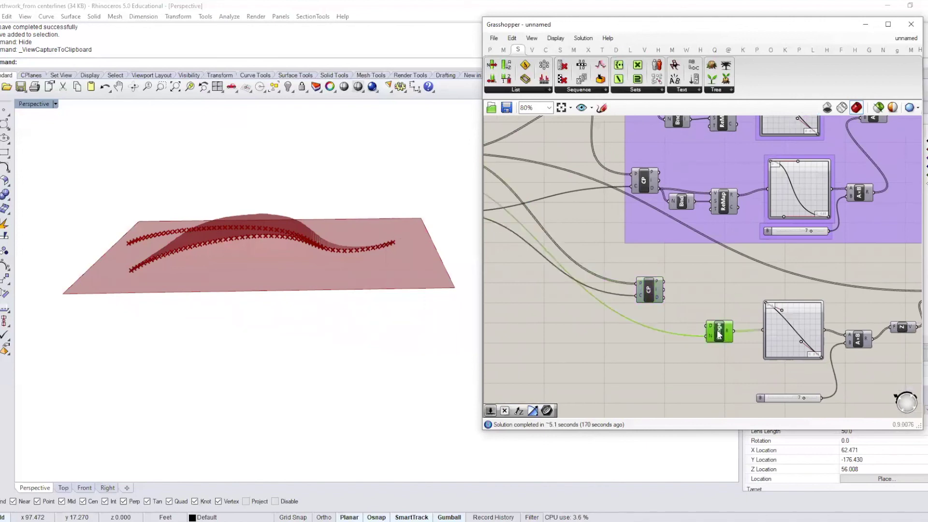
{"action": "key", "text": "Delete"}
{"action": "right_click_drag", "start_coordinate": [669, 282], "coordinate": [618, 294]}
{"action": "left_click_drag", "start_coordinate": [608, 298], "coordinate": [594, 320]}
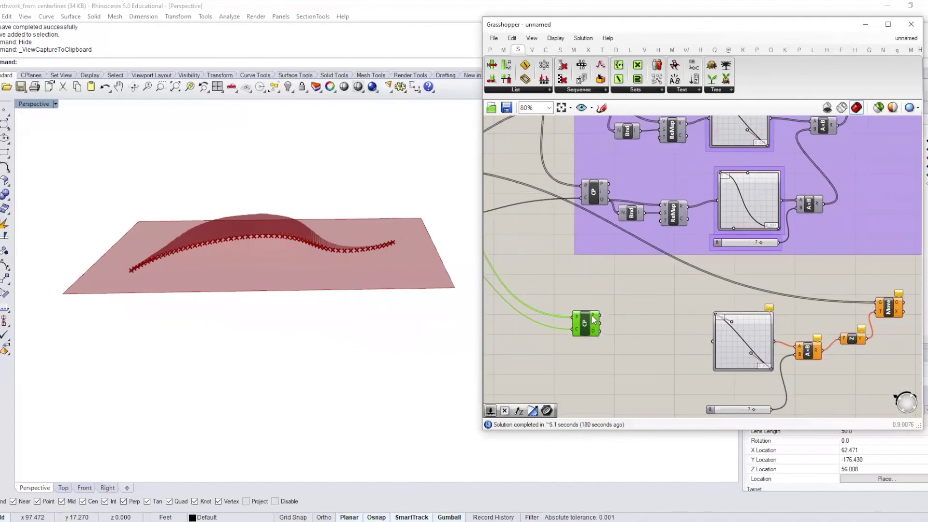
Place Bounds and Remap Numbers components between the copied Curve Closest Point and the new Graph Mapper.
{"action": "left_click", "coordinate": [504, 50]}
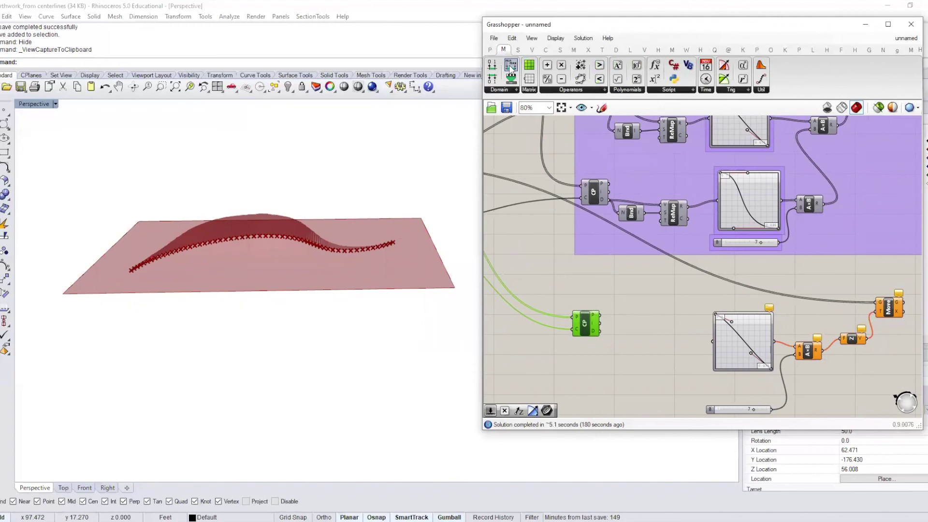
{"action": "left_click_drag", "start_coordinate": [621, 357], "coordinate": [612, 344]}
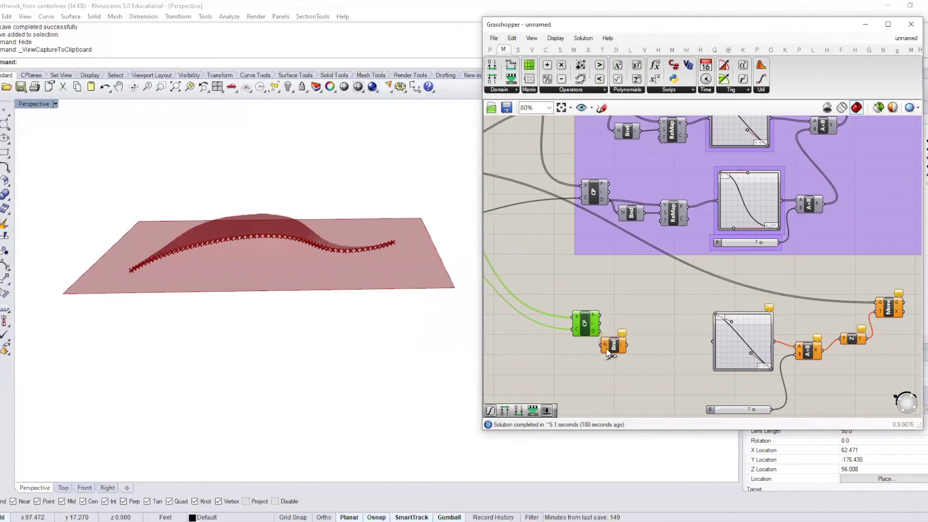
{"action": "left_click_drag", "start_coordinate": [642, 294], "coordinate": [679, 340]}
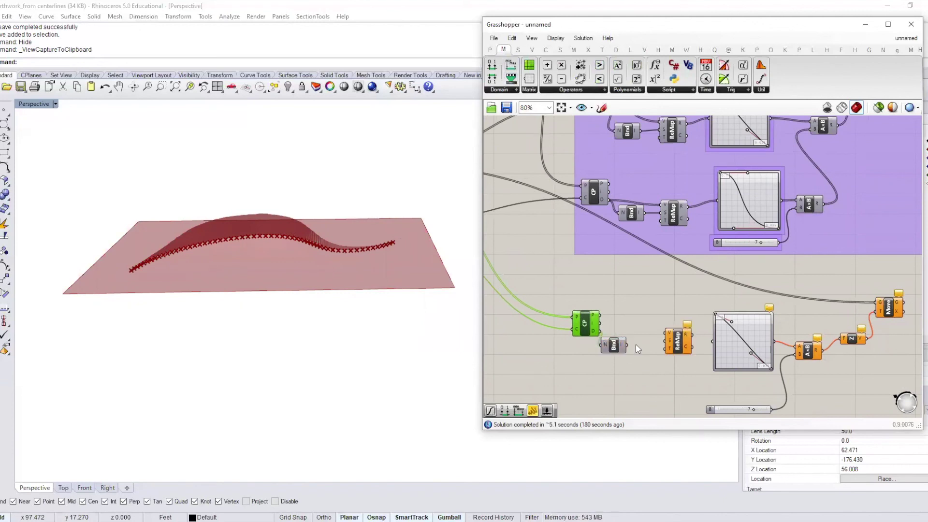
Wire Closest Point's D output into Bounds and ReMap's V, Bounds into ReMap's S, and ReMap's R into the new Graph Mapper.
{"action": "scroll", "coordinate": [613, 346], "scroll_direction": "up", "scroll_amount": 2}
{"action": "left_click_drag", "start_coordinate": [577, 320], "coordinate": [695, 325]}
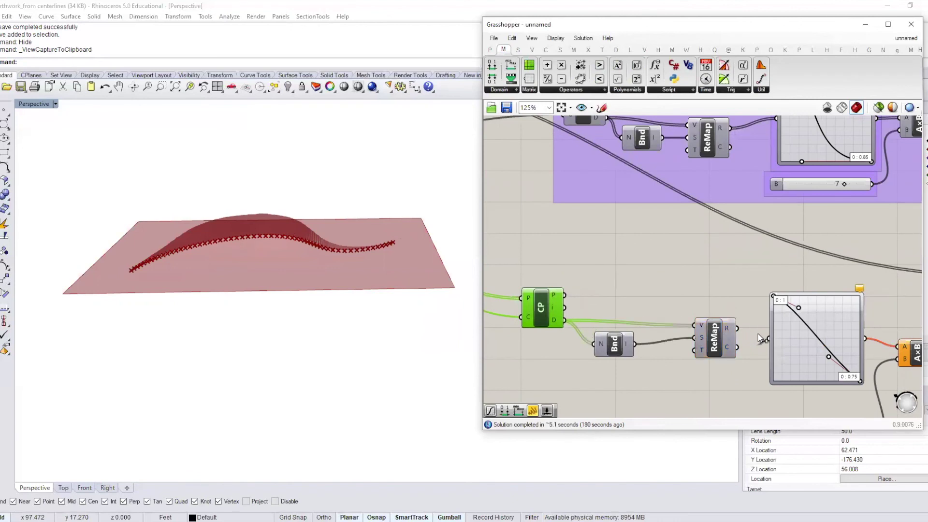
{"action": "right_click_drag", "start_coordinate": [405, 260], "coordinate": [321, 289]}
{"action": "right_click_drag", "start_coordinate": [595, 300], "coordinate": [439, 261]}
{"action": "right_click_drag", "start_coordinate": [375, 289], "coordinate": [230, 236]}
Reshape the new mapper's Bezier graph into a convex curve, moving the first handle to mid-width at maximum height and the second outward.
{"action": "scroll", "coordinate": [230, 237], "scroll_direction": "up", "scroll_amount": 7}
{"action": "right_click_drag", "start_coordinate": [314, 265], "coordinate": [343, 239]}
{"action": "left_click_drag", "start_coordinate": [642, 271], "coordinate": [665, 257]}
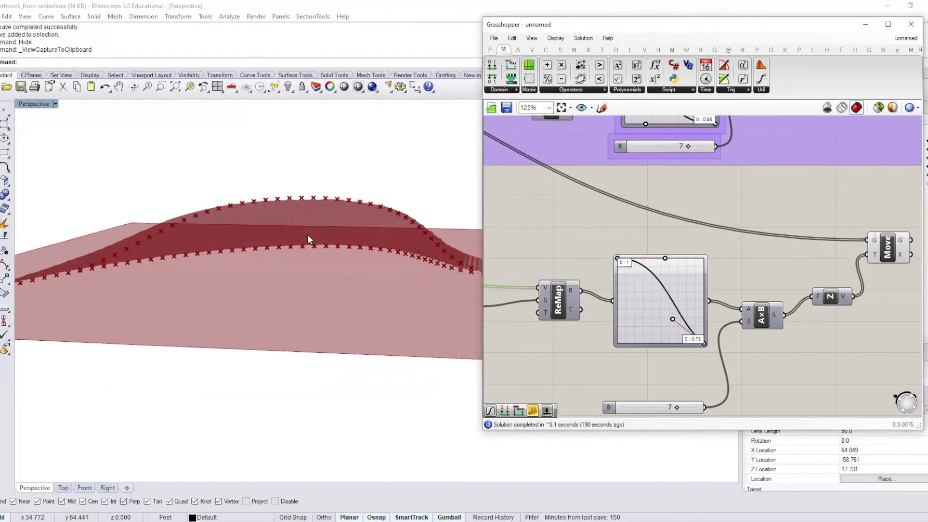
{"action": "right_click_drag", "start_coordinate": [308, 239], "coordinate": [367, 226]}
{"action": "left_click_drag", "start_coordinate": [672, 320], "coordinate": [685, 310]}
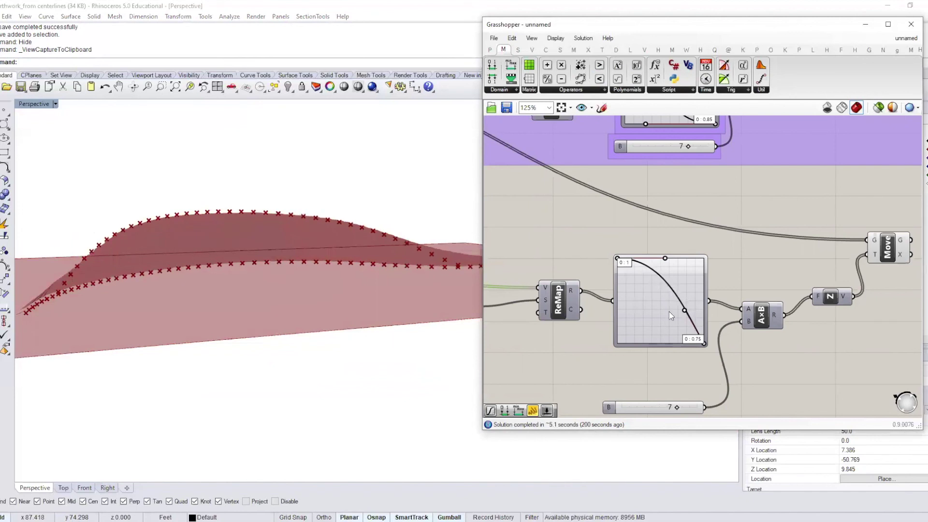
{"action": "right_click_drag", "start_coordinate": [669, 310], "coordinate": [650, 313]}
{"action": "right_click_drag", "start_coordinate": [257, 283], "coordinate": [319, 294]}
Examine how the points driven by the new lower component chain line up with the earthwork surface.
{"action": "scroll", "coordinate": [666, 263], "scroll_direction": "down", "scroll_amount": 2}
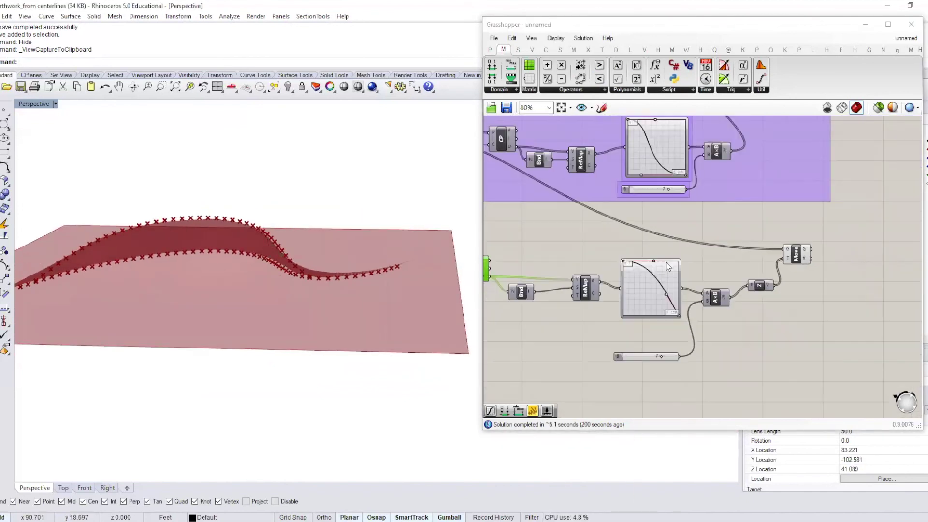
{"action": "scroll", "coordinate": [668, 266], "scroll_direction": "down", "scroll_amount": 2}
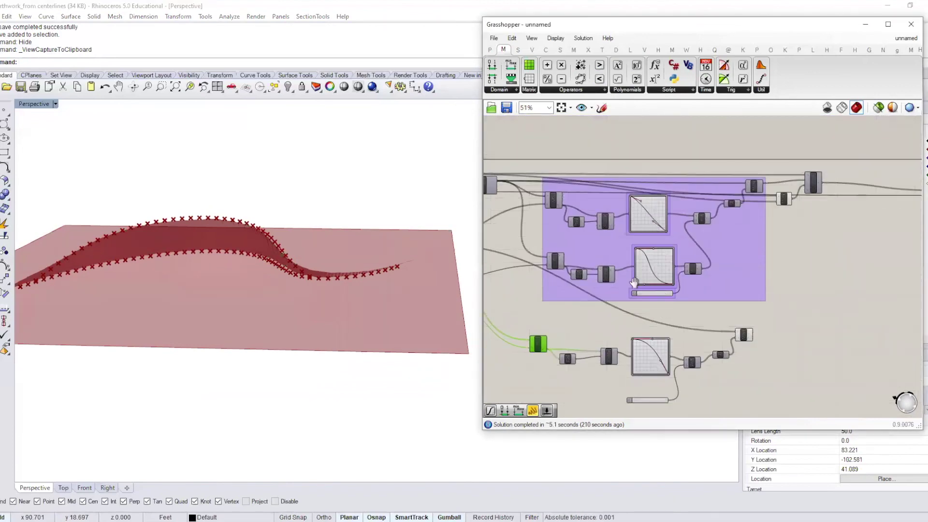
{"action": "right_click_drag", "start_coordinate": [634, 282], "coordinate": [603, 279]}
{"action": "scroll", "coordinate": [589, 259], "scroll_direction": "up", "scroll_amount": 2}
{"action": "right_click_drag", "start_coordinate": [675, 335], "coordinate": [701, 252]}
{"action": "scroll", "coordinate": [696, 268], "scroll_direction": "down", "scroll_amount": 2}
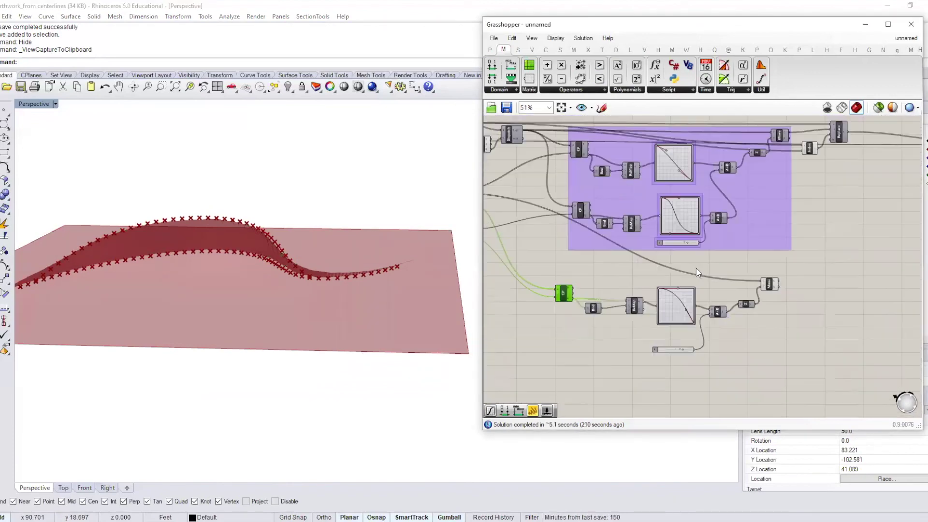
{"action": "left_click_drag", "start_coordinate": [820, 356], "coordinate": [546, 270]}
{"action": "right_click_drag", "start_coordinate": [300, 269], "coordinate": [353, 336]}
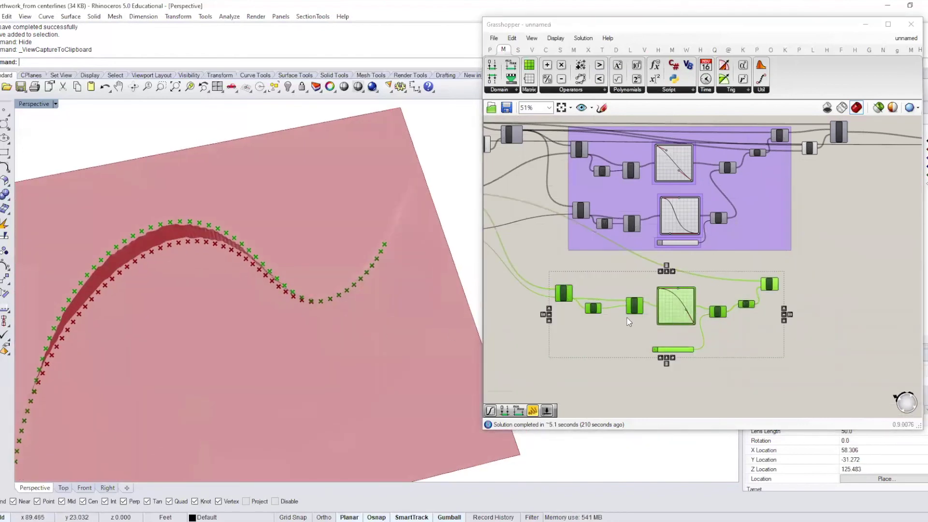
{"action": "right_click_drag", "start_coordinate": [627, 322], "coordinate": [583, 319]}
{"action": "right_click_drag", "start_coordinate": [354, 316], "coordinate": [386, 227]}
{"action": "left_click", "coordinate": [674, 283]}
Set the new Graph Mapper's upper X domain limit, X[1], to 1 in the Graph Editor.
{"action": "scroll", "coordinate": [604, 307], "scroll_direction": "up", "scroll_amount": 4}
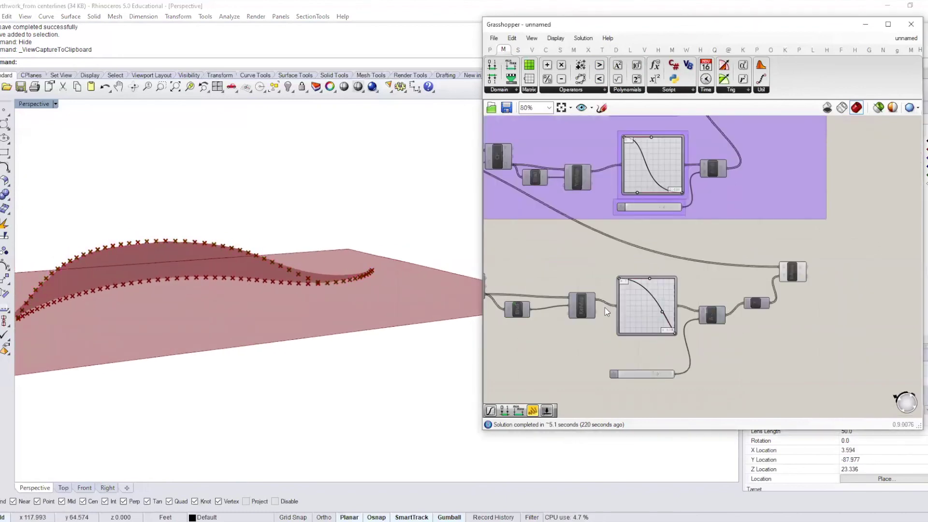
{"action": "double_click", "coordinate": [601, 313]}
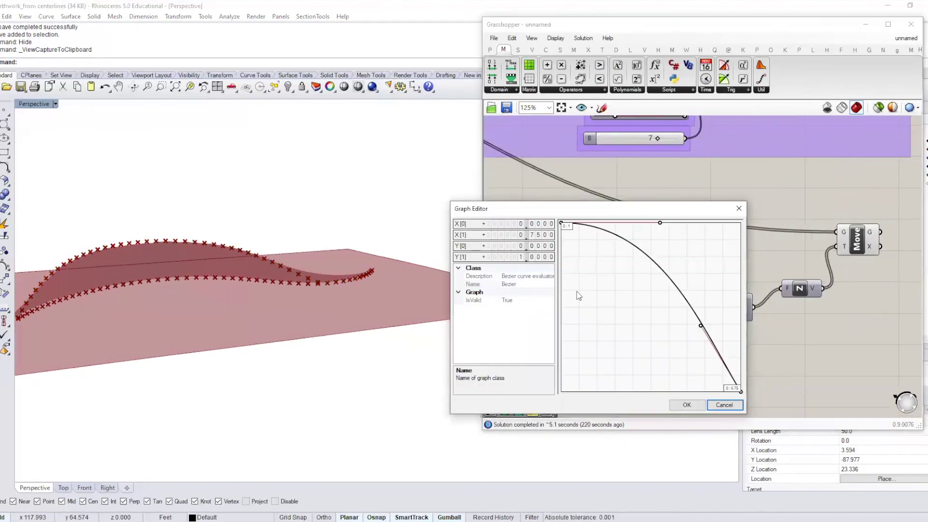
{"action": "double_click", "coordinate": [544, 236]}
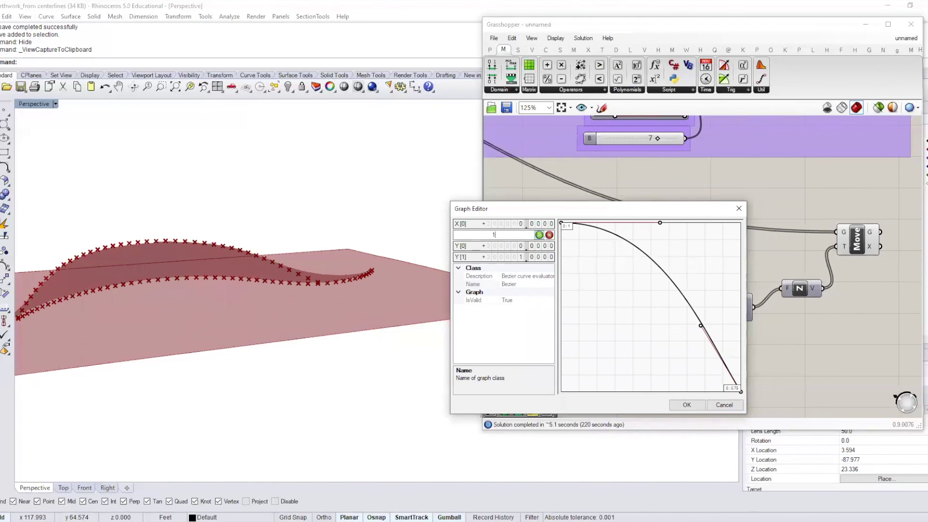
{"action": "key", "text": "Return"}
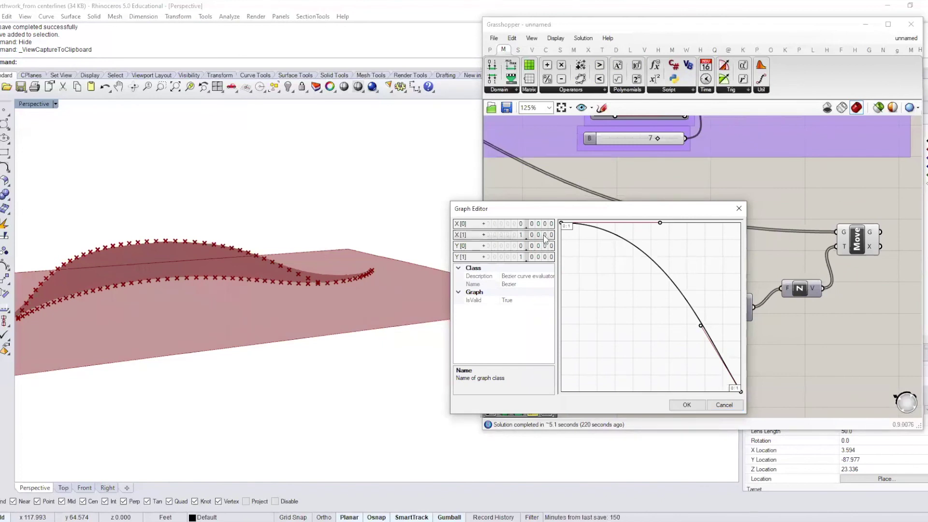
{"action": "left_click", "coordinate": [686, 405]}
Pull the second Bezier handle of the new Graph Mapper inward and down to form an S-shaped curve.
{"action": "right_click_drag", "start_coordinate": [347, 293], "coordinate": [290, 290]}
{"action": "scroll", "coordinate": [657, 323], "scroll_direction": "up", "scroll_amount": 3}
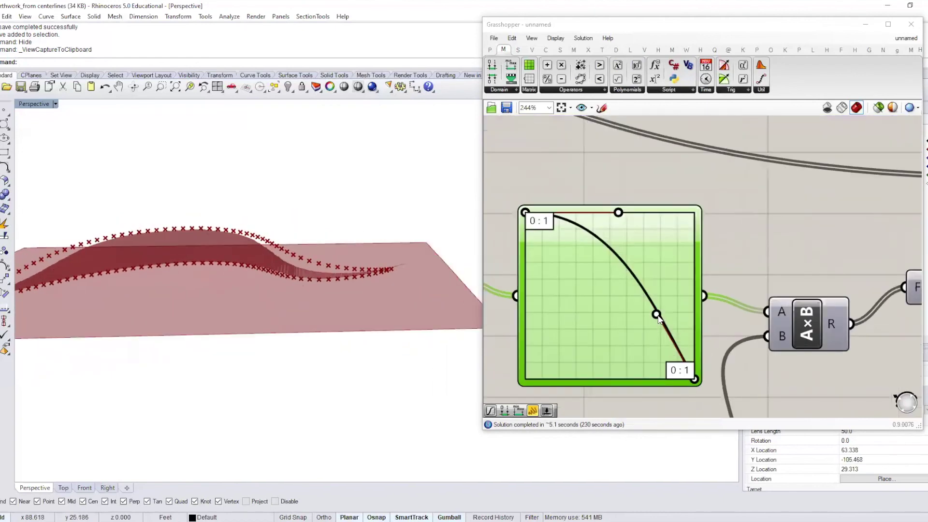
{"action": "left_click_drag", "start_coordinate": [656, 314], "coordinate": [623, 344]}
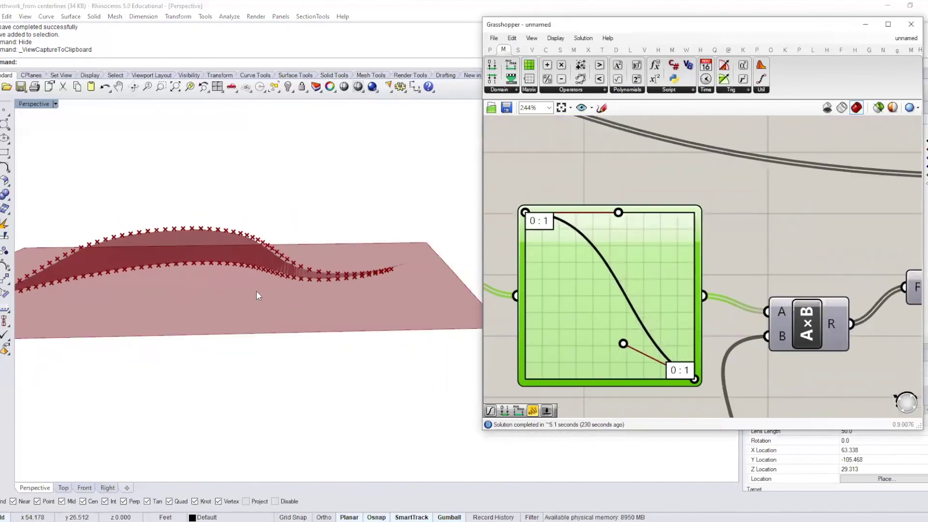
{"action": "right_click_drag", "start_coordinate": [258, 295], "coordinate": [290, 397]}
{"action": "scroll", "coordinate": [709, 268], "scroll_direction": "down", "scroll_amount": 4}
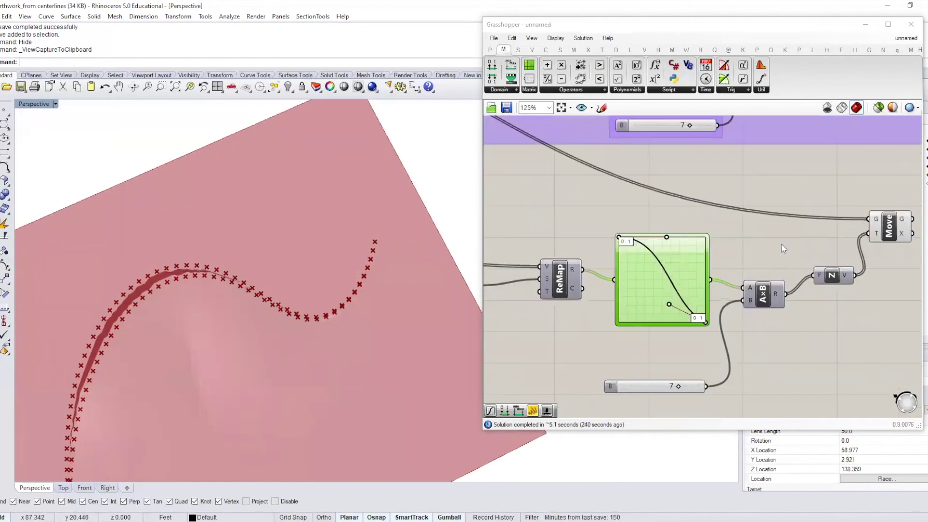
Turn off the preview of the Divide component's original centerline points.
{"action": "right_click_drag", "start_coordinate": [685, 244], "coordinate": [587, 247]}
{"action": "left_click_drag", "start_coordinate": [787, 239], "coordinate": [786, 224]}
{"action": "right_click_drag", "start_coordinate": [256, 334], "coordinate": [348, 239]}
{"action": "scroll", "coordinate": [762, 230], "scroll_direction": "down", "scroll_amount": 1}
{"action": "right_click_drag", "start_coordinate": [692, 225], "coordinate": [881, 270]}
{"action": "scroll", "coordinate": [740, 225], "scroll_direction": "down", "scroll_amount": 2}
{"action": "right_click_drag", "start_coordinate": [580, 179], "coordinate": [617, 194]}
{"action": "left_click", "coordinate": [563, 179]}
{"action": "right_click", "coordinate": [563, 179]}
{"action": "left_click", "coordinate": [594, 197]}
{"action": "right_click_drag", "start_coordinate": [320, 259], "coordinate": [184, 281]}
{"action": "scroll", "coordinate": [730, 314], "scroll_direction": "down", "scroll_amount": 2}
{"action": "scroll", "coordinate": [897, 296], "scroll_direction": "up", "scroll_amount": 3}
{"action": "right_click_drag", "start_coordinate": [897, 295], "coordinate": [752, 274]}
Place an Interpolate curve component beside Move and connect Move's G output to its V input.
{"action": "left_click_drag", "start_coordinate": [743, 273], "coordinate": [746, 278]}
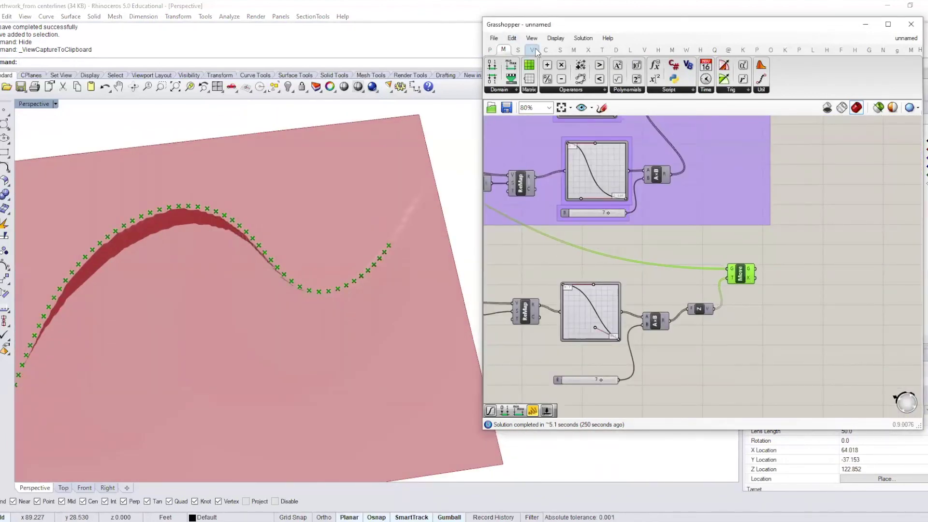
{"action": "left_click", "coordinate": [546, 51]}
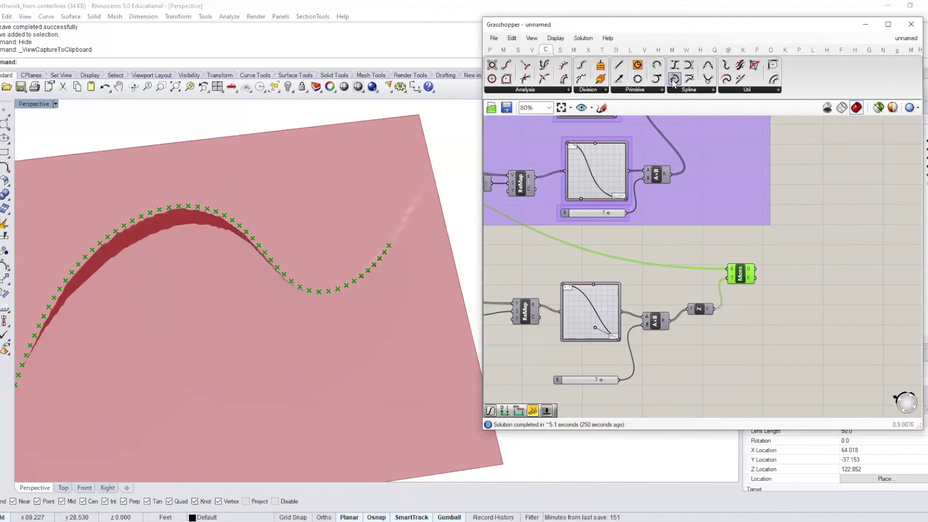
{"action": "left_click_drag", "start_coordinate": [689, 78], "coordinate": [804, 258]}
{"action": "left_click_drag", "start_coordinate": [812, 265], "coordinate": [813, 274]}
Turn off the Move component's point preview so only the interpolated curve is displayed.
{"action": "right_click", "coordinate": [740, 272]}
{"action": "left_click", "coordinate": [762, 292]}
{"action": "right_click_drag", "start_coordinate": [228, 303], "coordinate": [261, 319]}
{"action": "right_click_drag", "start_coordinate": [813, 298], "coordinate": [727, 231]}
{"action": "left_click", "coordinate": [719, 212]}
Place an Offset curve component beside IntCrv and connect the interpolated curve's C output to its C input.
{"action": "left_click", "coordinate": [815, 324]}
{"action": "double_click", "coordinate": [813, 320]}
{"action": "type", "text": "off"}
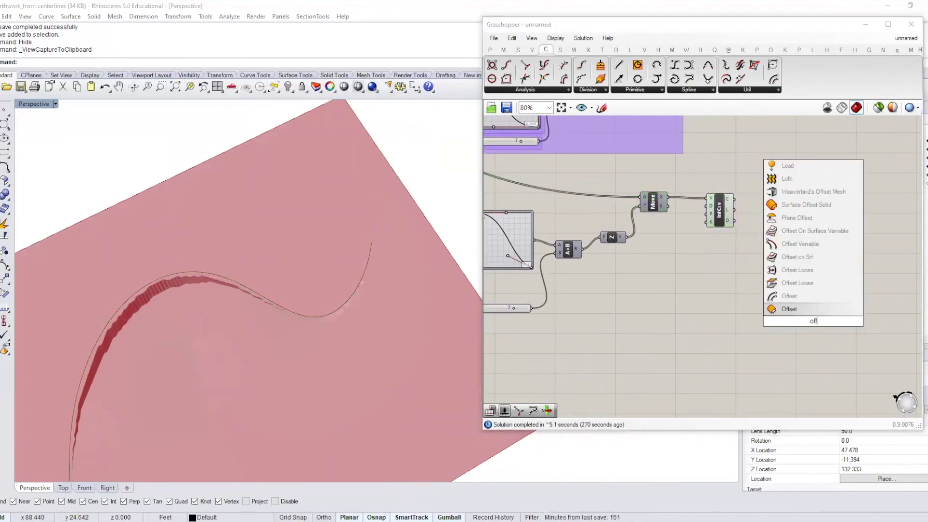
{"action": "left_click", "coordinate": [793, 309]}
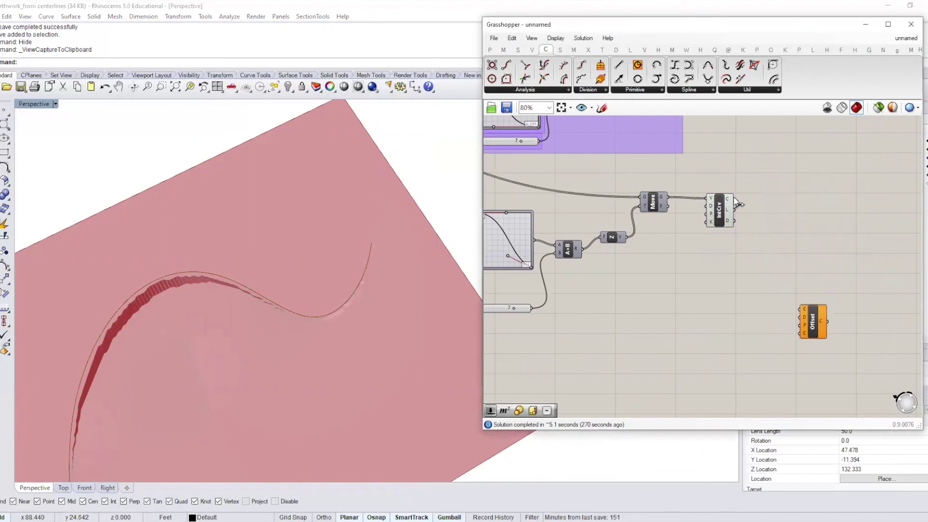
{"action": "left_click_drag", "start_coordinate": [817, 325], "coordinate": [790, 257]}
Examine the spacing between the interpolated curve and its offset in the Top view.
{"action": "right_click_drag", "start_coordinate": [360, 261], "coordinate": [235, 448]}
{"action": "left_click", "coordinate": [62, 487]}
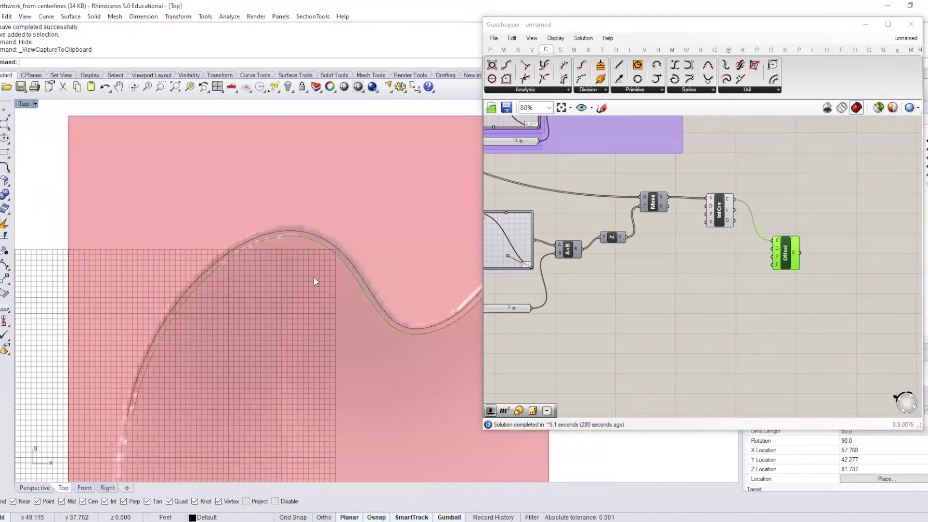
{"action": "scroll", "coordinate": [294, 234], "scroll_direction": "up", "scroll_amount": 3}
{"action": "right_click_drag", "start_coordinate": [292, 242], "coordinate": [367, 134]}
{"action": "scroll", "coordinate": [366, 197], "scroll_direction": "down", "scroll_amount": 4}
{"action": "scroll", "coordinate": [369, 151], "scroll_direction": "down", "scroll_amount": 2}
{"action": "right_click_drag", "start_coordinate": [330, 167], "coordinate": [273, 193]}
{"action": "scroll", "coordinate": [302, 154], "scroll_direction": "up", "scroll_amount": 8}
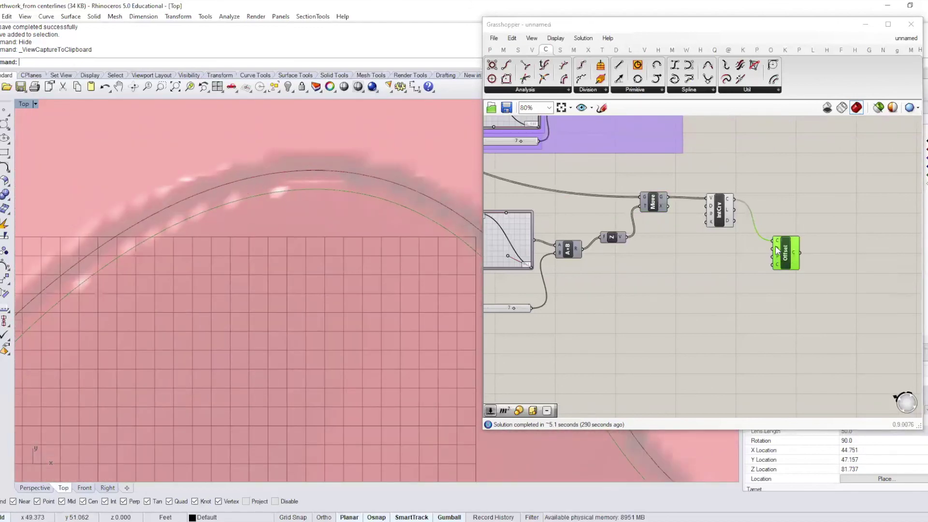
Create a 0.5 number slider and connect it to the Offset component's D input.
{"action": "double_click", "coordinate": [668, 266]}
{"action": "type", "text": ".5"}
{"action": "key", "text": "Return"}
{"action": "scroll", "coordinate": [772, 258], "scroll_direction": "up", "scroll_amount": 2}
{"action": "left_click_drag", "start_coordinate": [635, 266], "coordinate": [795, 247]}
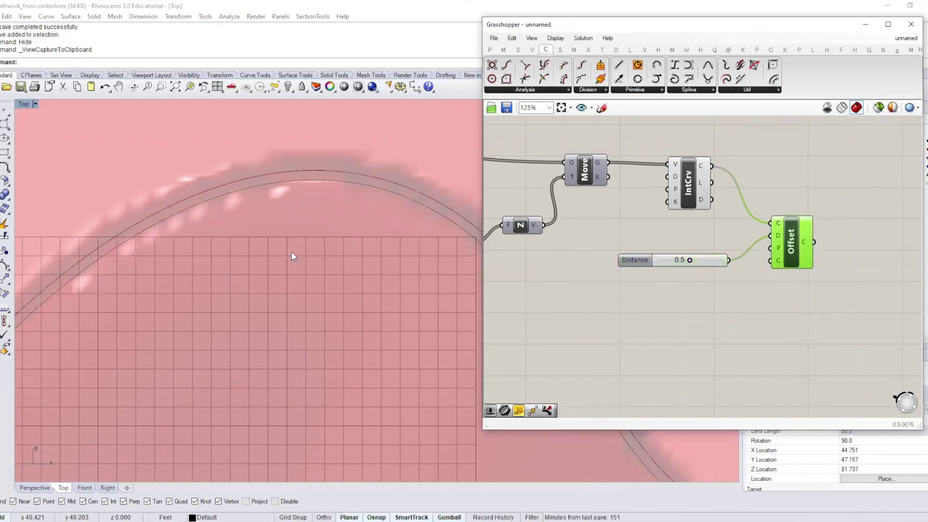
{"action": "scroll", "coordinate": [292, 251], "scroll_direction": "down", "scroll_amount": 2}
{"action": "right_click_drag", "start_coordinate": [329, 262], "coordinate": [276, 244]}
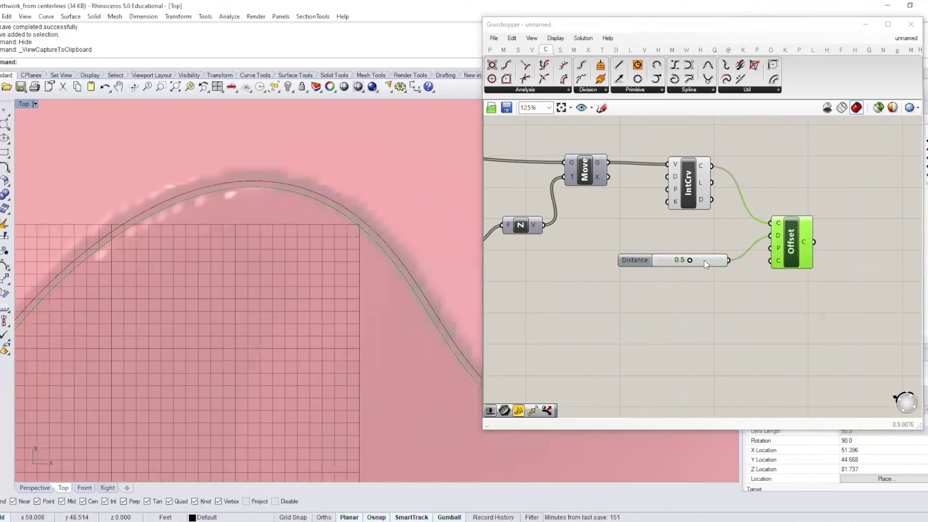
Duplicate the Offset component with its curve and distance wires, and place the Distance slider beside the pair.
{"action": "right_click_drag", "start_coordinate": [706, 264], "coordinate": [601, 306]}
{"action": "left_click_drag", "start_coordinate": [682, 299], "coordinate": [680, 218], "text": "alt"}
{"action": "left_click_drag", "start_coordinate": [529, 295], "coordinate": [518, 275]}
Apply the expression -x to the upper Offset's D input so it offsets to the opposite side.
{"action": "right_click", "coordinate": [669, 209]}
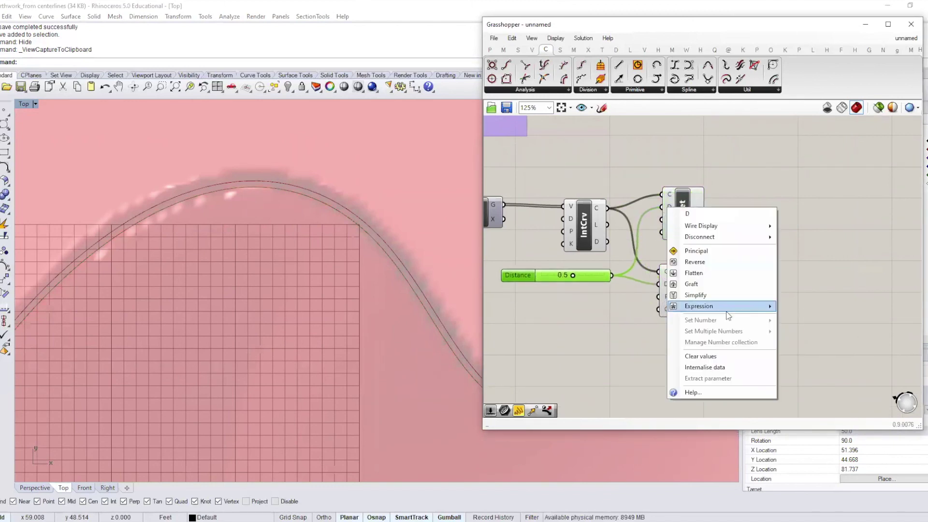
{"action": "mouse_move", "coordinate": [768, 307]}
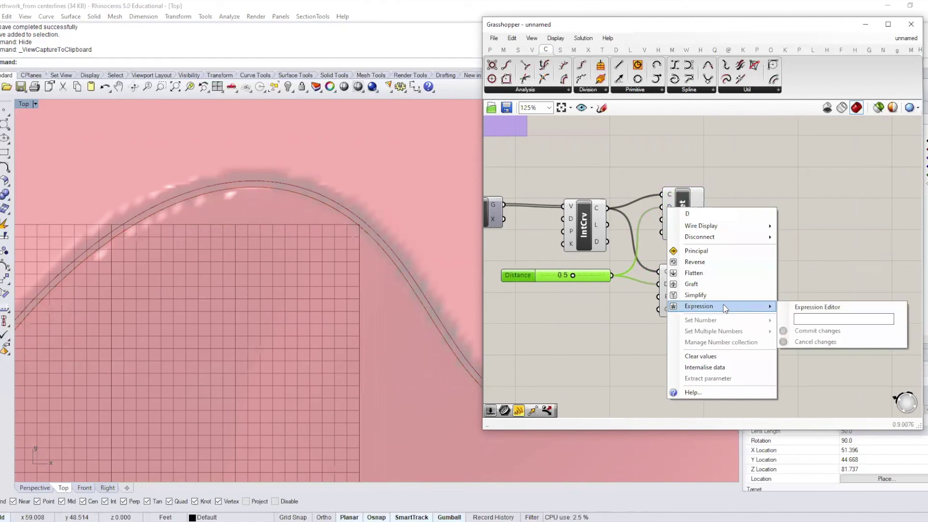
{"action": "left_click", "coordinate": [803, 317]}
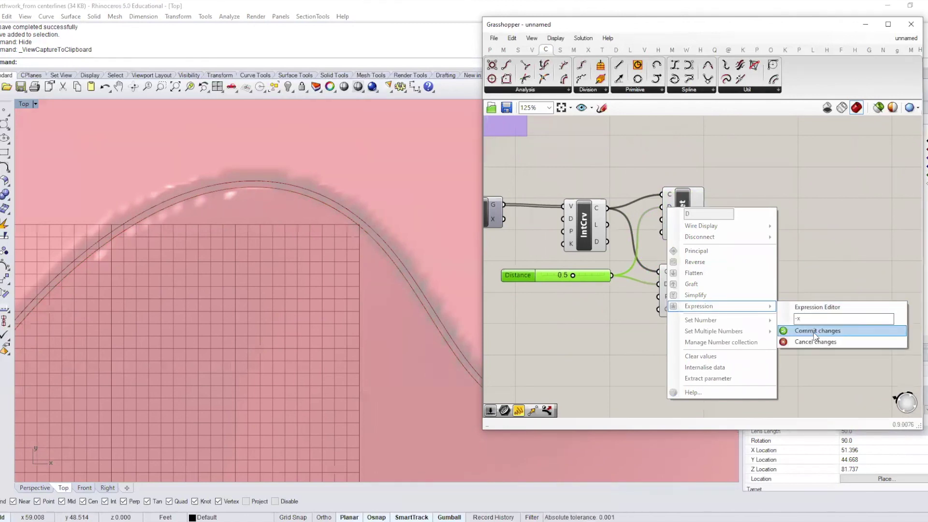
{"action": "scroll", "coordinate": [391, 240], "scroll_direction": "down", "scroll_amount": 4}
Turn off the preview of the IntCrv component so only the two offset curves are displayed.
{"action": "left_click", "coordinate": [583, 218]}
{"action": "right_click", "coordinate": [583, 217]}
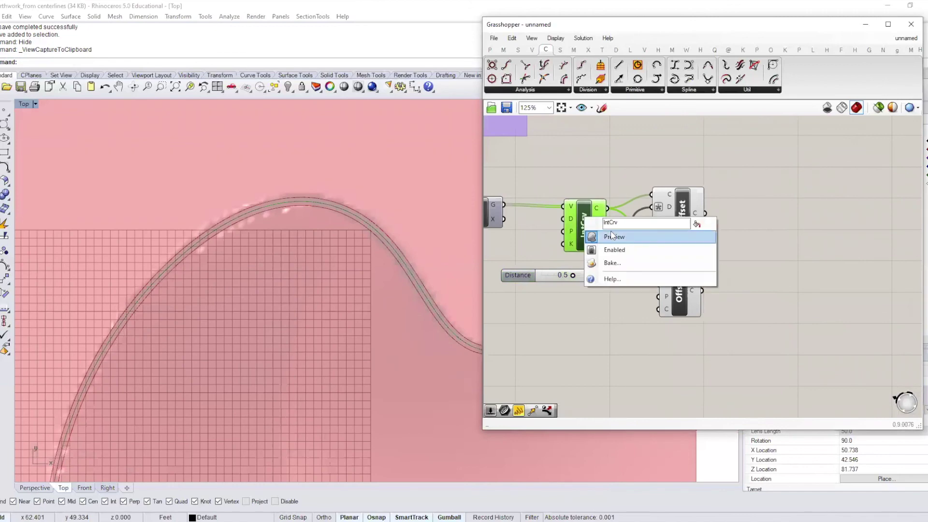
{"action": "left_click", "coordinate": [613, 236]}
{"action": "scroll", "coordinate": [328, 233], "scroll_direction": "down", "scroll_amount": 2}
{"action": "right_click_drag", "start_coordinate": [354, 247], "coordinate": [295, 214]}
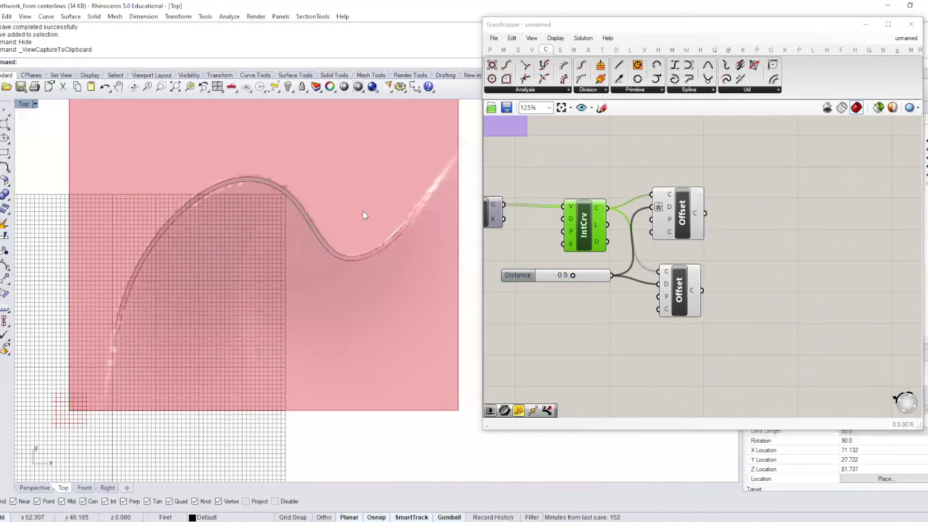
{"action": "right_click_drag", "start_coordinate": [365, 210], "coordinate": [416, 205]}
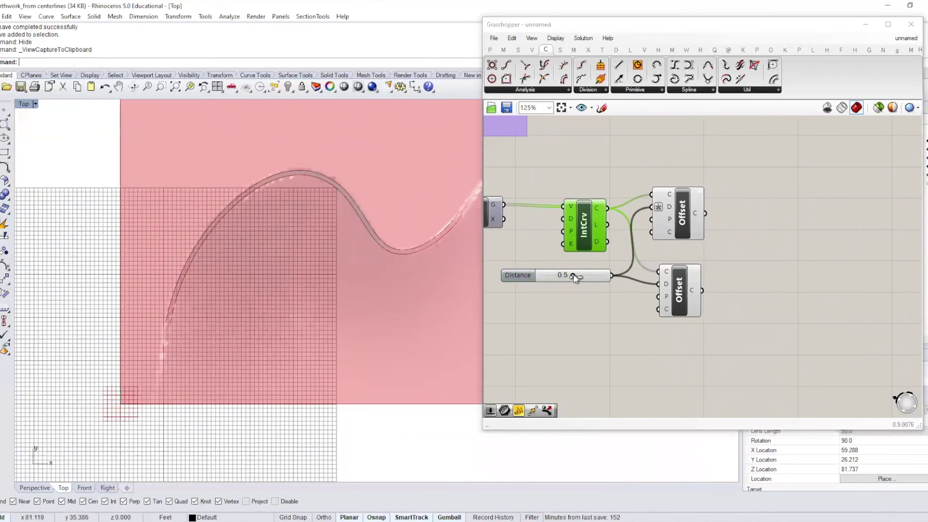
Set the Distance slider to 0.8 and view the widened offset curves in Perspective.
{"action": "left_click_drag", "start_coordinate": [565, 276], "coordinate": [595, 290]}
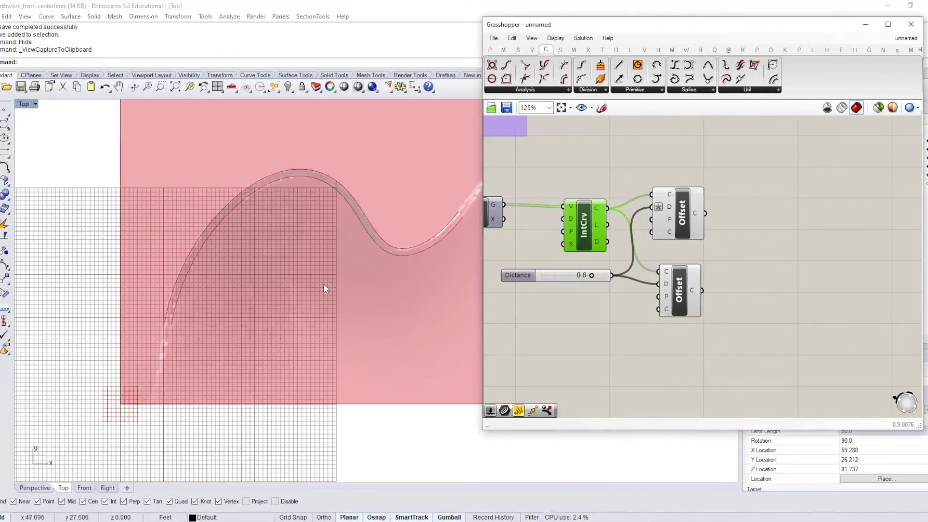
{"action": "right_click_drag", "start_coordinate": [324, 284], "coordinate": [329, 265]}
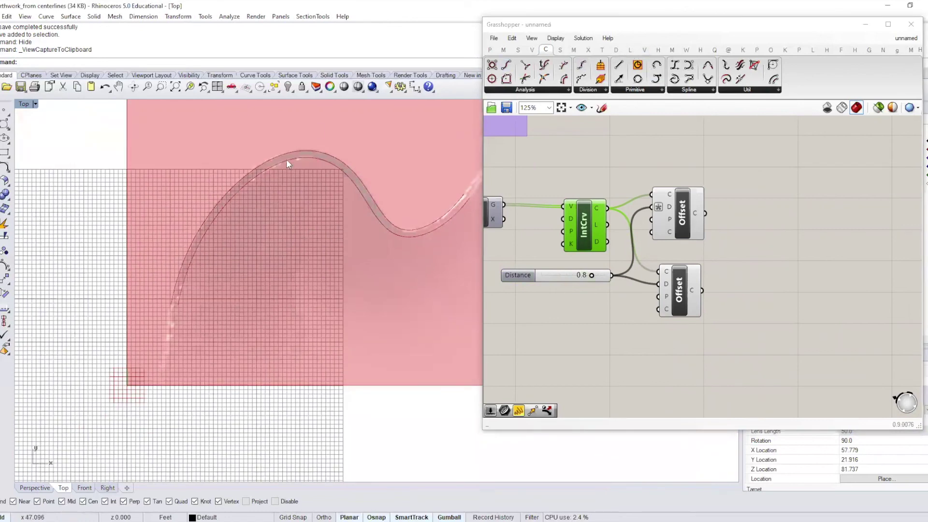
{"action": "left_click", "coordinate": [35, 488]}
{"action": "right_click_drag", "start_coordinate": [223, 355], "coordinate": [263, 262]}
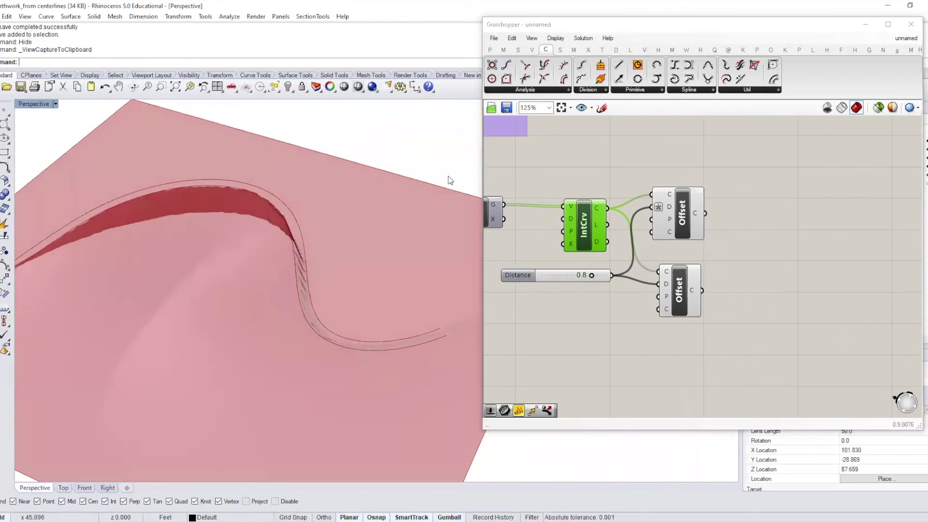
Place a Ruled Surface component and connect the upper Offset to input A and the lower Offset to input B.
{"action": "left_click", "coordinate": [560, 49]}
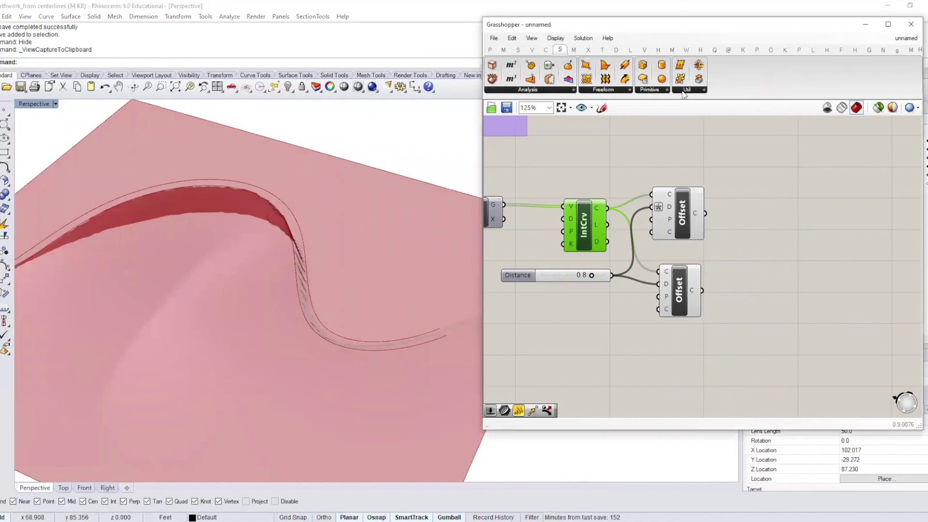
{"action": "left_click", "coordinate": [624, 89]}
{"action": "left_click_drag", "start_coordinate": [694, 157], "coordinate": [792, 239]}
{"action": "left_click_drag", "start_coordinate": [704, 213], "coordinate": [773, 229]}
{"action": "left_click_drag", "start_coordinate": [702, 290], "coordinate": [773, 247]}
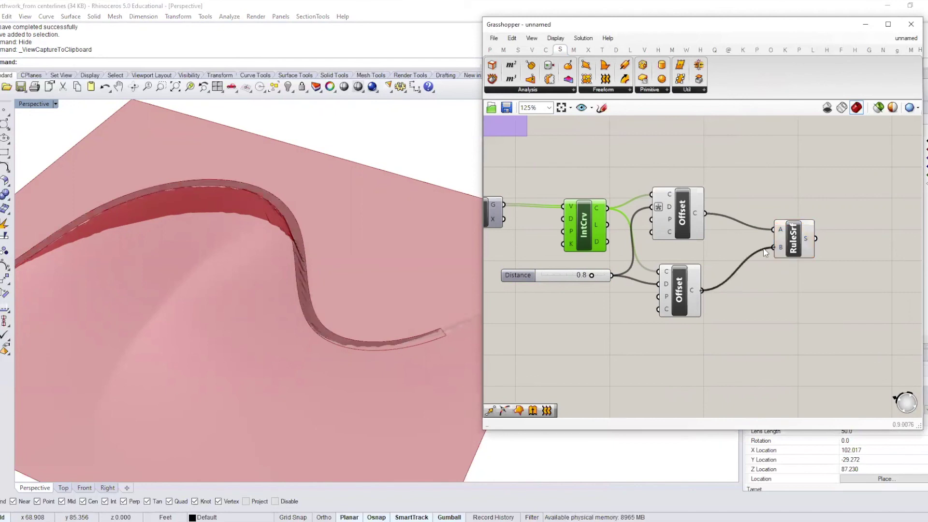
Space the two Offset components apart and lower the Ruled Surface component to free room beside the upper Offset.
{"action": "left_click_drag", "start_coordinate": [678, 291], "coordinate": [681, 267]}
{"action": "right_click_drag", "start_coordinate": [343, 263], "coordinate": [392, 331]}
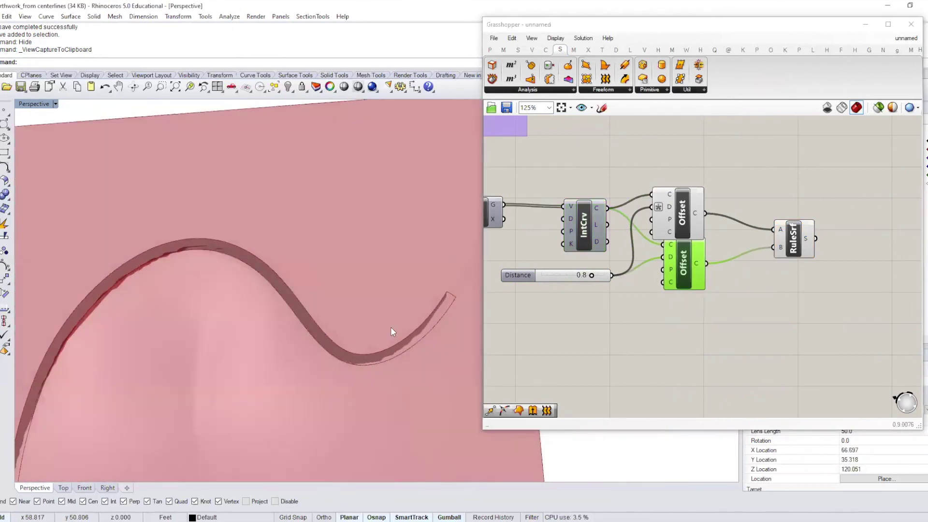
{"action": "right_click_drag", "start_coordinate": [359, 283], "coordinate": [338, 190]}
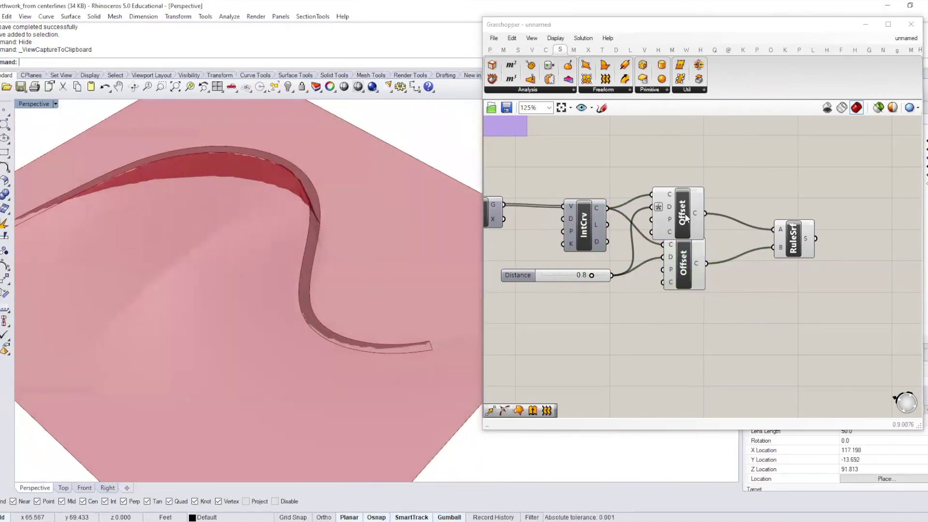
{"action": "left_click_drag", "start_coordinate": [694, 287], "coordinate": [692, 309]}
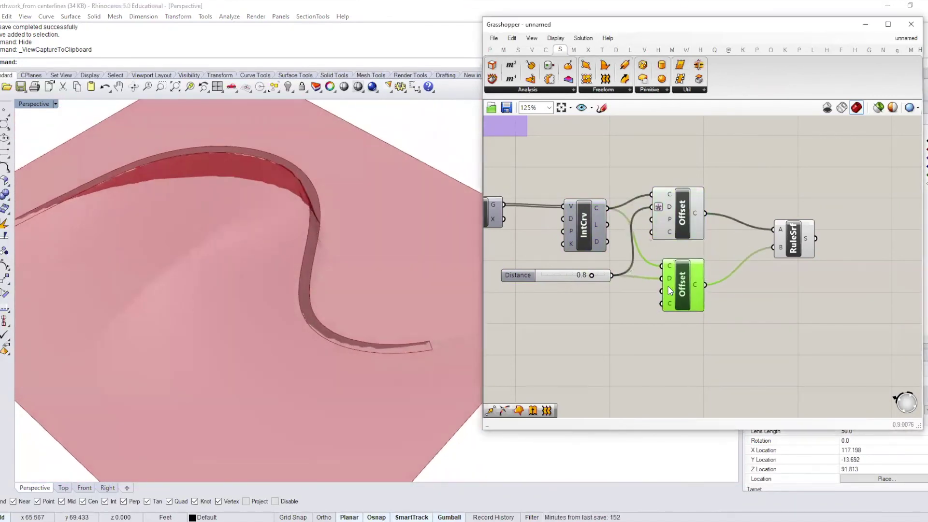
{"action": "left_click", "coordinate": [792, 239]}
{"action": "left_click_drag", "start_coordinate": [683, 218], "coordinate": [693, 215]}
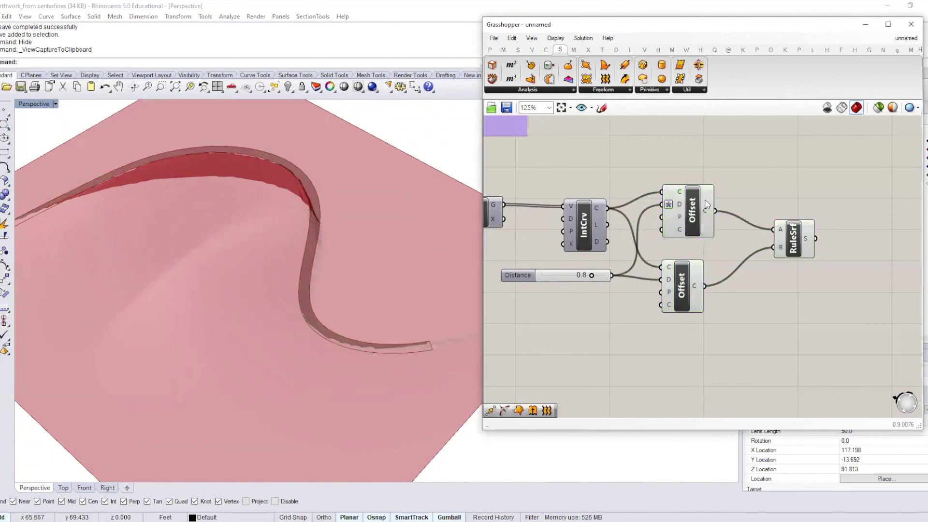
{"action": "left_click_drag", "start_coordinate": [812, 238], "coordinate": [800, 274]}
{"action": "double_click", "coordinate": [768, 183]}
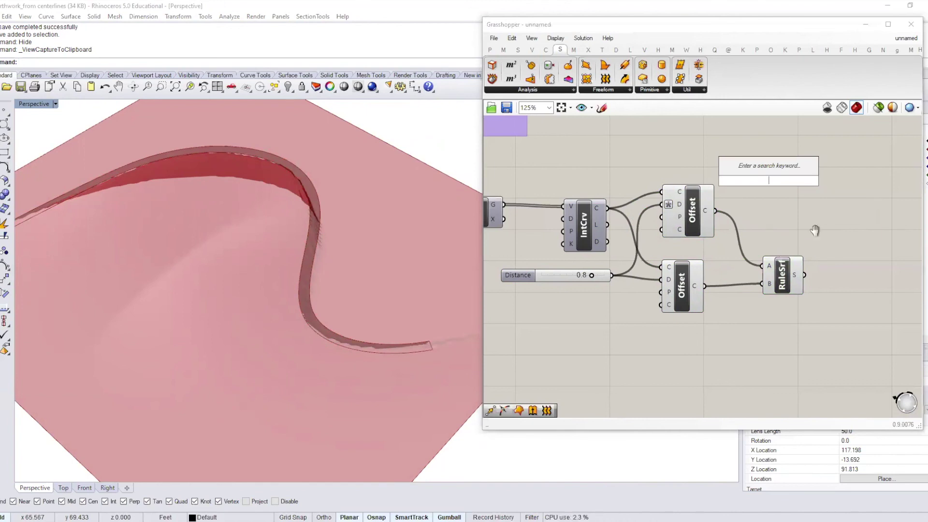
{"action": "right_click_drag", "start_coordinate": [771, 223], "coordinate": [815, 232]}
{"action": "right_click_drag", "start_coordinate": [662, 240], "coordinate": [668, 257]}
{"action": "left_click", "coordinate": [750, 244]}
{"action": "left_click_drag", "start_coordinate": [751, 243], "coordinate": [749, 246]}
{"action": "right_click_drag", "start_coordinate": [419, 263], "coordinate": [408, 217]}
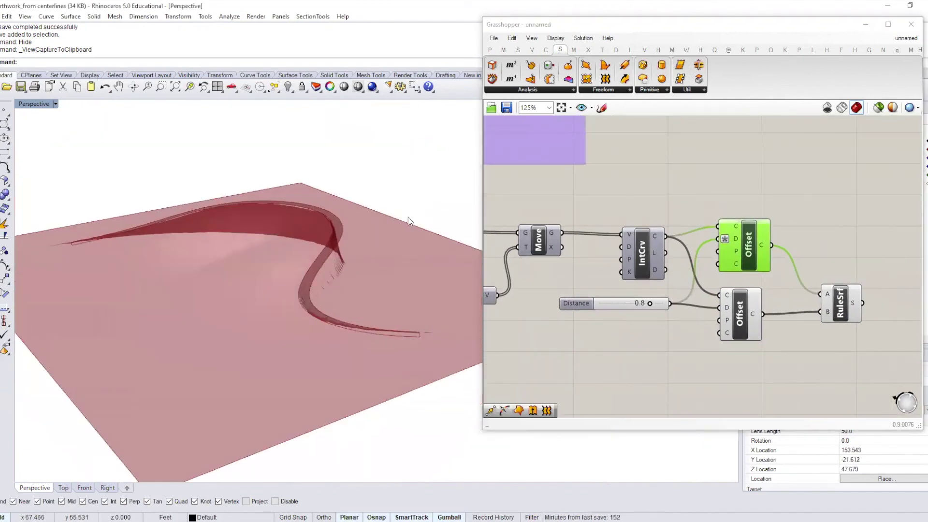
Place a curve Project component and connect the upper Offset's C output to its C input.
{"action": "double_click", "coordinate": [837, 244]}
{"action": "type", "text": "proj"}
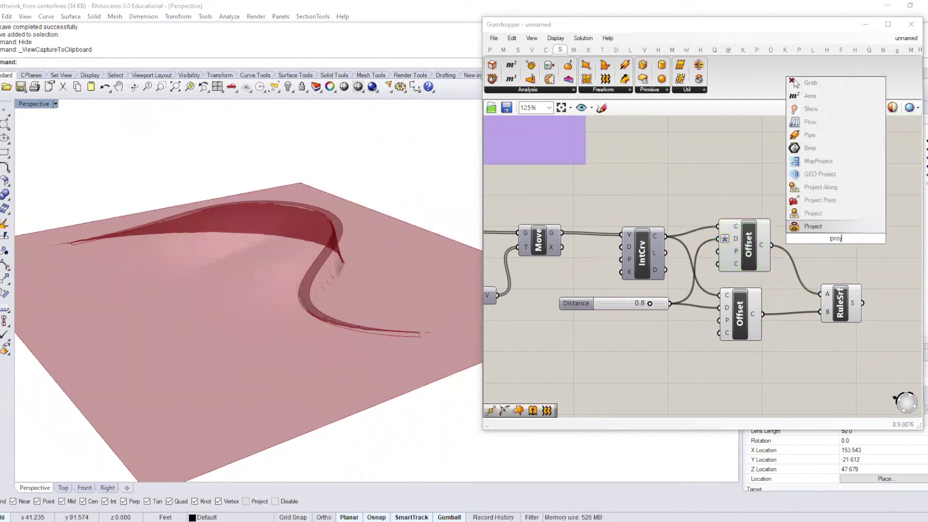
{"action": "left_click", "coordinate": [832, 232]}
{"action": "left_click_drag", "start_coordinate": [771, 245], "coordinate": [830, 231]}
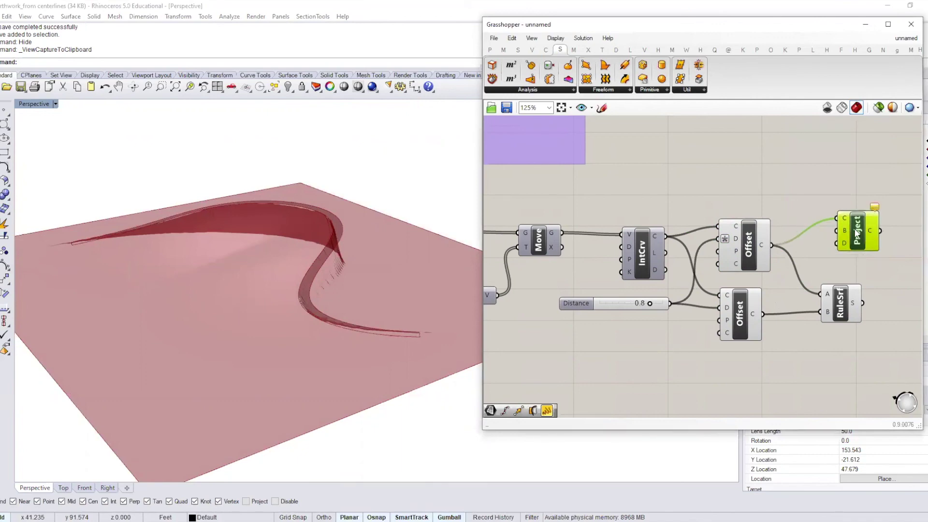
Connect the terrain surface output of the SrfGrid component to the Project component's B input.
{"action": "scroll", "coordinate": [740, 280], "scroll_direction": "down", "scroll_amount": 6}
{"action": "right_click_drag", "start_coordinate": [741, 279], "coordinate": [574, 279]}
{"action": "scroll", "coordinate": [698, 269], "scroll_direction": "up", "scroll_amount": 2}
{"action": "right_click_drag", "start_coordinate": [701, 268], "coordinate": [546, 266]}
{"action": "left_click_drag", "start_coordinate": [843, 228], "coordinate": [605, 166]}
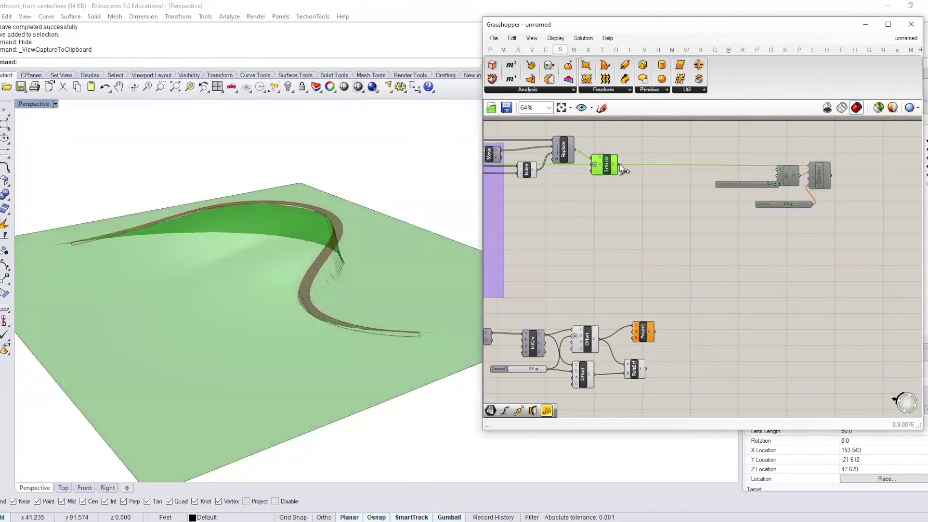
{"action": "left_click_drag", "start_coordinate": [630, 305], "coordinate": [627, 335]}
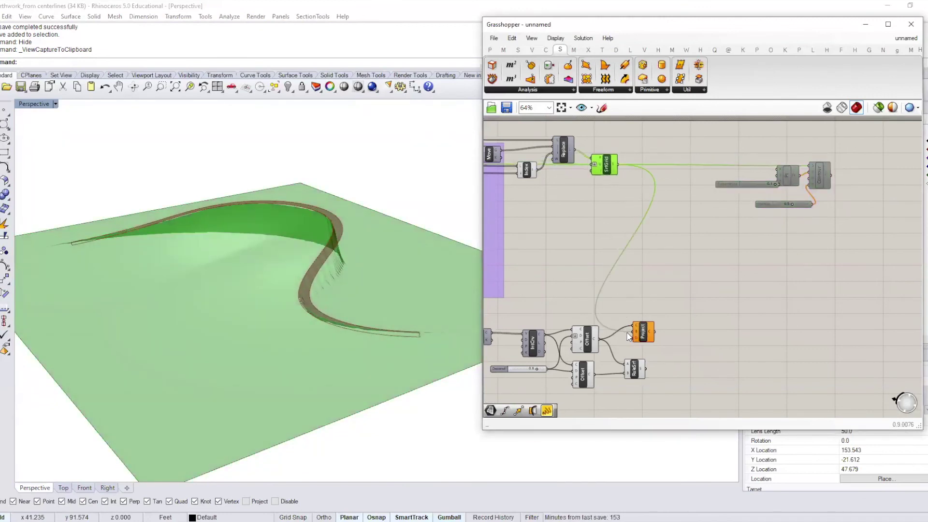
{"action": "left_click", "coordinate": [700, 335]}
Duplicate the Ruled Surface component beside Project, keeping the upper Offset curve as input A and connecting Project's output to B.
{"action": "right_click_drag", "start_coordinate": [346, 286], "coordinate": [363, 341]}
{"action": "scroll", "coordinate": [361, 342], "scroll_direction": "up", "scroll_amount": 2}
{"action": "scroll", "coordinate": [652, 327], "scroll_direction": "up", "scroll_amount": 2}
{"action": "right_click_drag", "start_coordinate": [653, 328], "coordinate": [700, 251]}
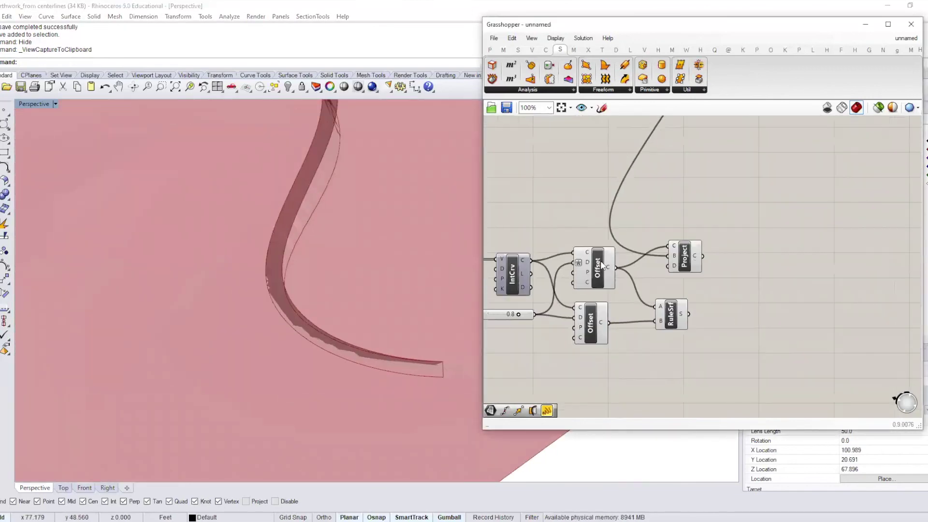
{"action": "left_click", "coordinate": [597, 262]}
{"action": "left_click_drag", "start_coordinate": [671, 320], "coordinate": [756, 276]}
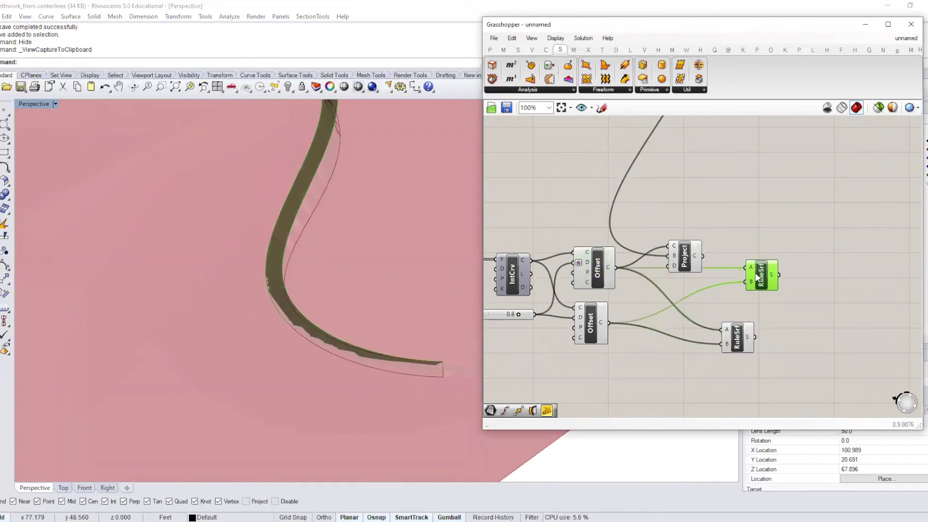
{"action": "left_click_drag", "start_coordinate": [701, 255], "coordinate": [739, 257]}
{"action": "left_click", "coordinate": [710, 290]}
{"action": "right_click_drag", "start_coordinate": [396, 271], "coordinate": [253, 217]}
{"action": "right_click_drag", "start_coordinate": [458, 251], "coordinate": [253, 362]}
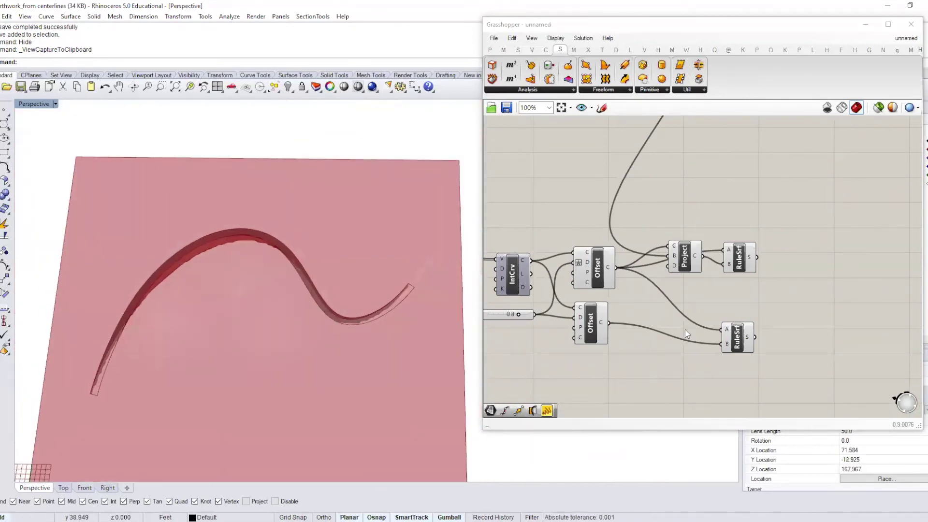
Turn off the preview of both Offset components and the Project component.
{"action": "left_click", "coordinate": [753, 316]}
{"action": "left_click_drag", "start_coordinate": [709, 364], "coordinate": [589, 233]}
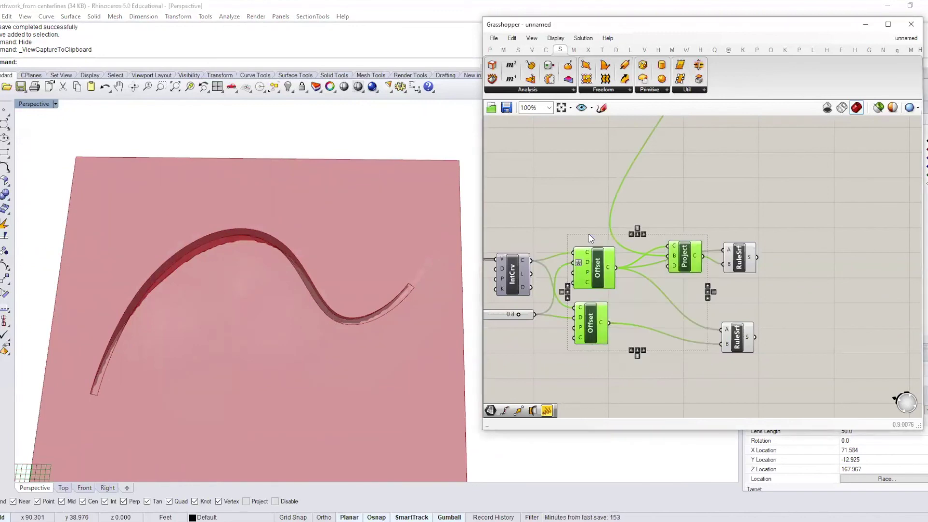
{"action": "middle_click", "coordinate": [589, 234]}
{"action": "left_click", "coordinate": [622, 201]}
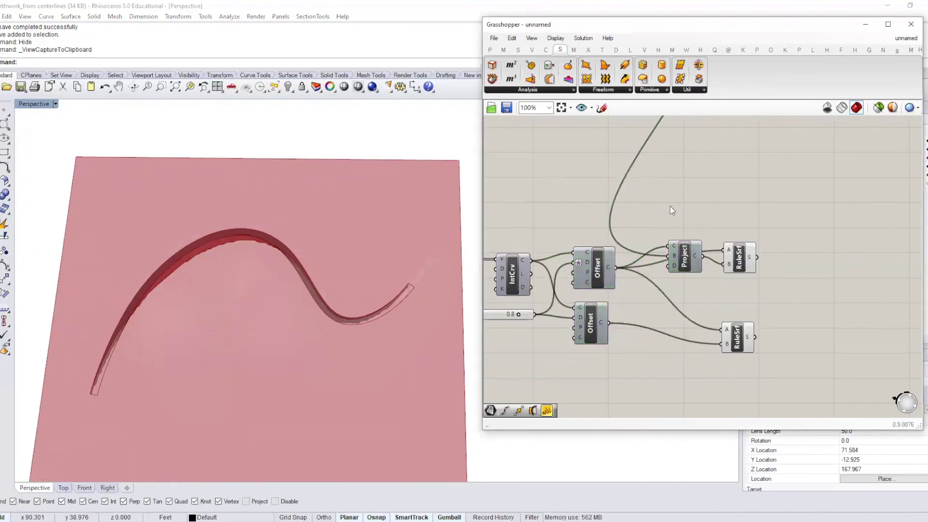
{"action": "right_click_drag", "start_coordinate": [460, 255], "coordinate": [325, 280]}
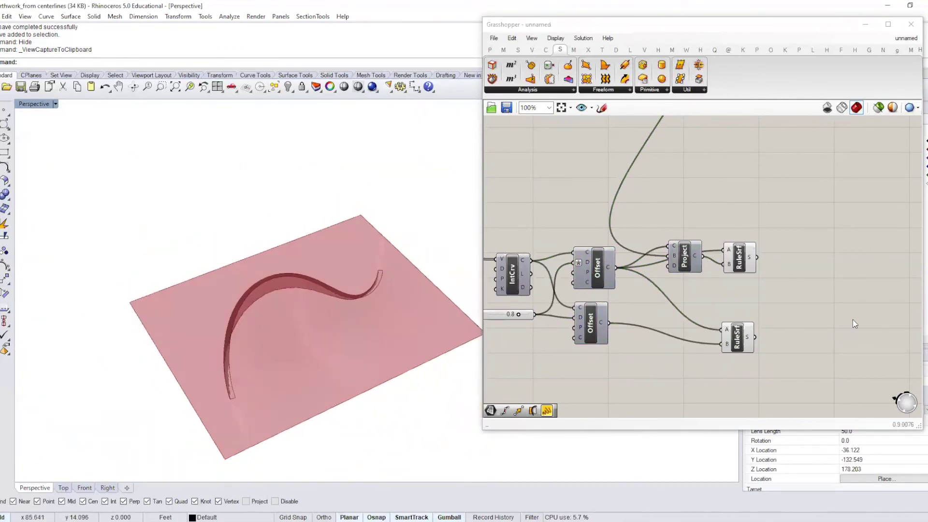
Duplicate the Ruled Surface component that joins the two Offset curves and place the copy below the original.
{"action": "right_click_drag", "start_coordinate": [618, 316], "coordinate": [640, 288]}
{"action": "right_click_drag", "start_coordinate": [709, 277], "coordinate": [706, 269]}
{"action": "left_click_drag", "start_coordinate": [745, 301], "coordinate": [752, 293]}
{"action": "left_click", "coordinate": [707, 295]}
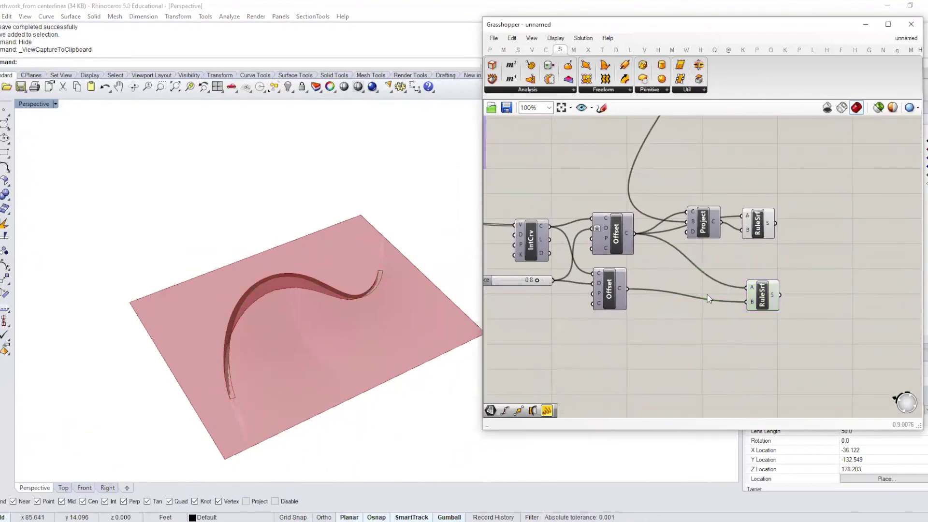
{"action": "scroll", "coordinate": [707, 298], "scroll_direction": "down", "scroll_amount": 2}
{"action": "right_click_drag", "start_coordinate": [722, 298], "coordinate": [778, 294]}
{"action": "left_click", "coordinate": [800, 293]}
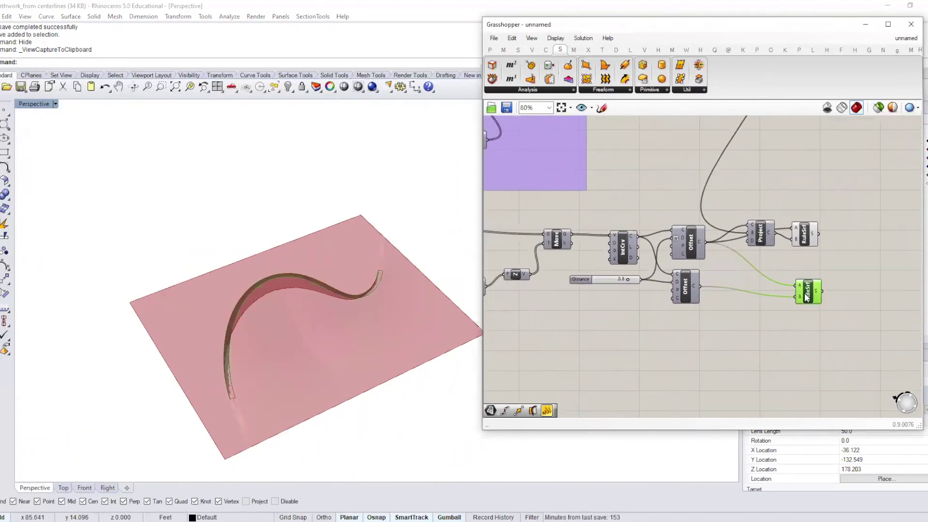
{"action": "left_click_drag", "start_coordinate": [804, 296], "coordinate": [813, 334], "text": "alt"}
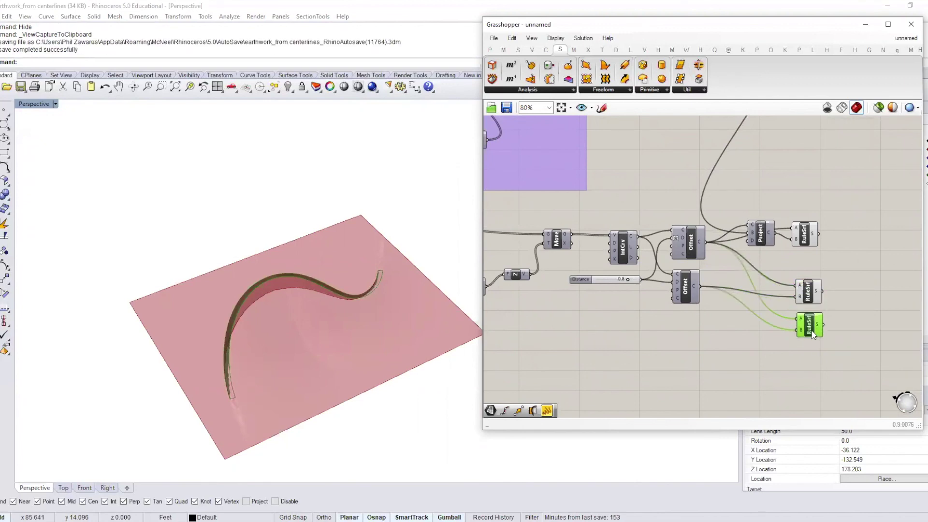
{"action": "scroll", "coordinate": [740, 301], "scroll_direction": "up", "scroll_amount": 1}
{"action": "left_click", "coordinate": [692, 309]}
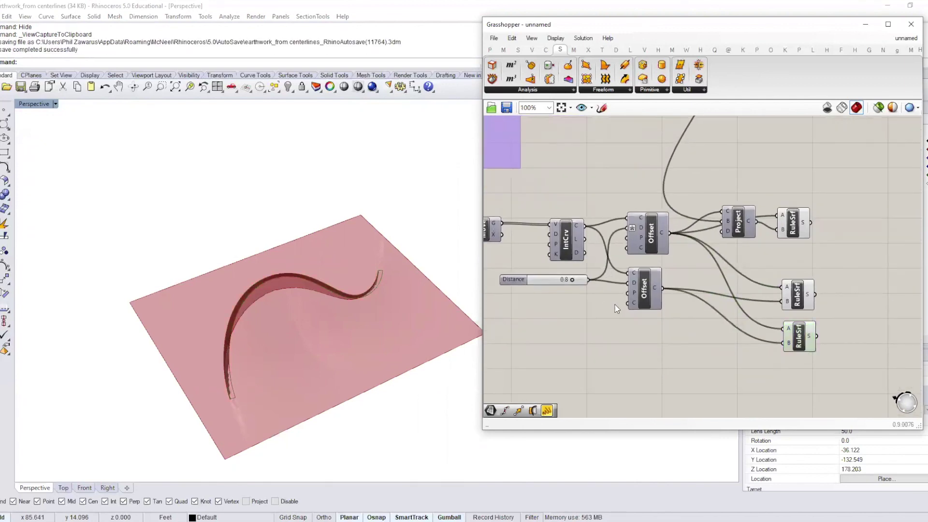
{"action": "left_click", "coordinate": [654, 300]}
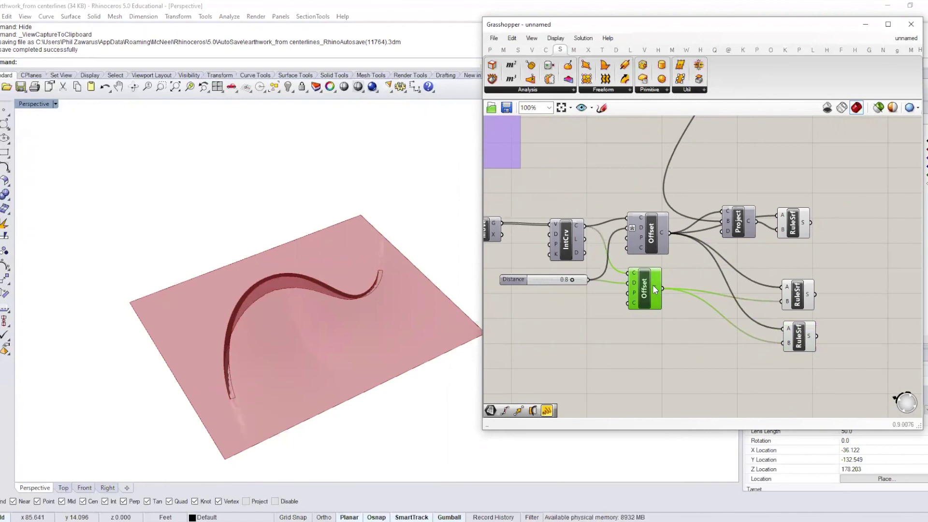
{"action": "left_click_drag", "start_coordinate": [804, 342], "coordinate": [804, 357]}
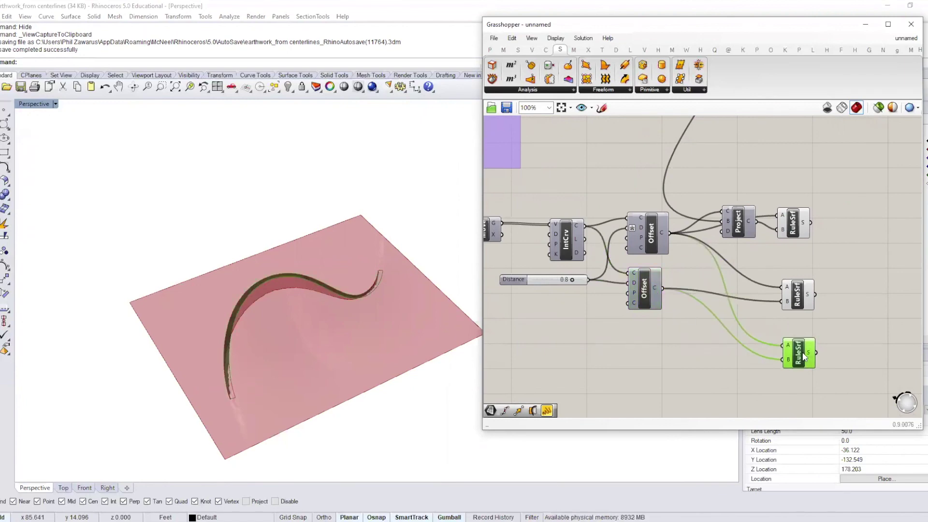
Connect the source Crv parameter to input A of the duplicated Ruled Surface, keeping the lower Offset curve as input B.
{"action": "scroll", "coordinate": [803, 353], "scroll_direction": "down", "scroll_amount": 3}
{"action": "right_click_drag", "start_coordinate": [648, 301], "coordinate": [844, 314]}
{"action": "right_click_drag", "start_coordinate": [668, 245], "coordinate": [791, 265]}
{"action": "scroll", "coordinate": [604, 222], "scroll_direction": "up", "scroll_amount": 2}
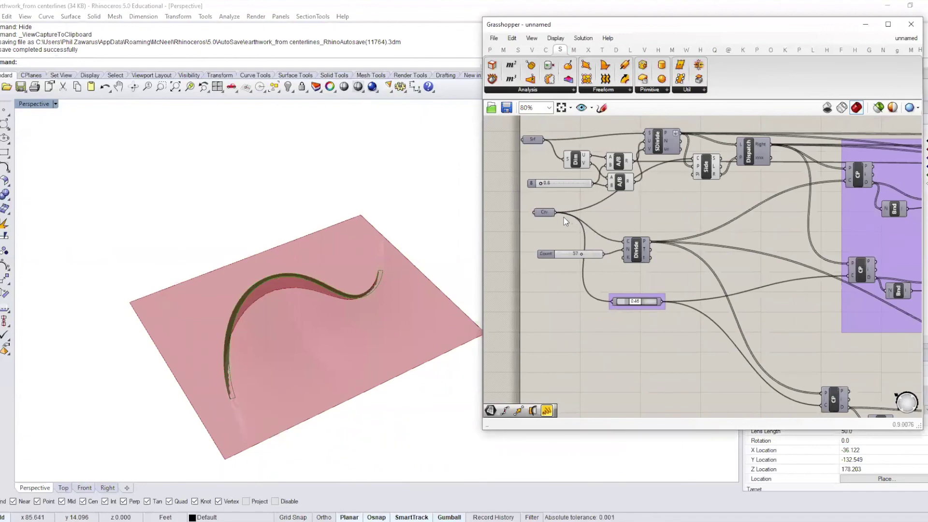
{"action": "scroll", "coordinate": [618, 249], "scroll_direction": "down", "scroll_amount": 4}
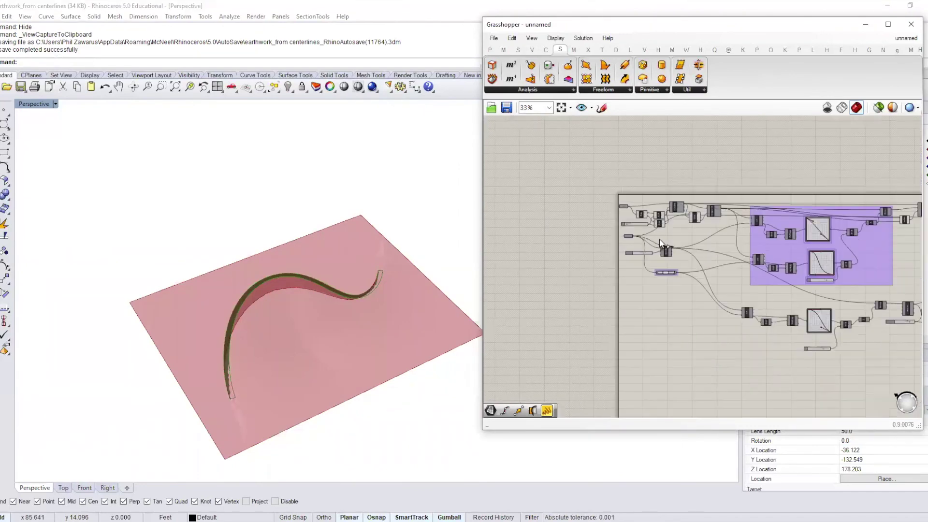
{"action": "scroll", "coordinate": [868, 322], "scroll_direction": "up", "scroll_amount": 5}
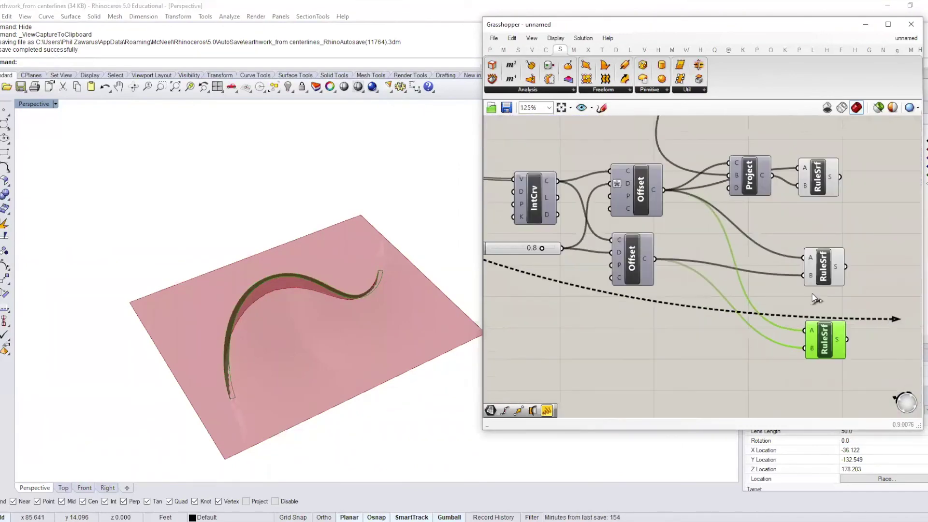
{"action": "left_click_drag", "start_coordinate": [683, 279], "coordinate": [802, 329]}
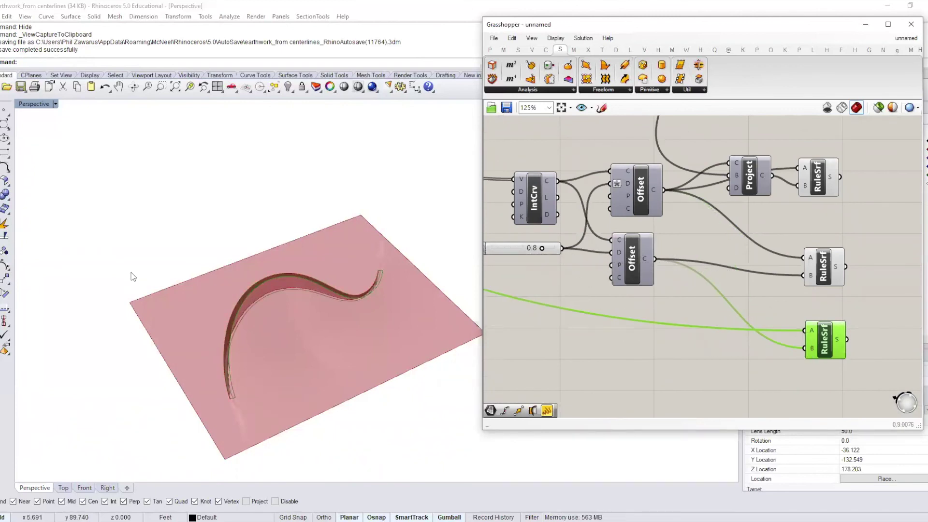
{"action": "right_click_drag", "start_coordinate": [389, 317], "coordinate": [829, 388]}
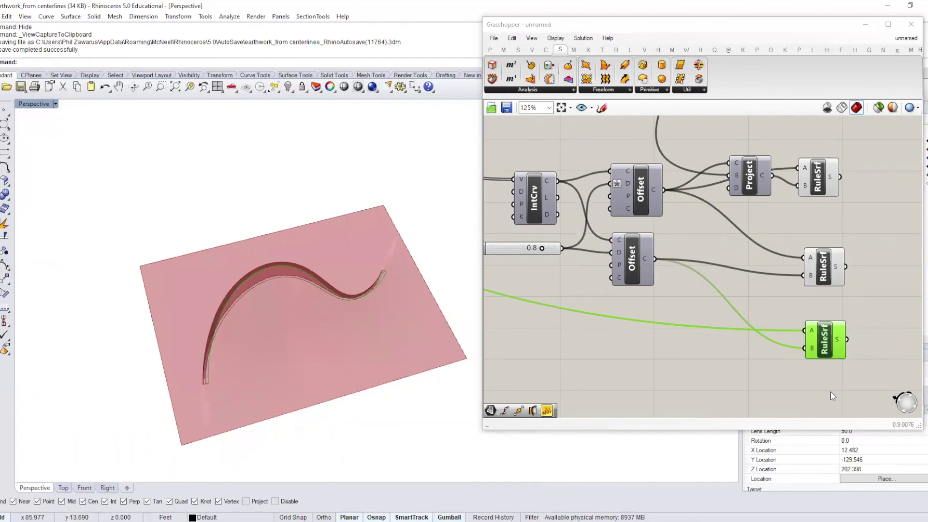
{"action": "left_click", "coordinate": [830, 396]}
Turn off the preview of the SrfGrid terrain surface and inspect the path's side walls on their own.
{"action": "scroll", "coordinate": [289, 305], "scroll_direction": "up", "scroll_amount": 5}
{"action": "scroll", "coordinate": [818, 212], "scroll_direction": "down", "scroll_amount": 2}
{"action": "right_click_drag", "start_coordinate": [816, 202], "coordinate": [730, 376]}
{"action": "left_click", "coordinate": [637, 211]}
{"action": "right_click", "coordinate": [636, 211]}
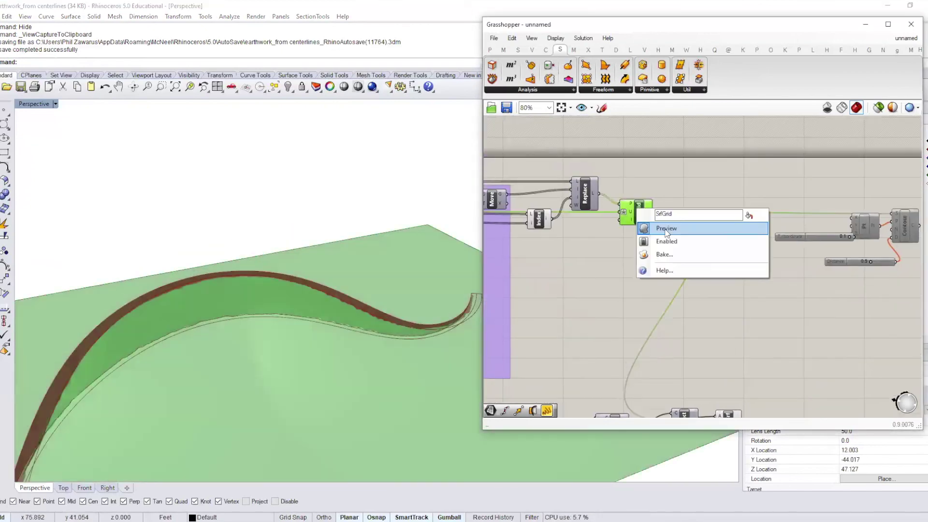
{"action": "left_click", "coordinate": [672, 228]}
{"action": "right_click_drag", "start_coordinate": [329, 320], "coordinate": [309, 305]}
{"action": "scroll", "coordinate": [673, 294], "scroll_direction": "down", "scroll_amount": 2}
{"action": "right_click_drag", "start_coordinate": [719, 406], "coordinate": [793, 374]}
{"action": "scroll", "coordinate": [646, 298], "scroll_direction": "up", "scroll_amount": 4}
{"action": "scroll", "coordinate": [793, 374], "scroll_direction": "down", "scroll_amount": 2}
{"action": "right_click_drag", "start_coordinate": [675, 120], "coordinate": [675, 231]}
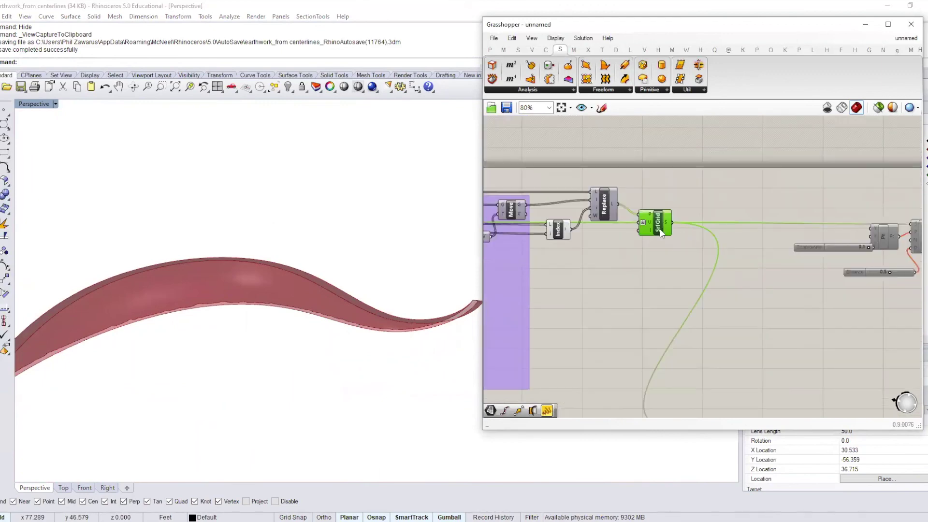
Turn the preview of the SrfGrid terrain surface back on.
{"action": "right_click", "coordinate": [658, 223]}
{"action": "left_click", "coordinate": [681, 246]}
{"action": "scroll", "coordinate": [671, 294], "scroll_direction": "down", "scroll_amount": 2}
{"action": "right_click_drag", "start_coordinate": [607, 336], "coordinate": [784, 292]}
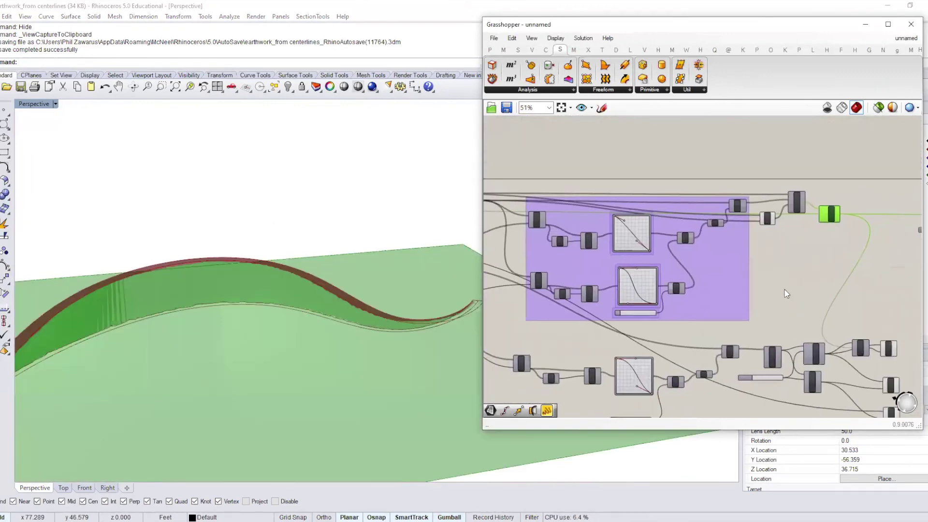
{"action": "left_click", "coordinate": [784, 292]}
Reshape the path's Graph Mapper into a convex curve by moving its end handle to the graph's right edge, and inspect the path.
{"action": "right_click_drag", "start_coordinate": [387, 337], "coordinate": [360, 358]}
{"action": "right_click_drag", "start_coordinate": [369, 295], "coordinate": [368, 227]}
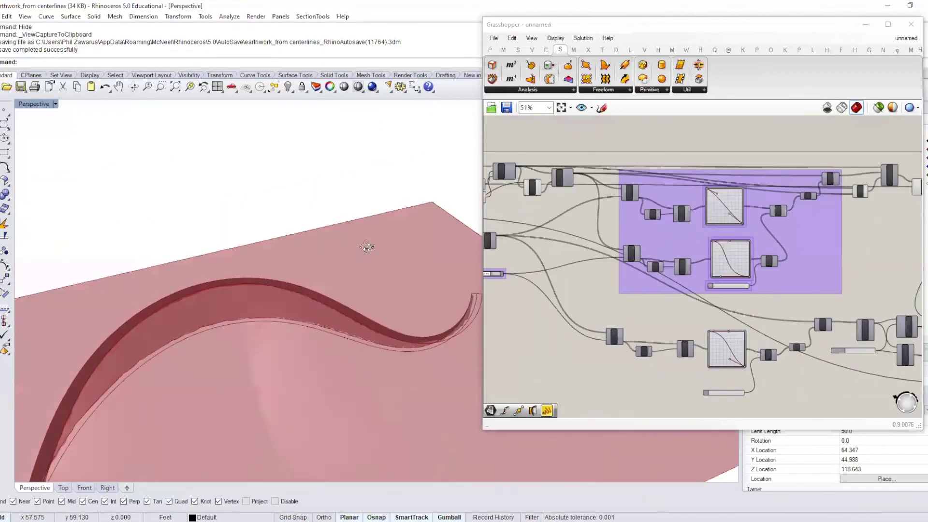
{"action": "scroll", "coordinate": [771, 284], "scroll_direction": "up", "scroll_amount": 3}
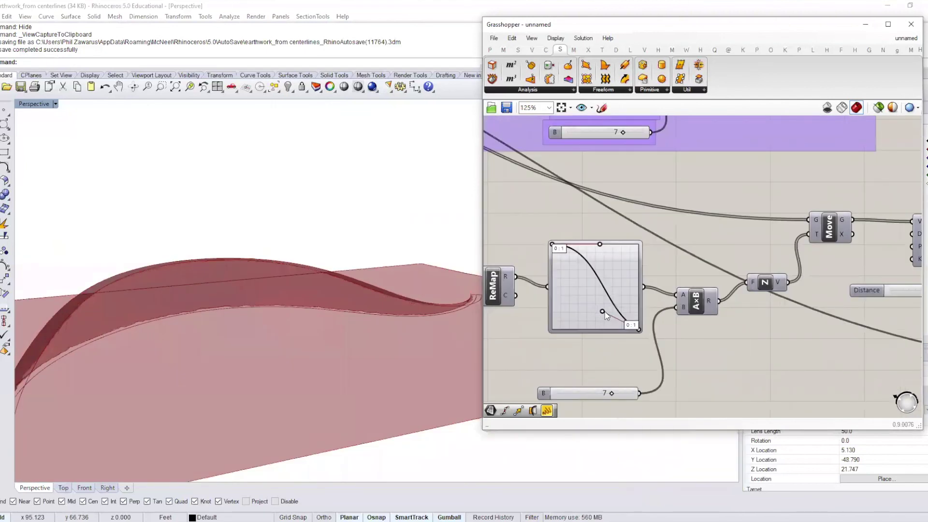
{"action": "left_click_drag", "start_coordinate": [604, 311], "coordinate": [641, 286]}
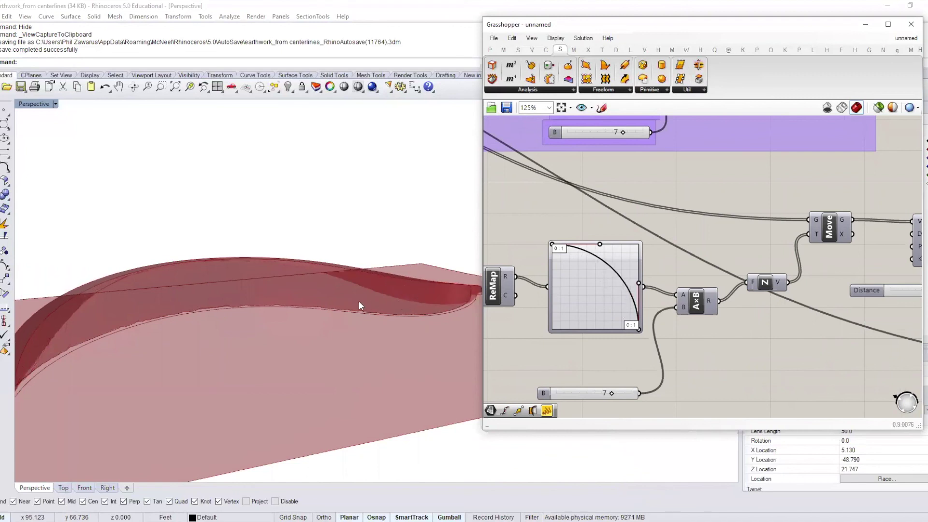
{"action": "right_click_drag", "start_coordinate": [321, 294], "coordinate": [441, 330]}
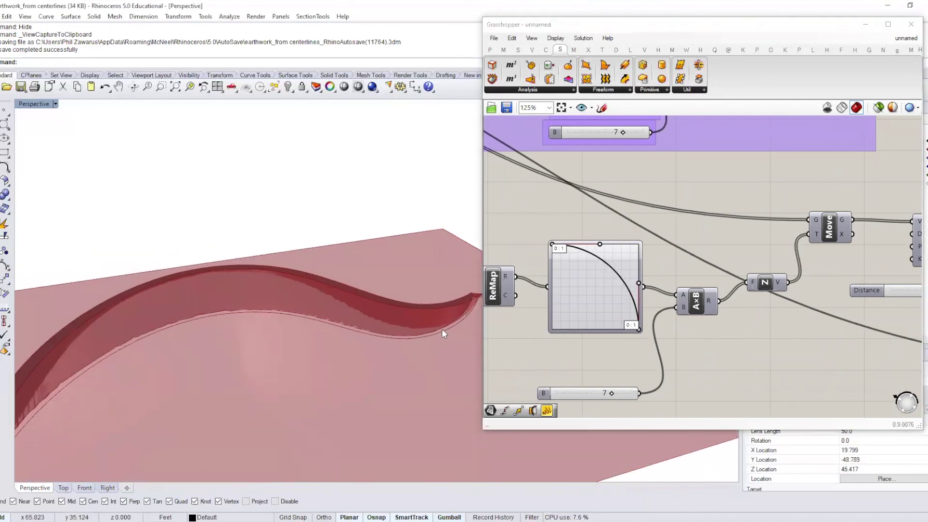
{"action": "scroll", "coordinate": [235, 276], "scroll_direction": "down", "scroll_amount": 3}
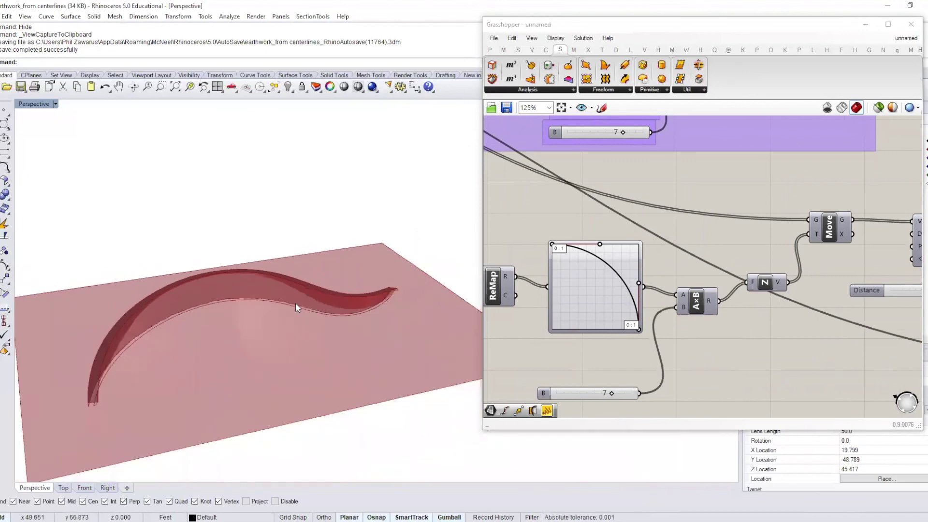
{"action": "right_click_drag", "start_coordinate": [302, 308], "coordinate": [378, 311]}
{"action": "right_click_drag", "start_coordinate": [287, 296], "coordinate": [186, 251]}
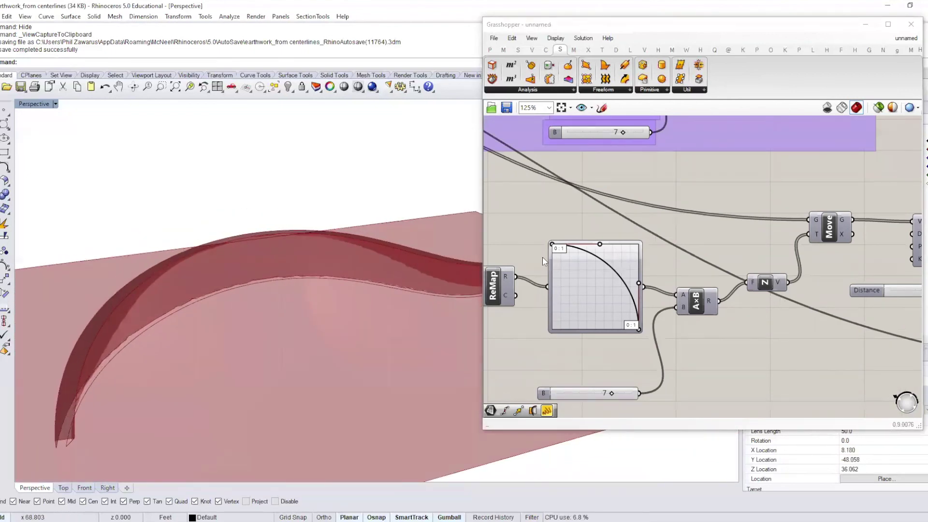
Reshape the path's Graph Mapper into an S-curve by moving its end handle inward and down, and check the path's slope.
{"action": "scroll", "coordinate": [604, 259], "scroll_direction": "up", "scroll_amount": 2}
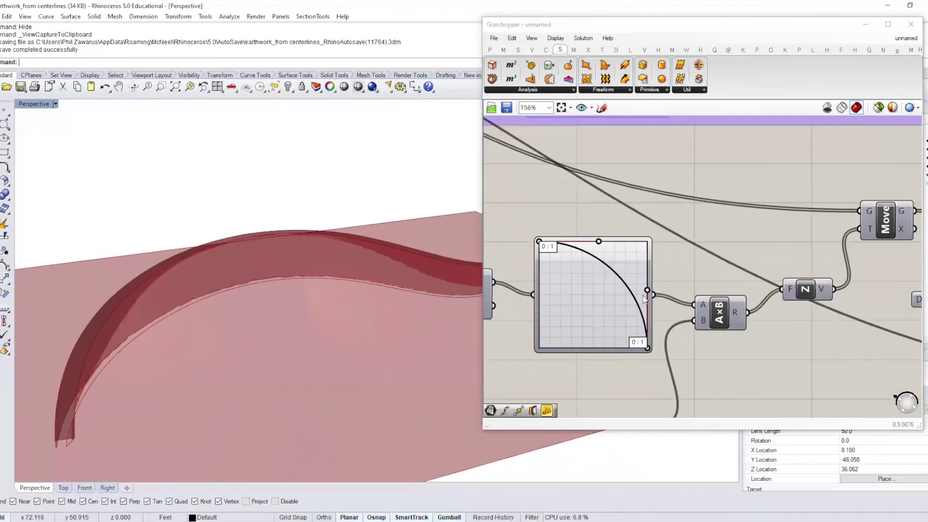
{"action": "mouse_move", "coordinate": [633, 296]}
{"action": "left_click_drag", "start_coordinate": [646, 290], "coordinate": [604, 308]}
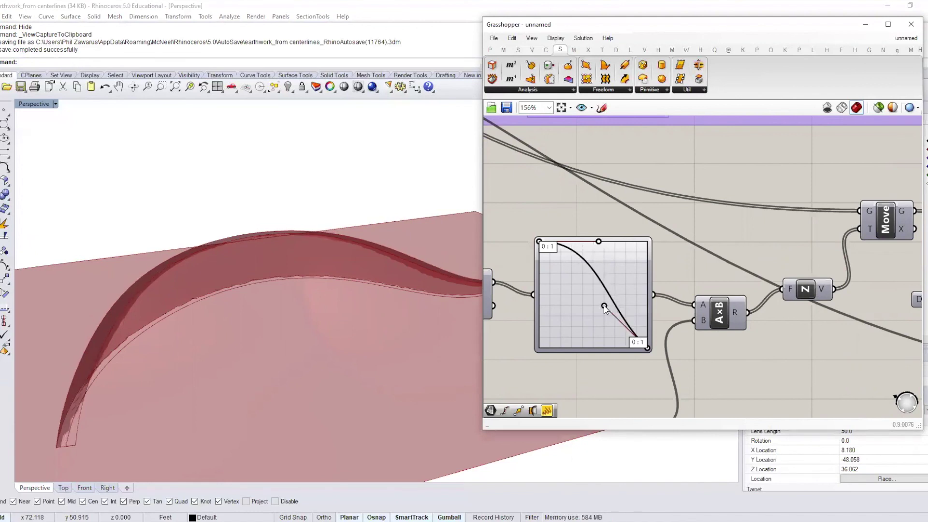
{"action": "right_click_drag", "start_coordinate": [373, 259], "coordinate": [430, 242]}
{"action": "left_click_drag", "start_coordinate": [603, 306], "coordinate": [590, 315]}
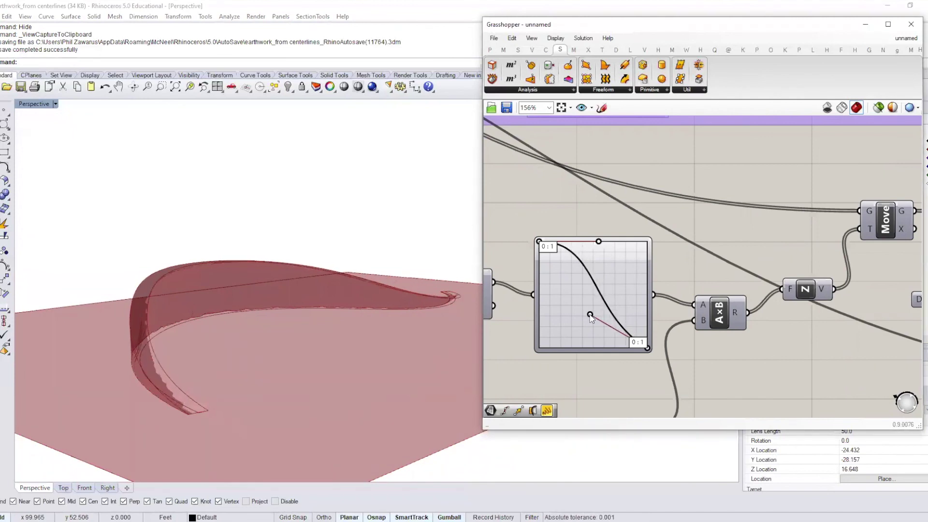
{"action": "right_click_drag", "start_coordinate": [222, 283], "coordinate": [379, 369]}
{"action": "right_click_drag", "start_coordinate": [372, 335], "coordinate": [443, 242]}
{"action": "right_click_drag", "start_coordinate": [318, 306], "coordinate": [273, 334]}
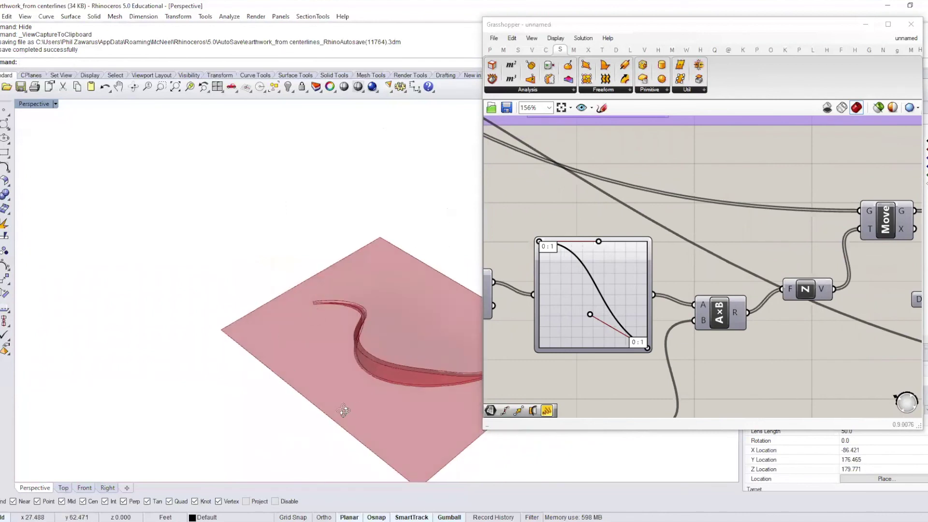
{"action": "right_click_drag", "start_coordinate": [357, 410], "coordinate": [283, 433]}
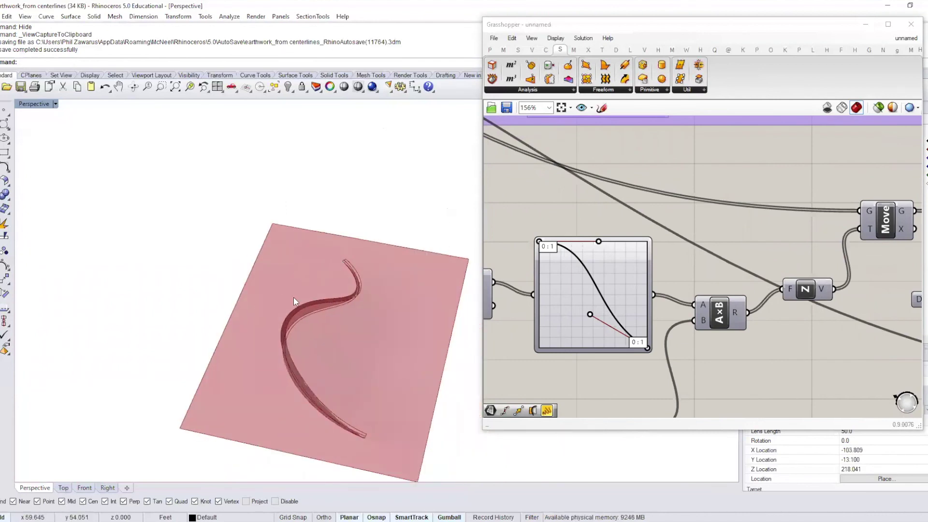
{"action": "right_click_drag", "start_coordinate": [316, 431], "coordinate": [274, 355]}
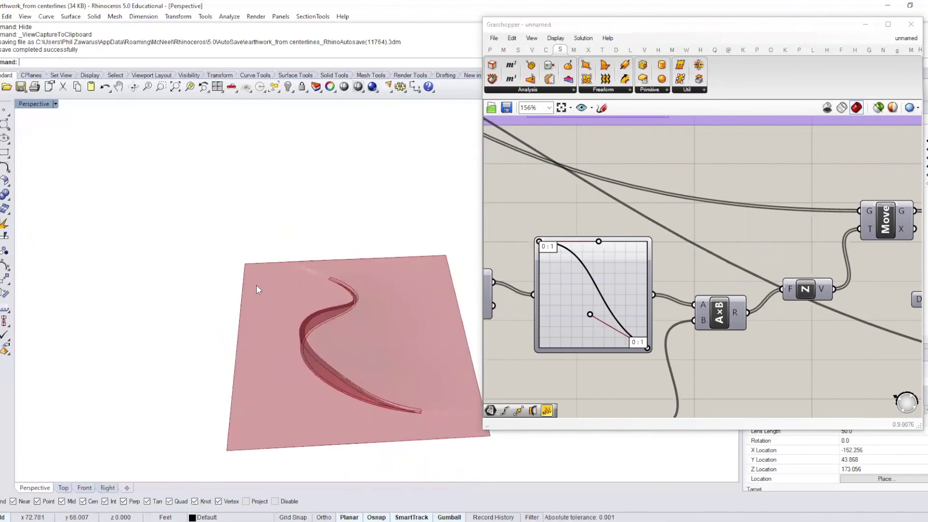
{"action": "right_click_drag", "start_coordinate": [256, 346], "coordinate": [251, 309]}
Space out the contour inputs beside SrfGrid, then enable the sliders, Point and Contour components with their preview off.
{"action": "scroll", "coordinate": [677, 242], "scroll_direction": "down", "scroll_amount": 3}
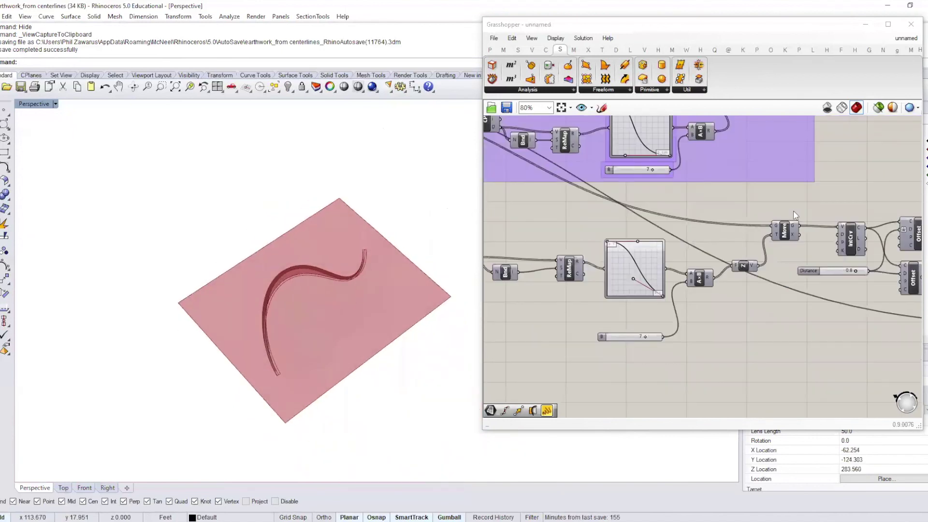
{"action": "scroll", "coordinate": [628, 280], "scroll_direction": "down", "scroll_amount": 3}
{"action": "right_click_drag", "start_coordinate": [795, 147], "coordinate": [556, 246]}
{"action": "scroll", "coordinate": [659, 222], "scroll_direction": "up", "scroll_amount": 4}
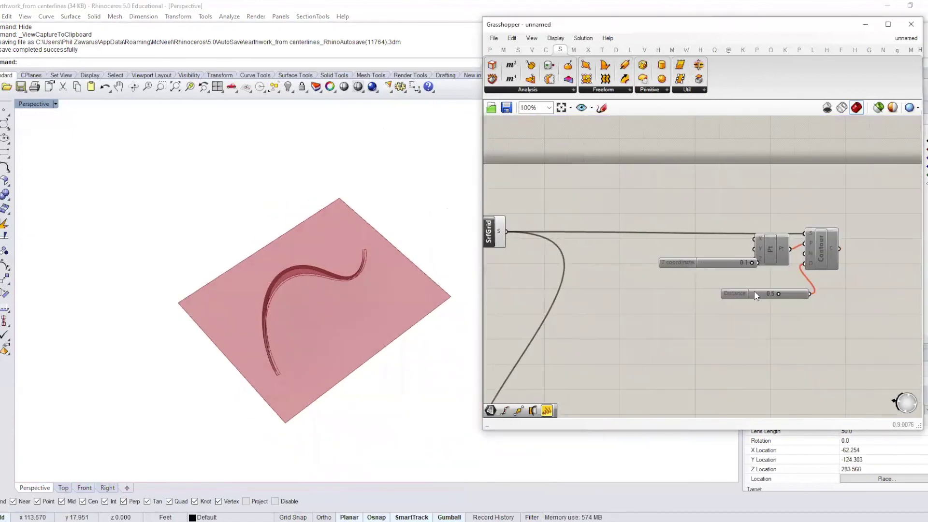
{"action": "left_click_drag", "start_coordinate": [784, 257], "coordinate": [696, 259]}
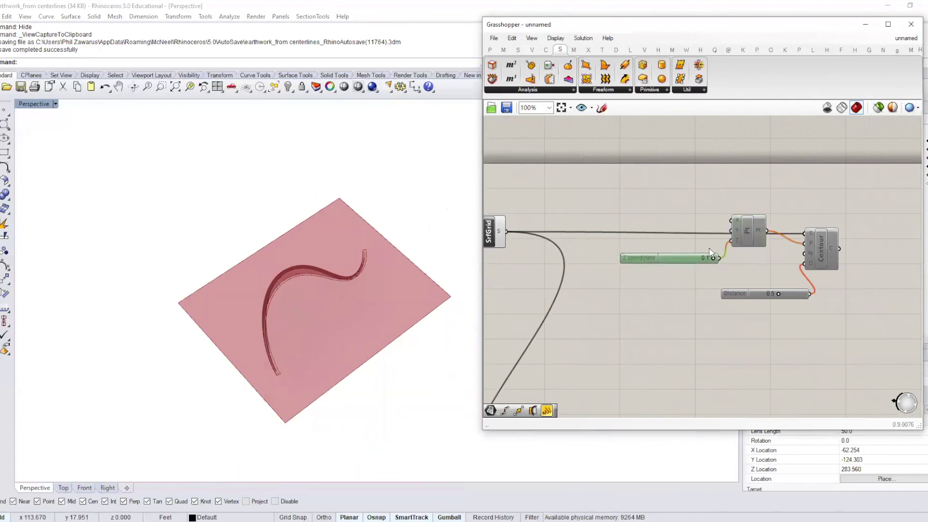
{"action": "left_click_drag", "start_coordinate": [851, 327], "coordinate": [654, 184]}
{"action": "right_click", "coordinate": [656, 184]}
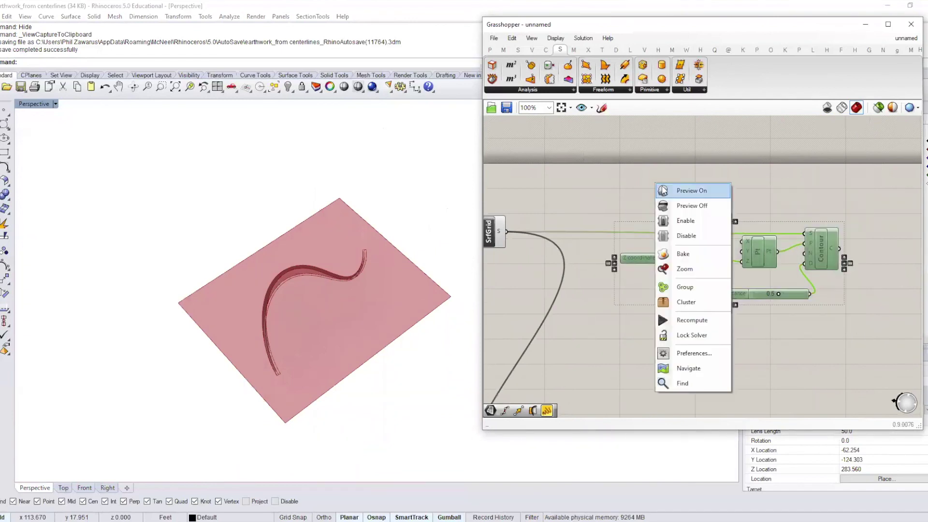
{"action": "left_click", "coordinate": [686, 206]}
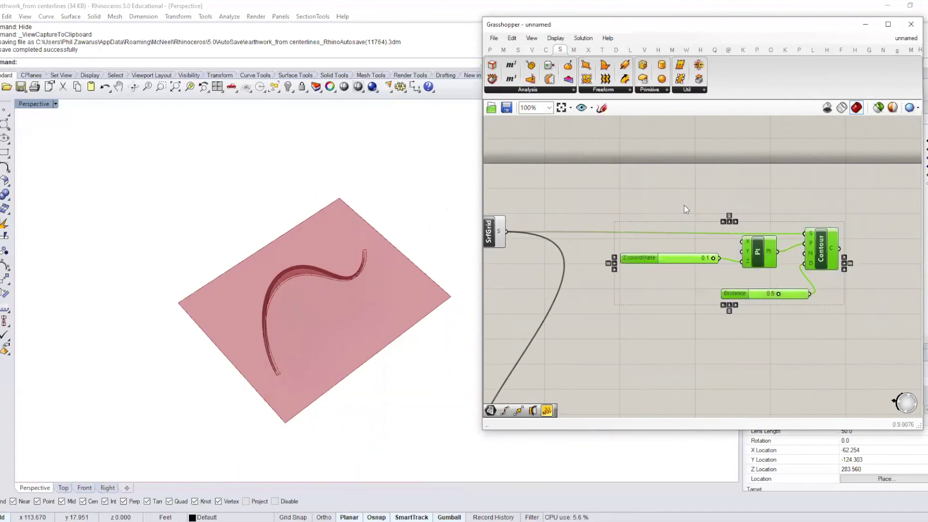
Turn on the preview of the Contour component alone to display the terrain's contour lines.
{"action": "left_click", "coordinate": [801, 244]}
{"action": "right_click", "coordinate": [820, 246]}
{"action": "left_click", "coordinate": [830, 261]}
{"action": "left_click", "coordinate": [700, 338]}
Examine how the contour lines meet the raised path from above, and review the layout of the whole definition.
{"action": "right_click_drag", "start_coordinate": [340, 245], "coordinate": [297, 303]}
{"action": "scroll", "coordinate": [297, 303], "scroll_direction": "down", "scroll_amount": 5}
{"action": "right_click_drag", "start_coordinate": [397, 254], "coordinate": [330, 292]}
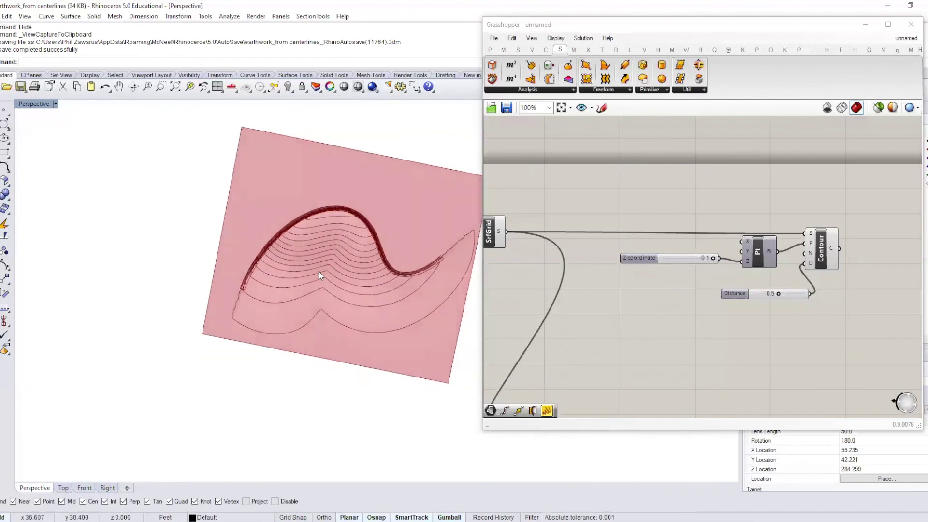
{"action": "scroll", "coordinate": [317, 266], "scroll_direction": "down", "scroll_amount": 4}
{"action": "right_click_drag", "start_coordinate": [320, 285], "coordinate": [348, 272]}
{"action": "scroll", "coordinate": [630, 271], "scroll_direction": "down", "scroll_amount": 4}
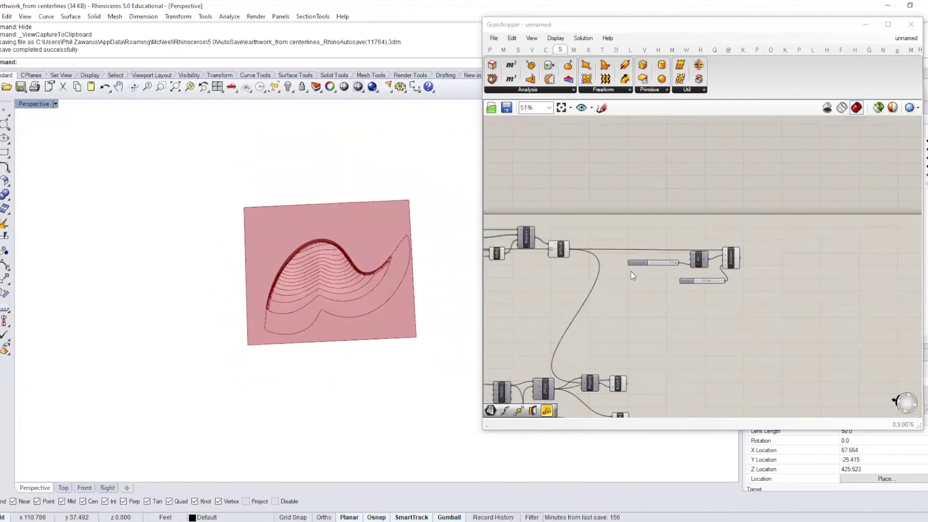
{"action": "scroll", "coordinate": [631, 271], "scroll_direction": "down", "scroll_amount": 2}
{"action": "right_click_drag", "start_coordinate": [576, 249], "coordinate": [599, 234]}
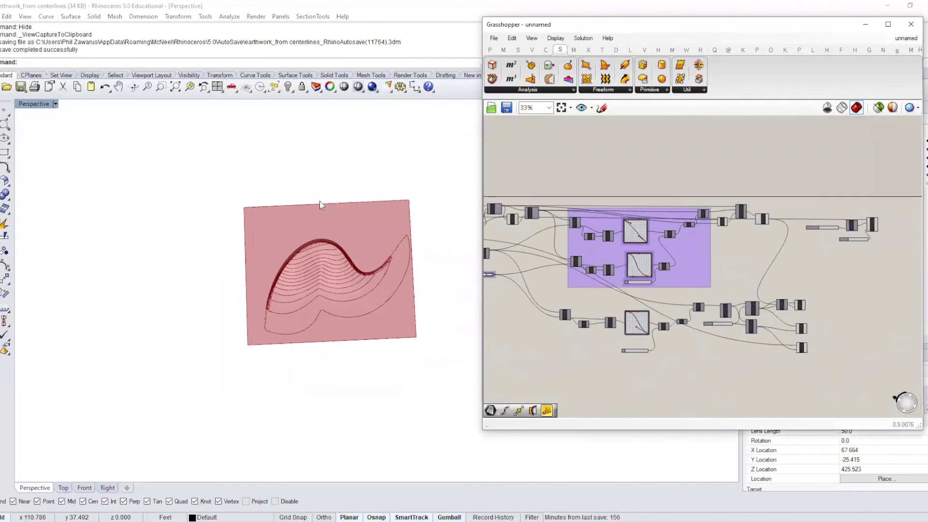
{"action": "scroll", "coordinate": [295, 268], "scroll_direction": "up", "scroll_amount": 6}
{"action": "right_click_drag", "start_coordinate": [329, 286], "coordinate": [268, 232]}
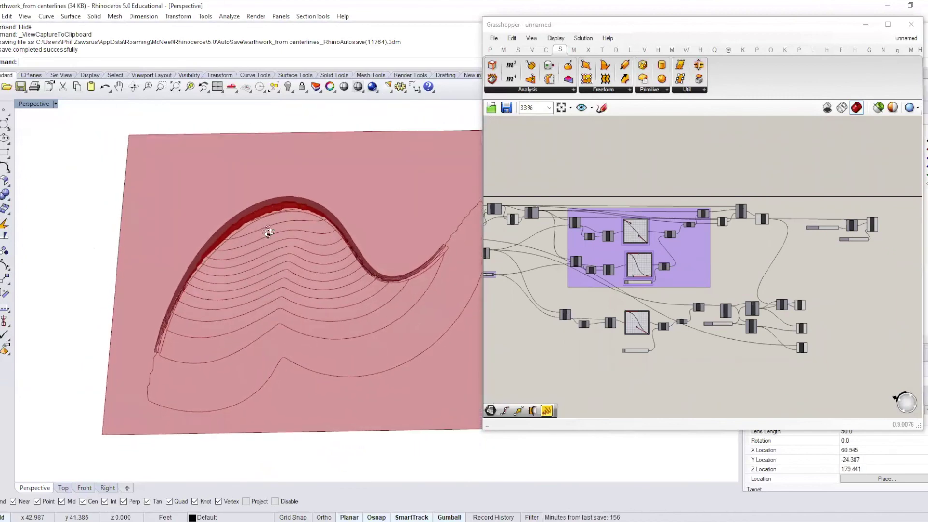
{"action": "right_click_drag", "start_coordinate": [267, 232], "coordinate": [271, 250]}
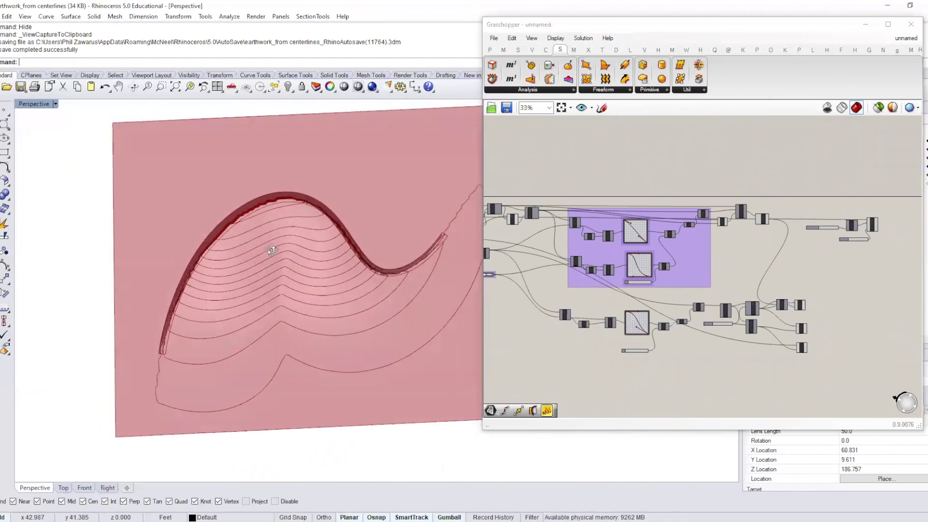